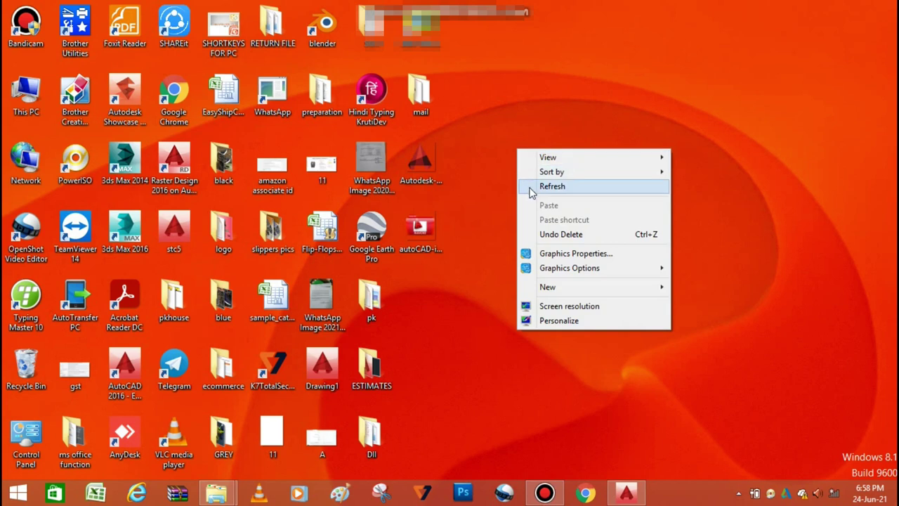
pyautogui.rightClick(531, 177)
pyautogui.click(525, 181)
pyautogui.rightClick(527, 134)
pyautogui.click(532, 163)
pyautogui.rightClick(507, 134)
pyautogui.click(528, 167)
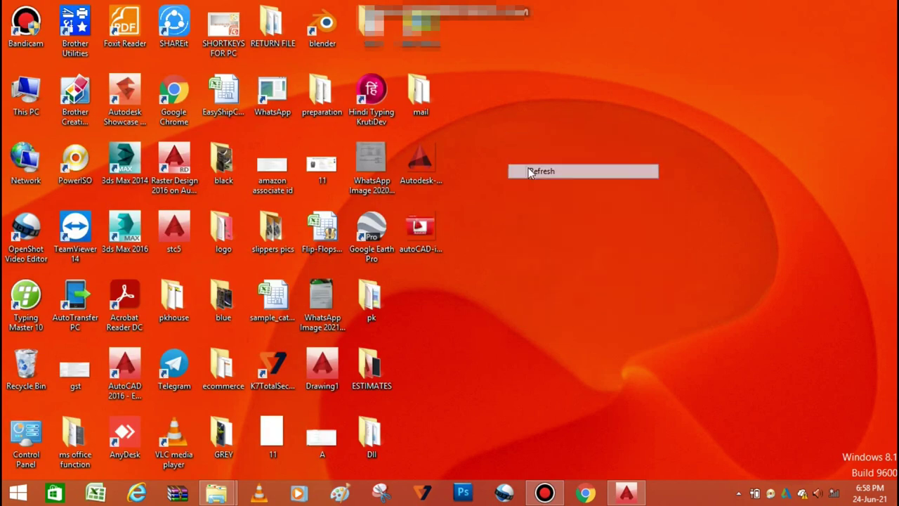
pyautogui.rightClick(507, 134)
pyautogui.click(527, 171)
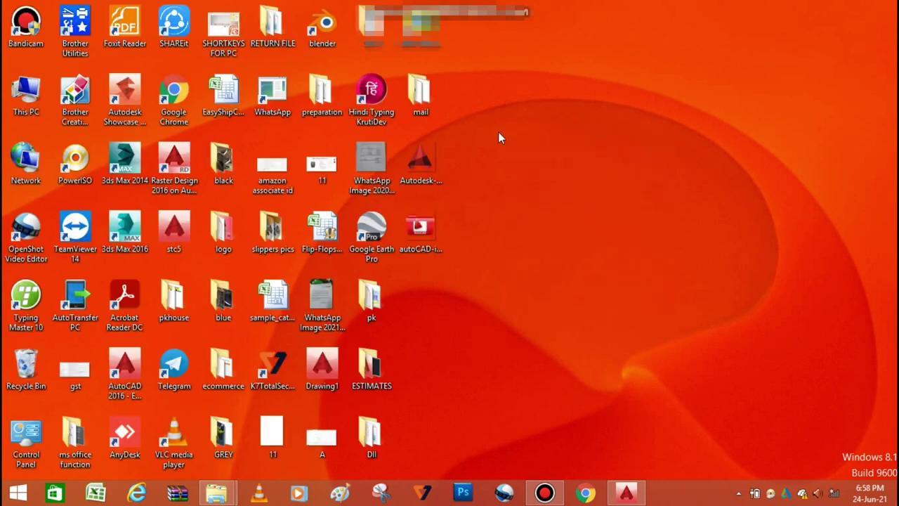
pyautogui.rightClick(508, 143)
pyautogui.click(527, 173)
pyautogui.rightClick(512, 119)
pyautogui.click(527, 153)
# Switch to AutoCAD and erase the existing triangle, rectangle and loose lines from the drawing area.
pyautogui.click(626, 494)
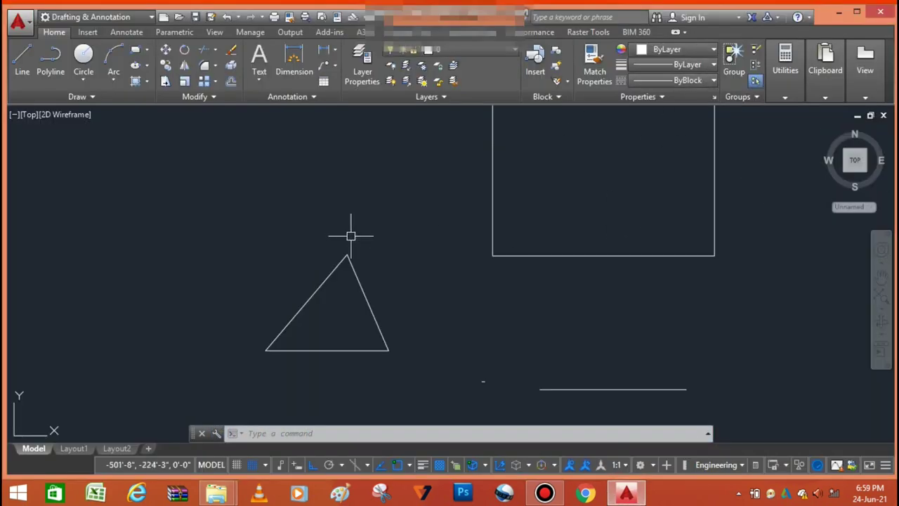
pyautogui.scroll(-2, 421, 281)
pyautogui.click(635, 137)
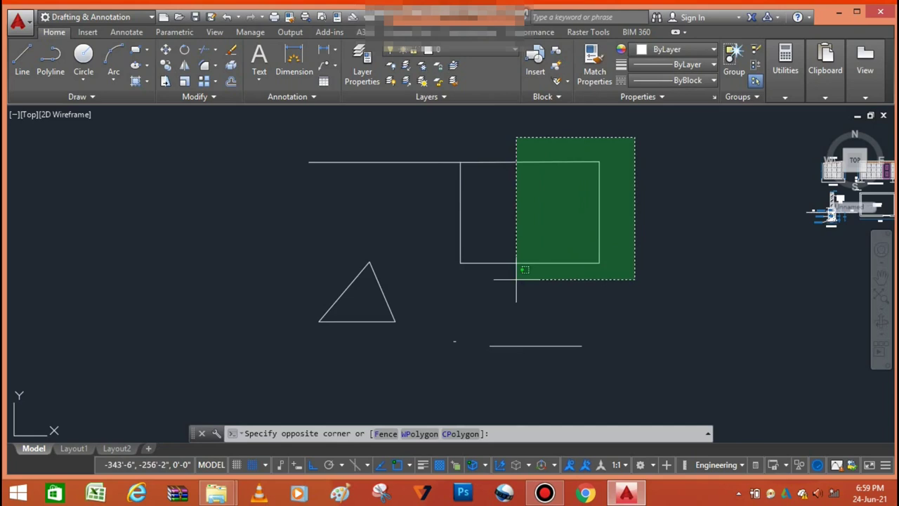
pyautogui.click(296, 385)
pyautogui.write('e')
pyautogui.press('Return')
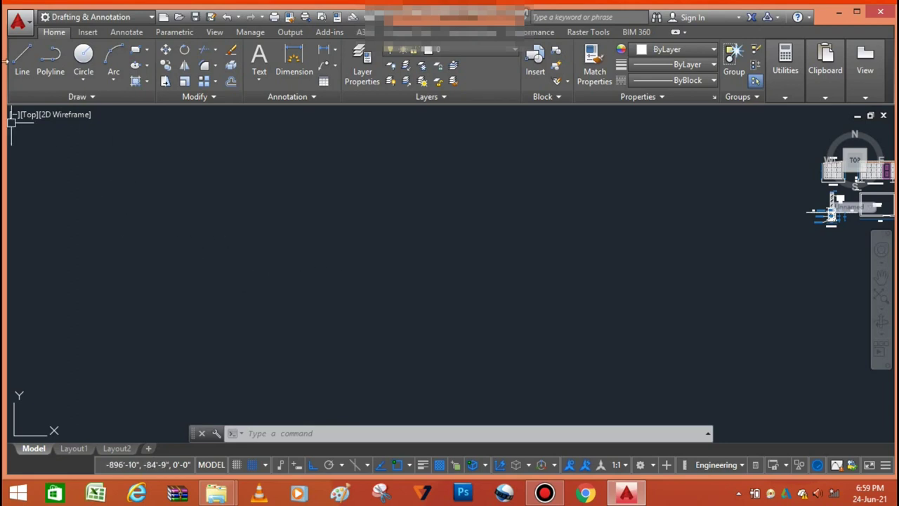
# Draw a rectangle's bottom side 100' to the right and its right side 50' upward with the Line command.
pyautogui.click(26, 62)
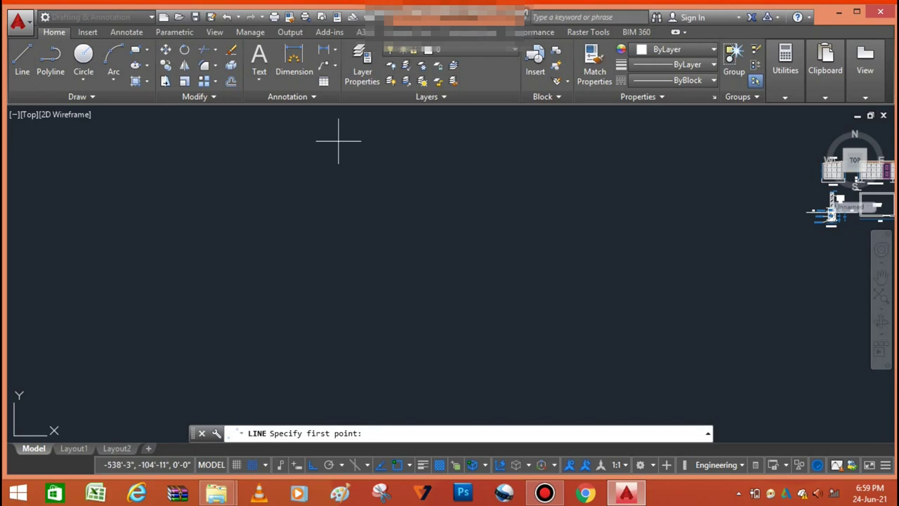
pyautogui.click(233, 284)
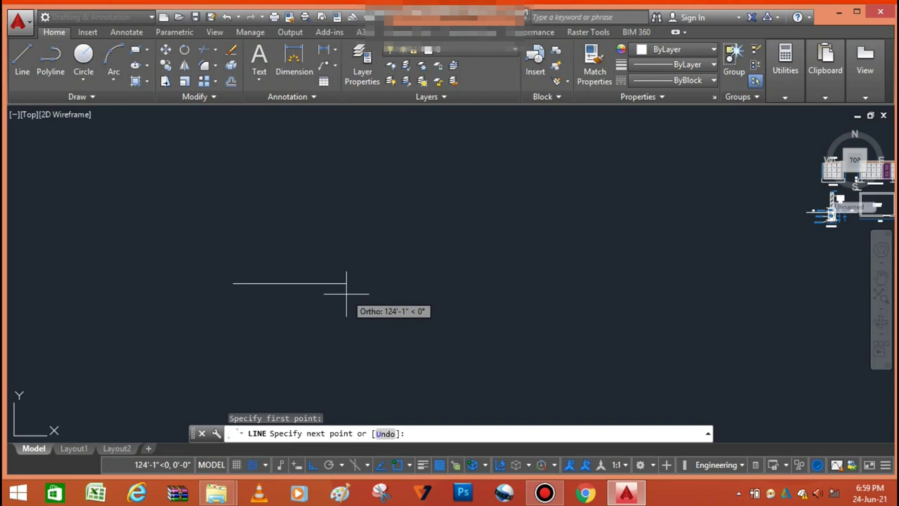
pyautogui.write("100'")
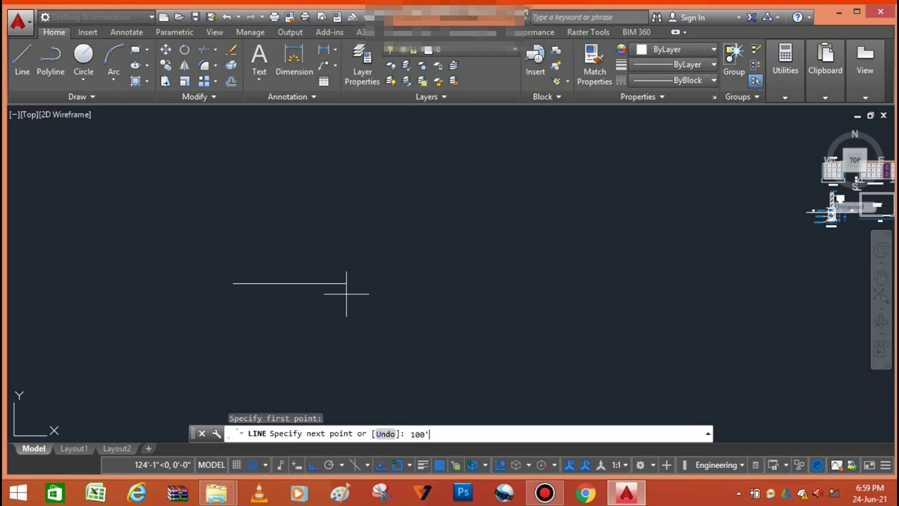
pyautogui.press('Return')
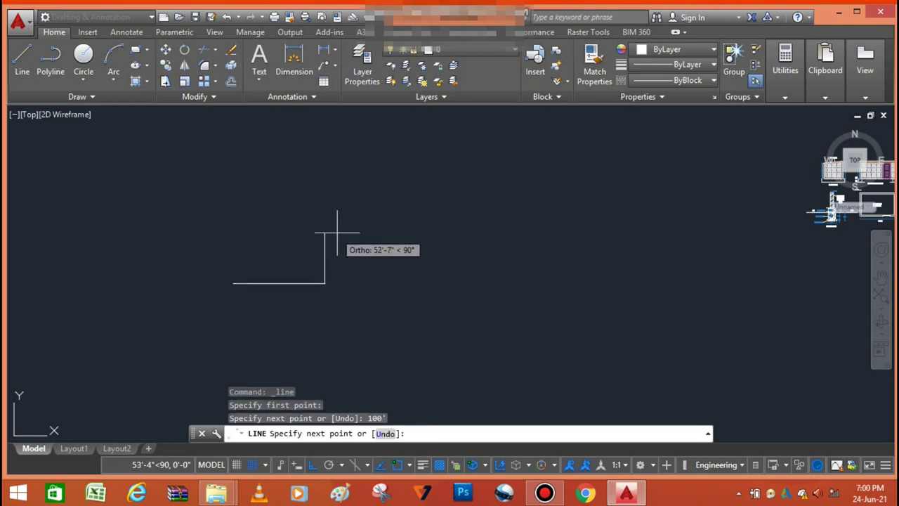
pyautogui.scroll(2, 334, 239)
pyautogui.scroll(2, 482, 251)
pyautogui.scroll(-3, 431, 241)
pyautogui.scroll(1, 412, 206)
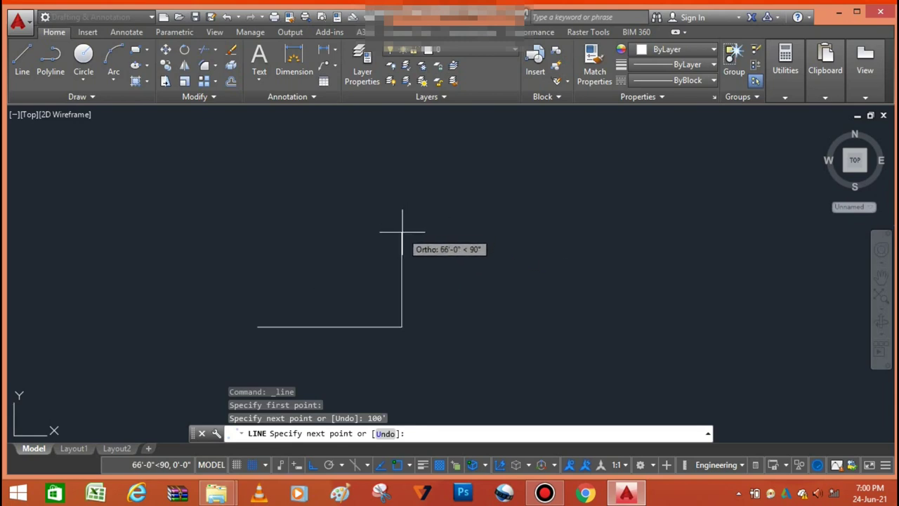
pyautogui.write("50'")
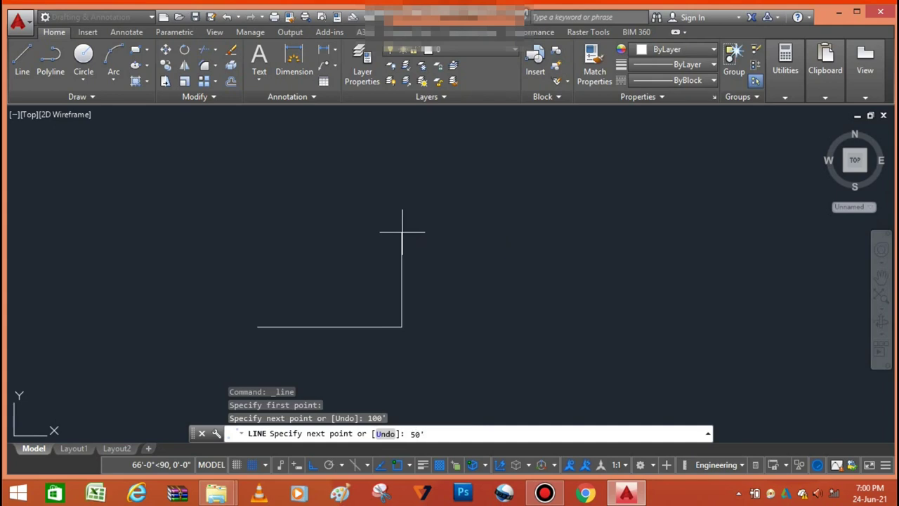
pyautogui.press('Return')
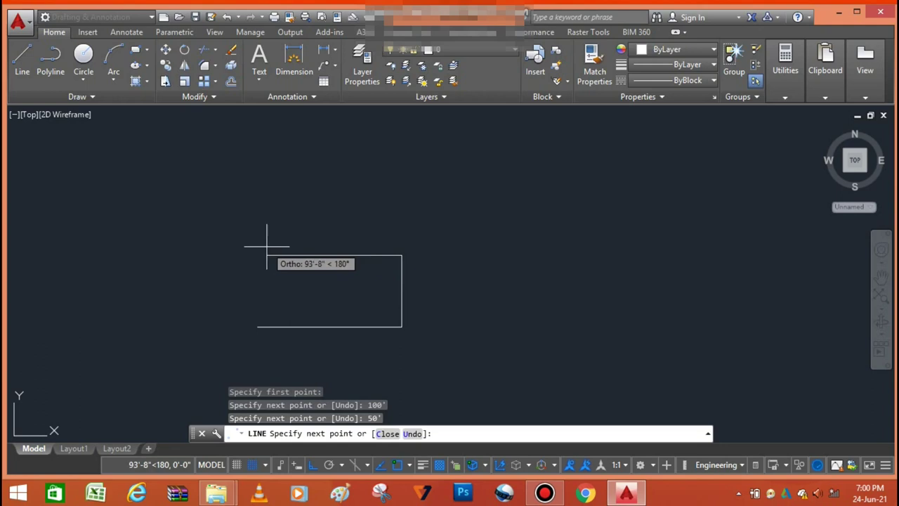
# Complete the rectangle with a 100' top side to the left and a 50' left side down to the start point.
pyautogui.write('100')
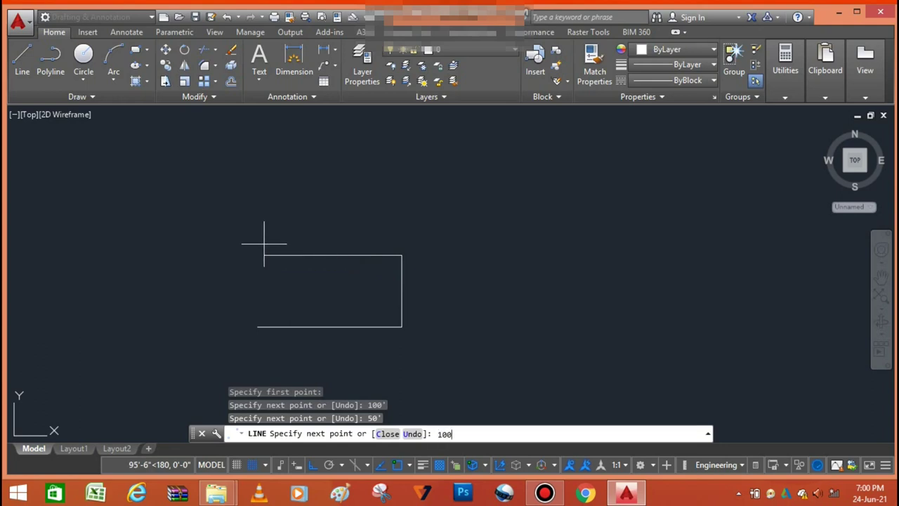
pyautogui.press('Return')
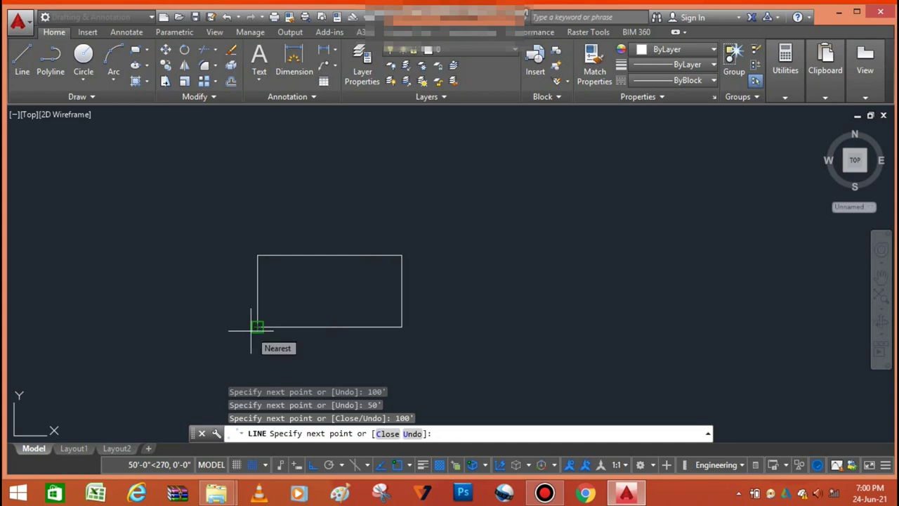
pyautogui.write('5')
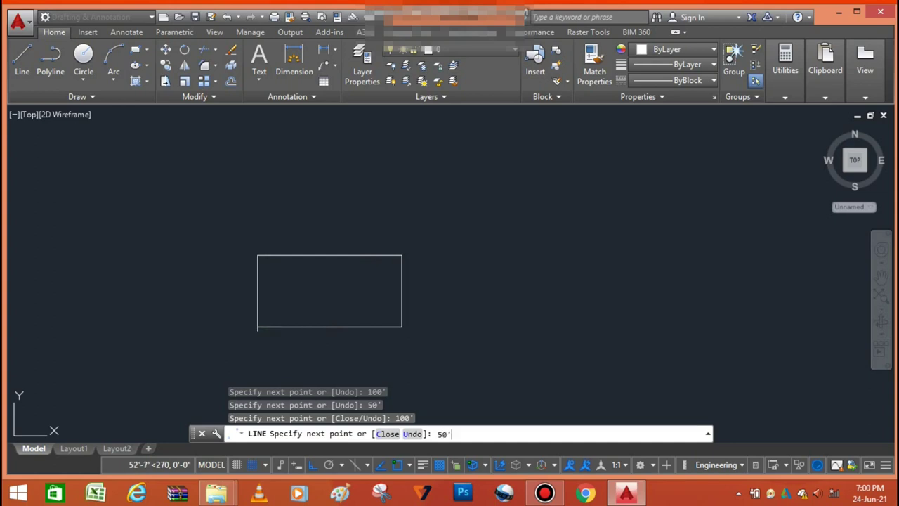
pyautogui.write("0'")
pyautogui.press('Return')
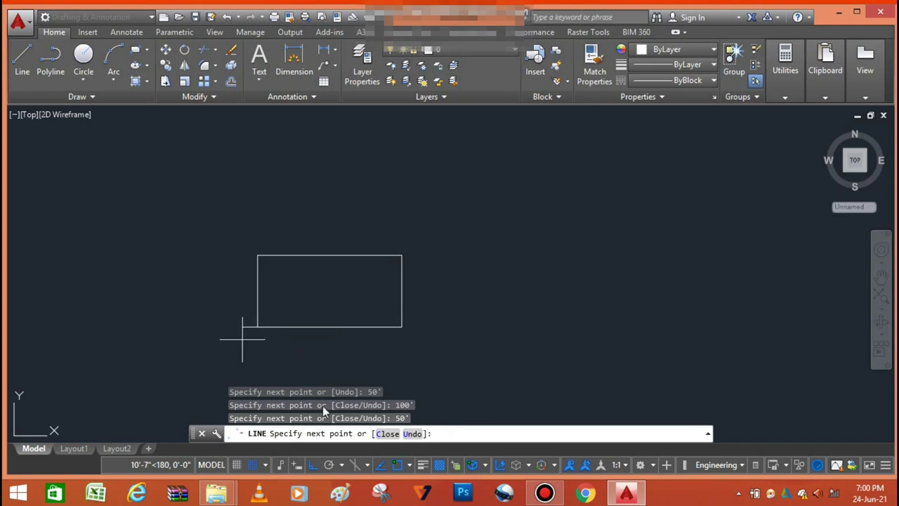
pyautogui.press('Escape')
# Select all four sides of the rectangle to inspect them, and clear the selection.
pyautogui.scroll(-2, 526, 257)
pyautogui.scroll(4, 433, 288)
pyautogui.scroll(-1, 540, 243)
pyautogui.scroll(2, 446, 215)
pyautogui.scroll(-1, 446, 183)
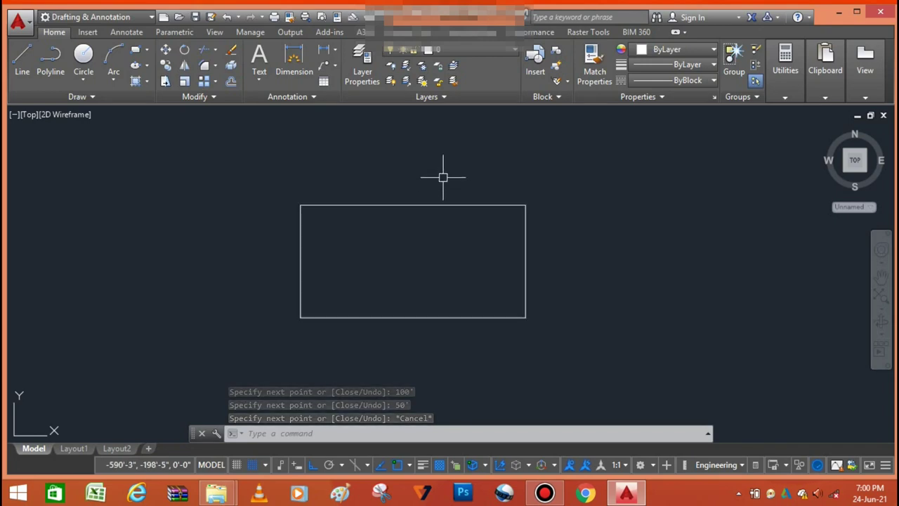
pyautogui.click(538, 171)
pyautogui.click(251, 379)
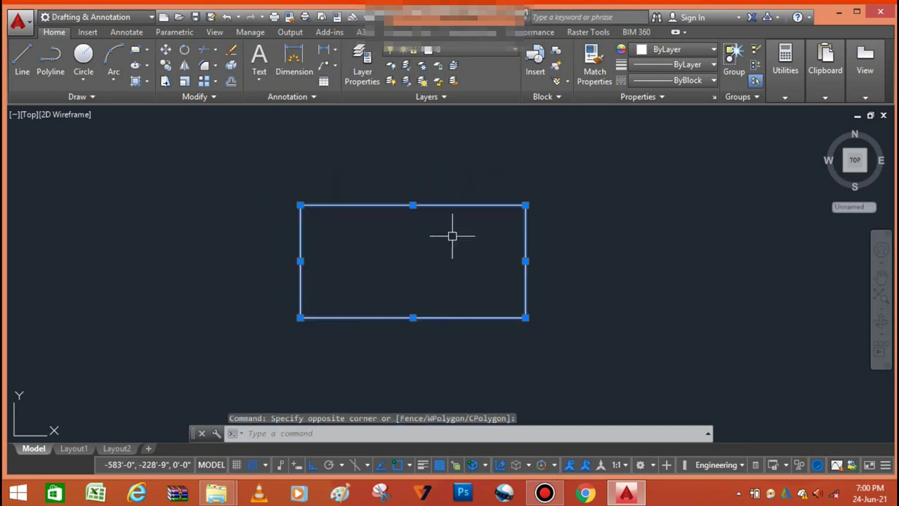
pyautogui.scroll(1, 424, 212)
pyautogui.scroll(-1, 366, 281)
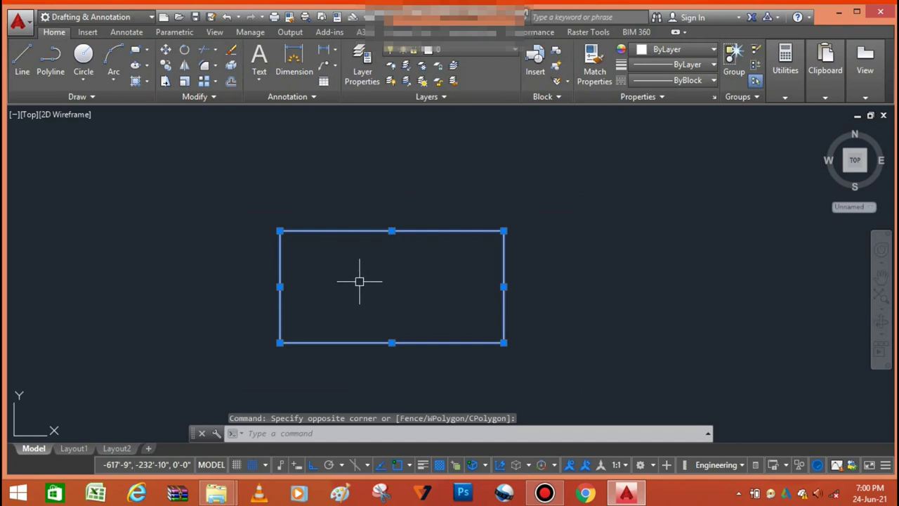
pyautogui.press('Escape')
pyautogui.scroll(-1, 265, 220)
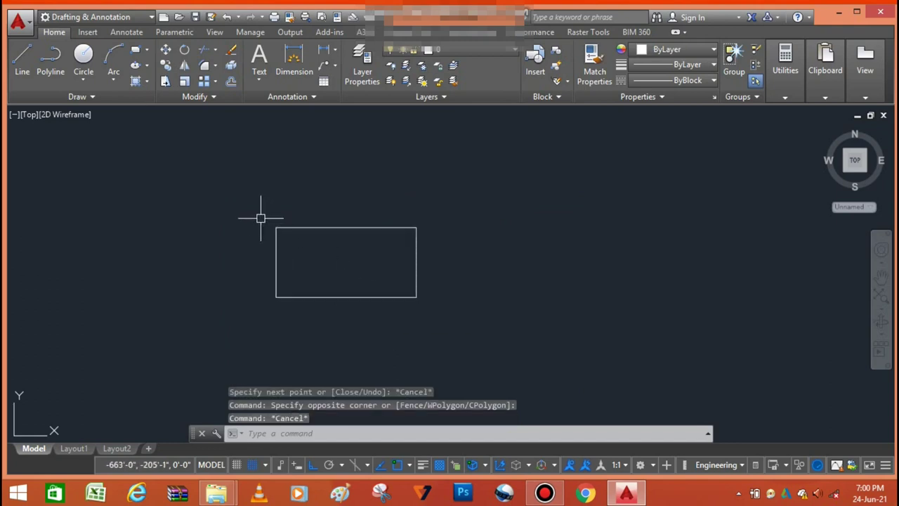
# Start a polyline to the right of the rectangle with a 100' vertical downward segment, using the Length option.
pyautogui.click(50, 62)
pyautogui.scroll(-1, 387, 209)
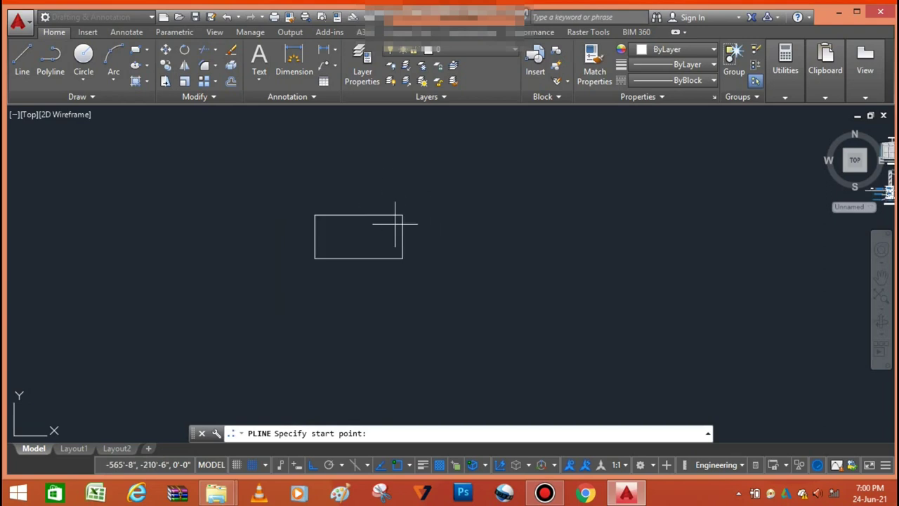
pyautogui.scroll(2, 421, 239)
pyautogui.scroll(-1, 351, 338)
pyautogui.scroll(2, 415, 283)
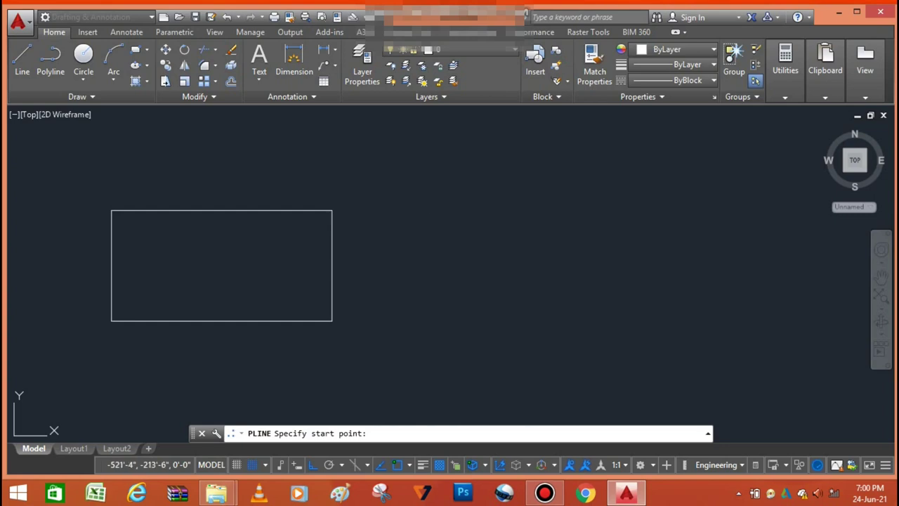
pyautogui.click(404, 217)
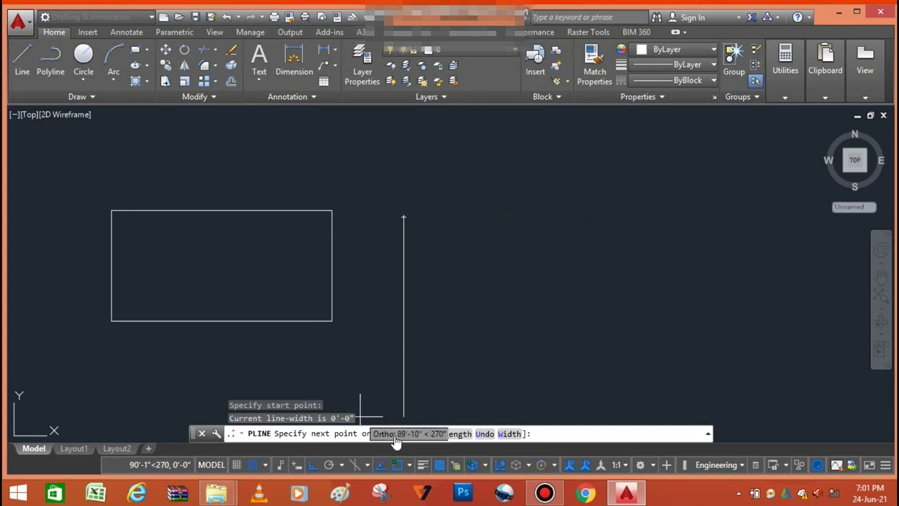
pyautogui.click(457, 434)
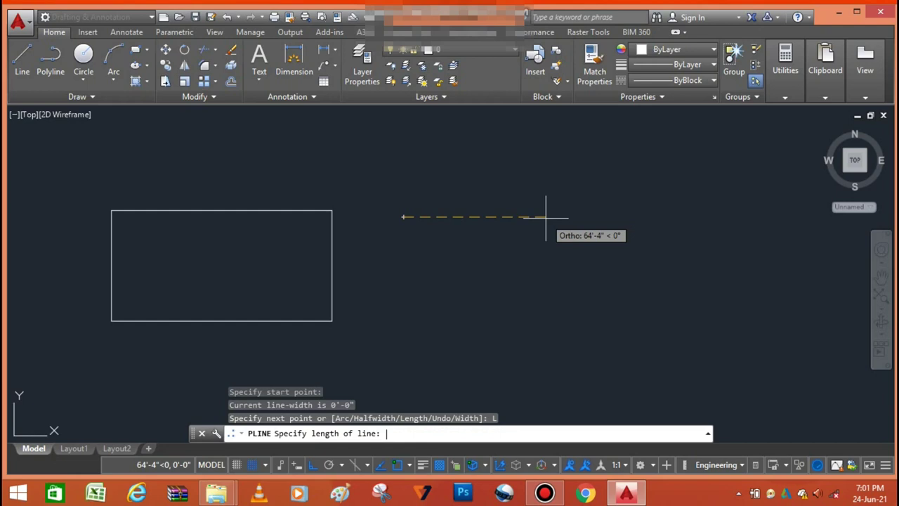
pyautogui.write("100'")
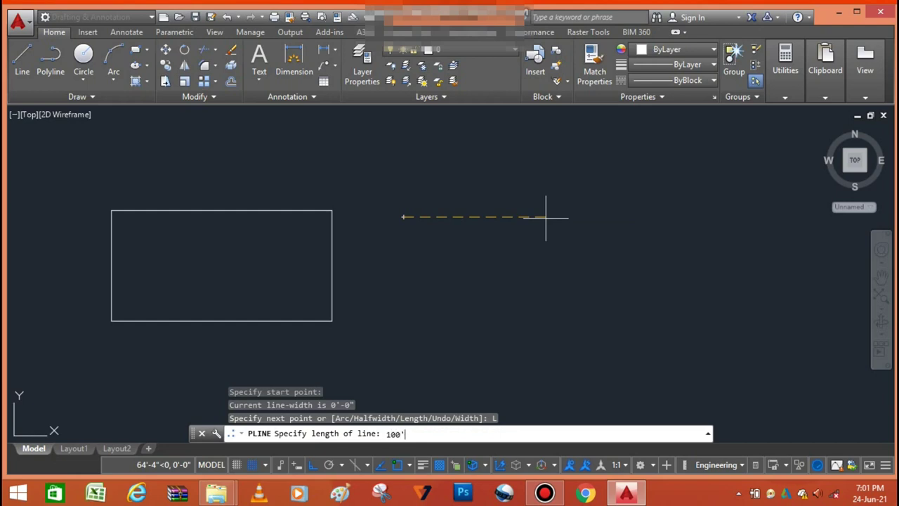
pyautogui.press('Return')
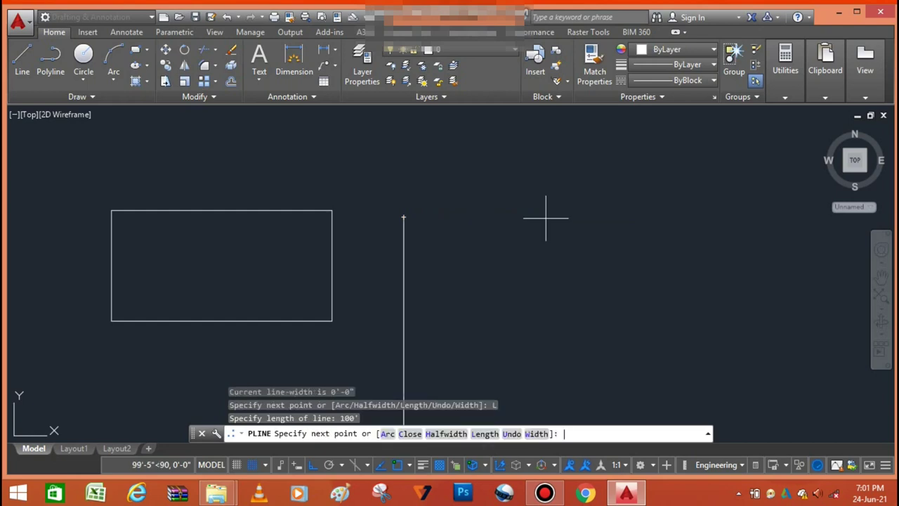
# Complete the polyline as a square with a 100' bottom segment, a right side level with the start point, and a top side back to it.
pyautogui.scroll(-5, 559, 194)
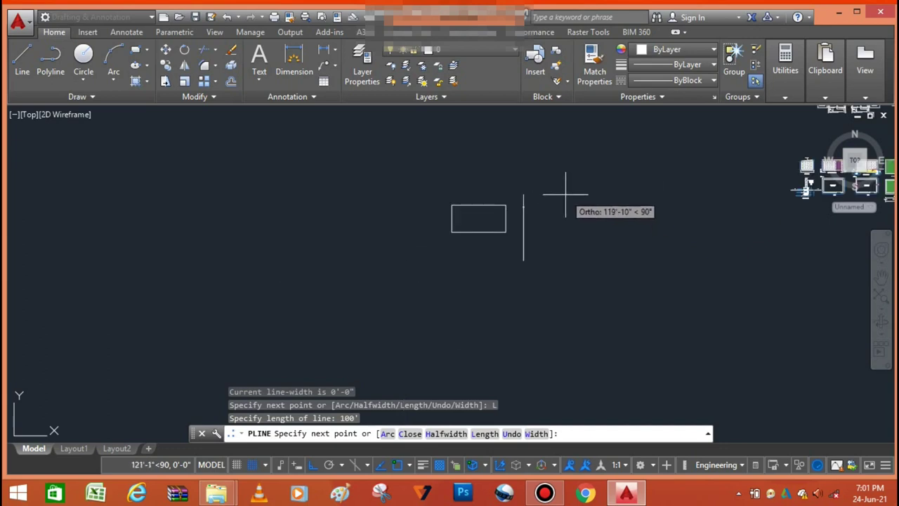
pyautogui.scroll(4, 555, 247)
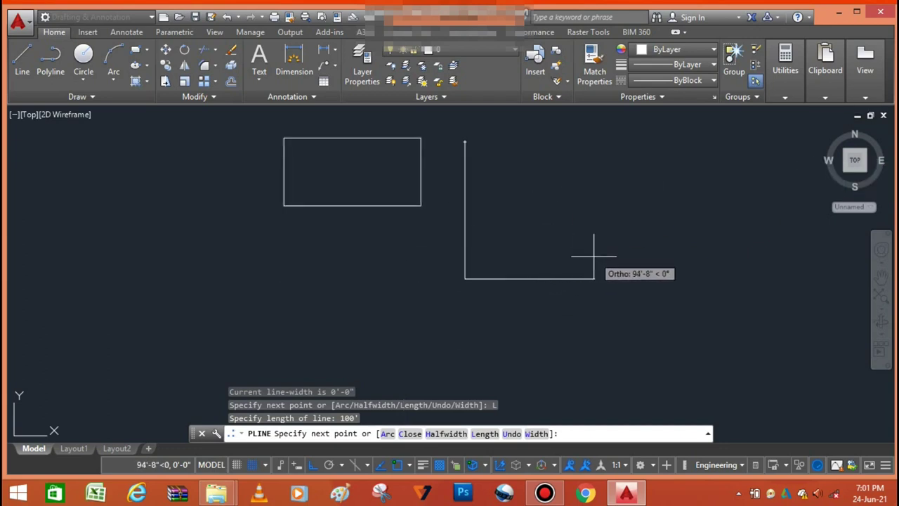
pyautogui.write('100')
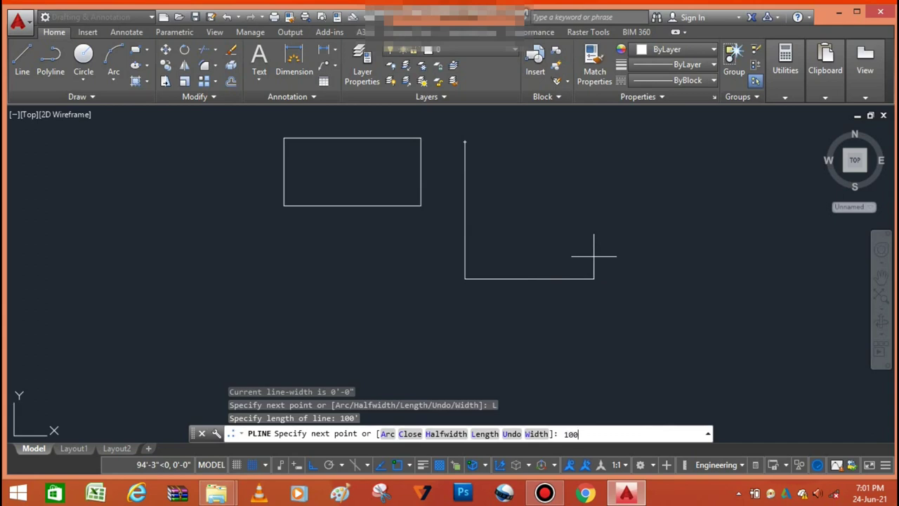
pyautogui.write("'")
pyautogui.press('Return')
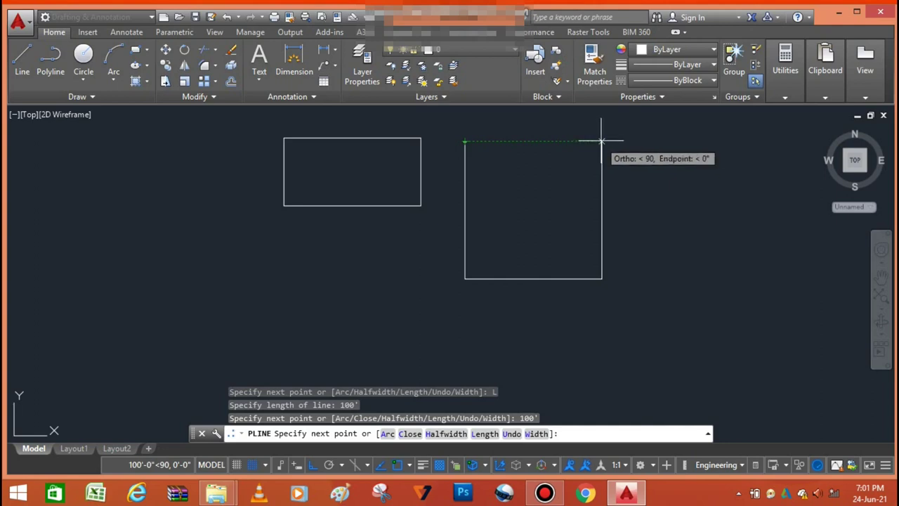
pyautogui.click(601, 142)
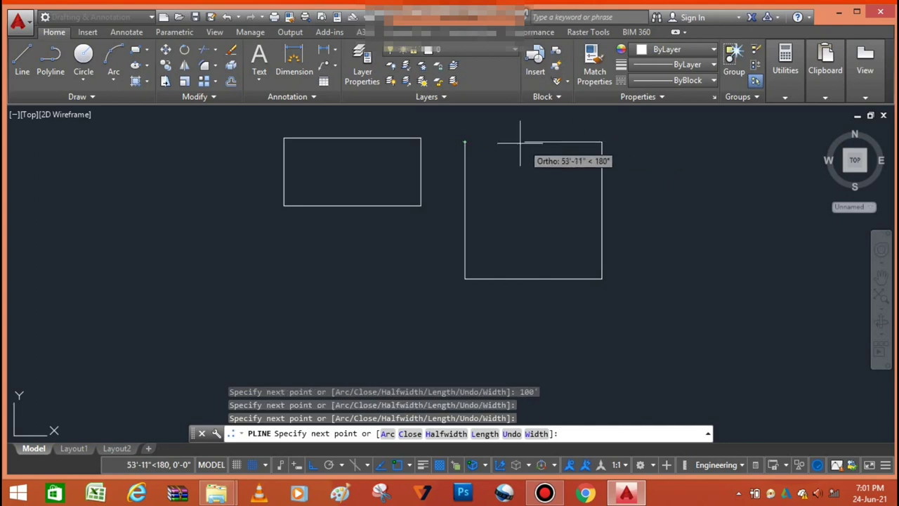
pyautogui.click(465, 142)
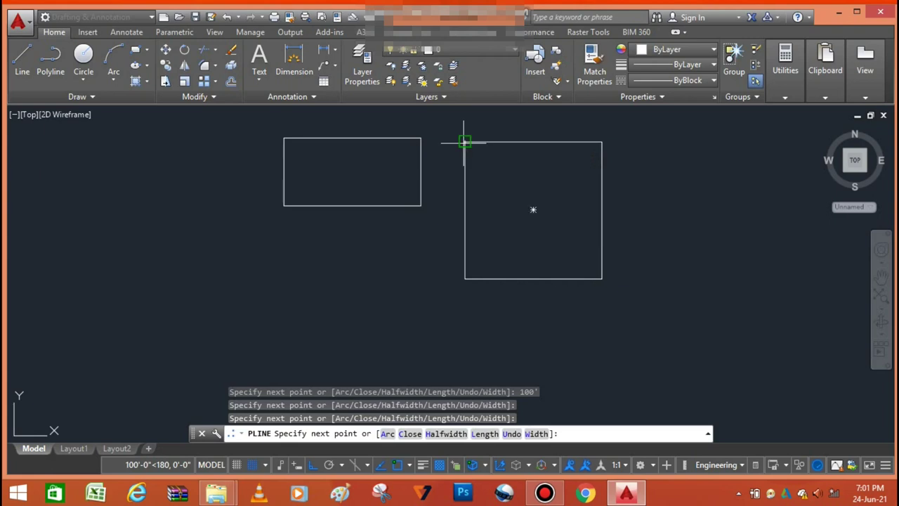
pyautogui.press('Escape')
# Select the line-drawn rectangle's right, top and left sides one at a time, clearing the selection after each.
pyautogui.scroll(4, 446, 192)
pyautogui.scroll(-4, 435, 196)
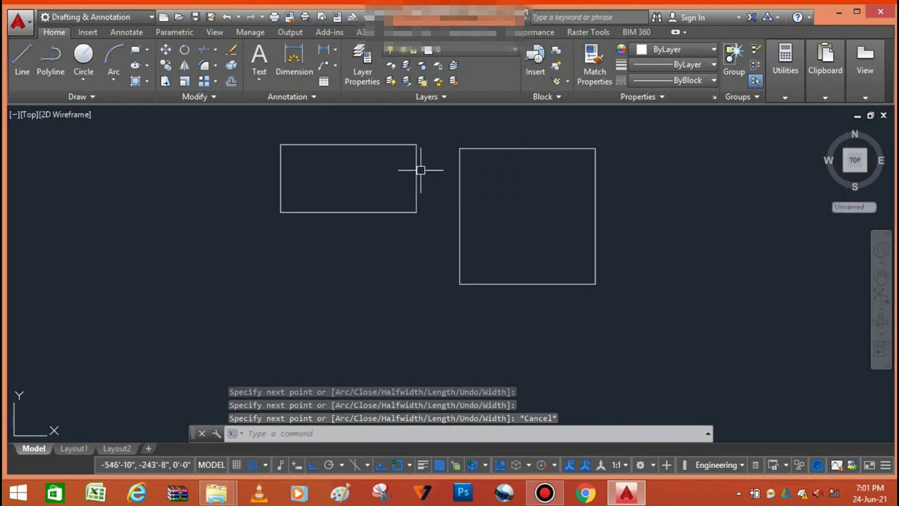
pyautogui.scroll(2, 426, 151)
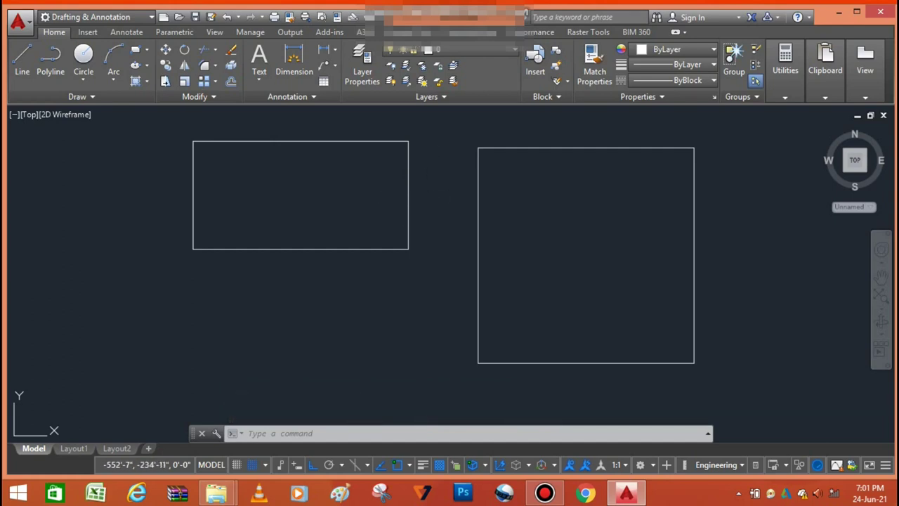
pyautogui.click(408, 196)
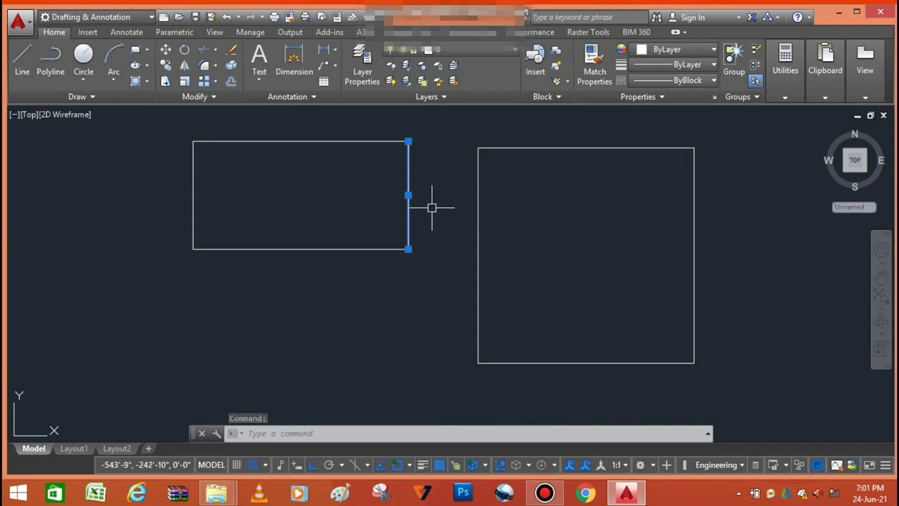
pyautogui.press('Escape')
pyautogui.click(369, 141)
pyautogui.press('Escape')
pyautogui.click(194, 197)
pyautogui.press('Escape')
# Move the rectangle's bottom line down about 16'-6" and its left line outward to the left, using their midpoint grips.
pyautogui.click(257, 249)
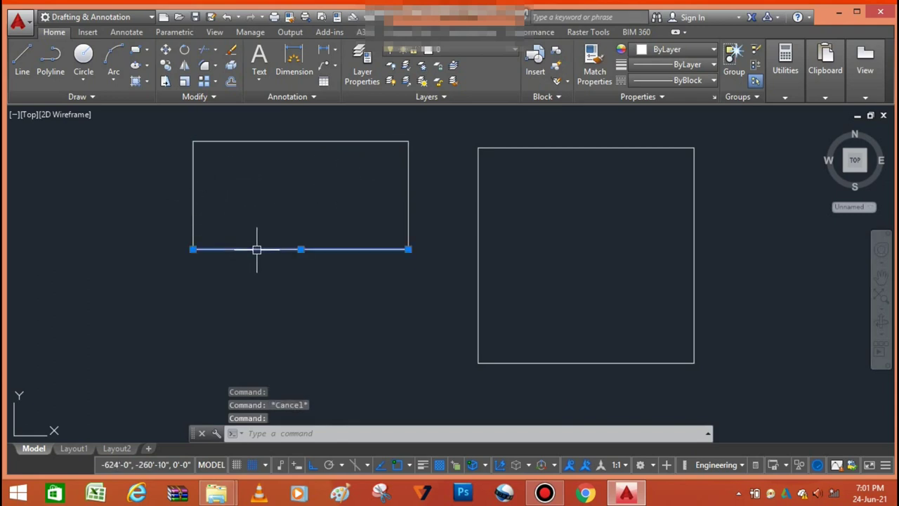
pyautogui.click(300, 250)
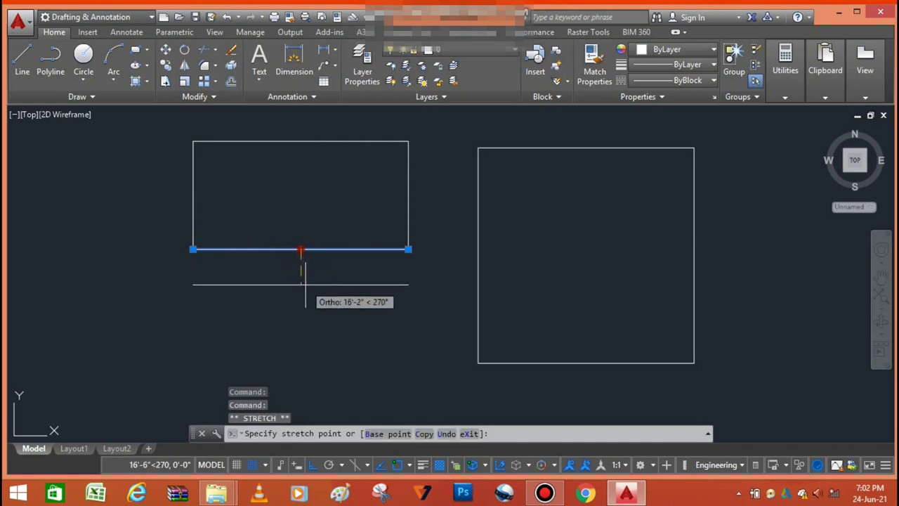
pyautogui.click(301, 285)
pyautogui.click(192, 198)
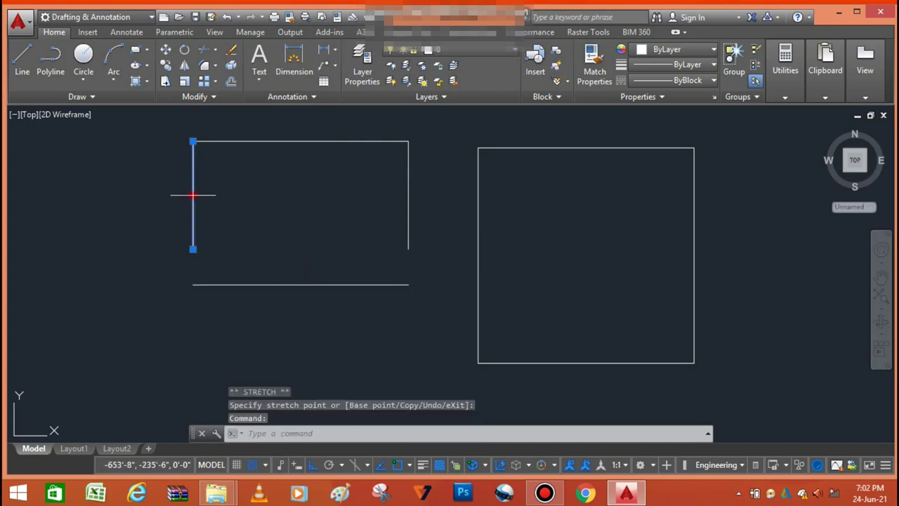
pyautogui.click(193, 196)
pyautogui.click(169, 195)
# Move the rectangle's top line upward and its right line about 7' outward by their midpoint grips, and clear the selection.
pyautogui.click(301, 141)
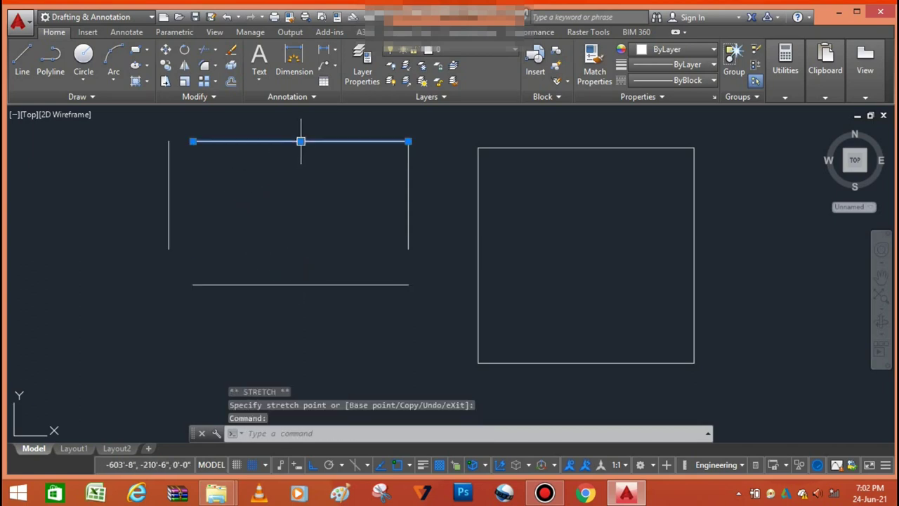
pyautogui.click(301, 141)
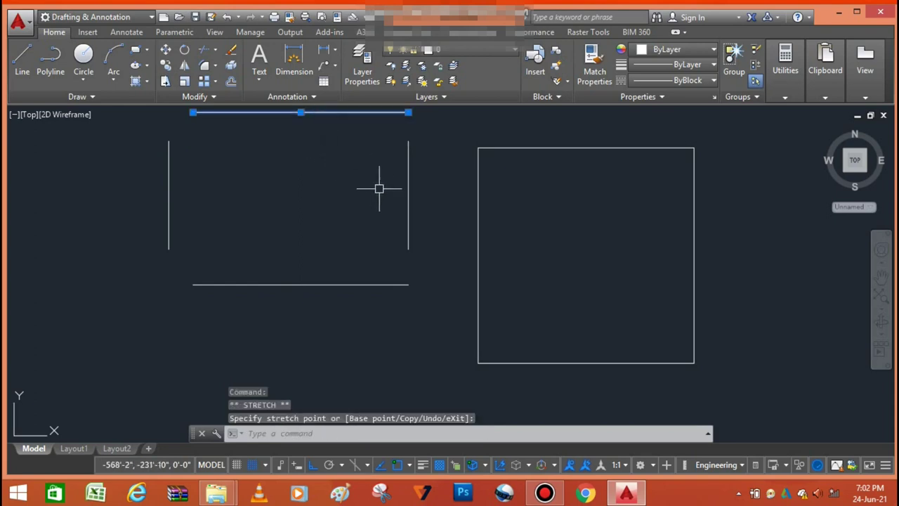
pyautogui.click(408, 201)
pyautogui.click(408, 195)
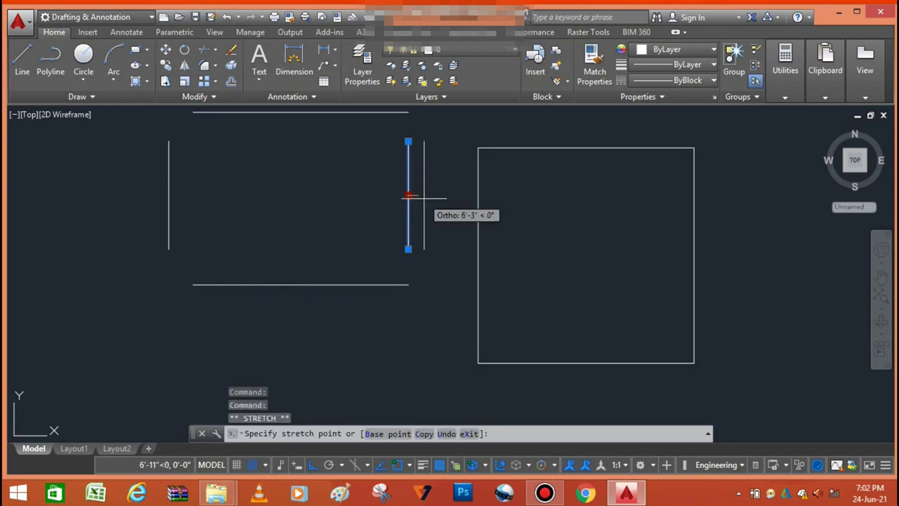
pyautogui.press('Escape')
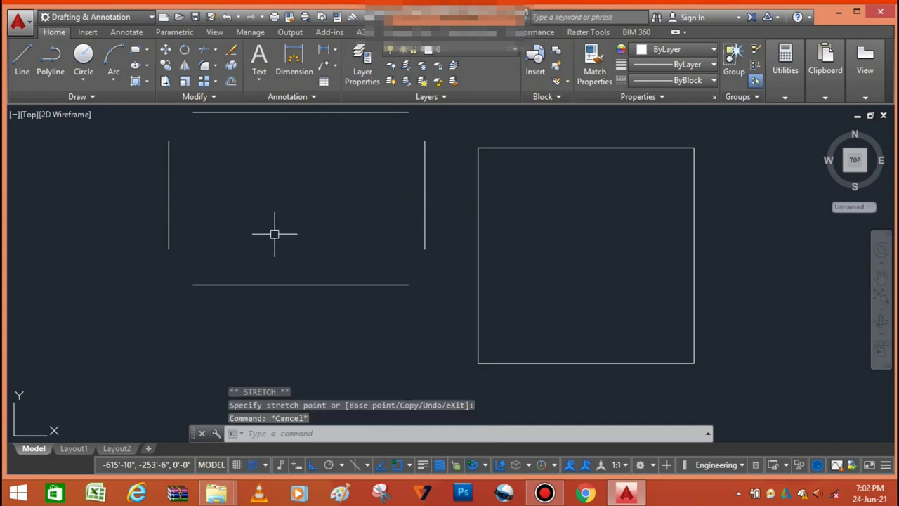
# Select the polyline square and stretch its bottom side downward and its right side outward using the mid-segment grips.
pyautogui.scroll(-2, 174, 278)
pyautogui.scroll(4, 422, 260)
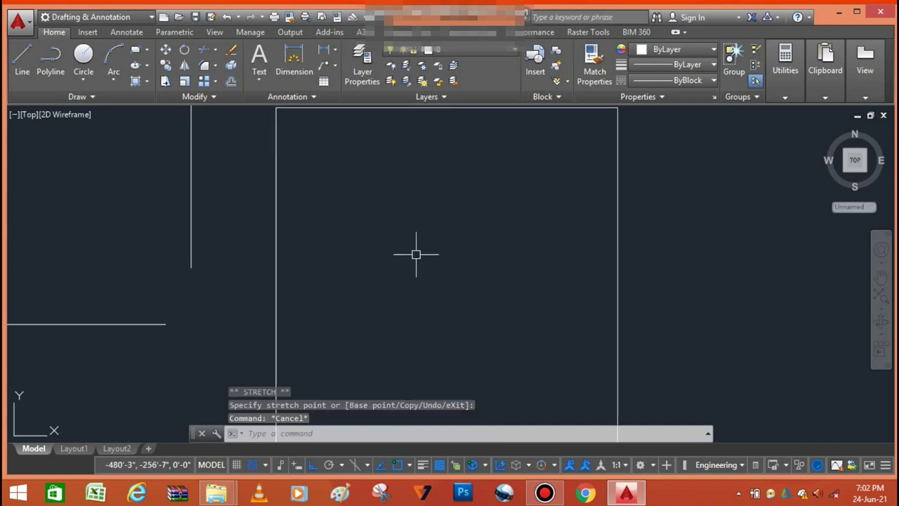
pyautogui.scroll(-4, 555, 183)
pyautogui.click(591, 149)
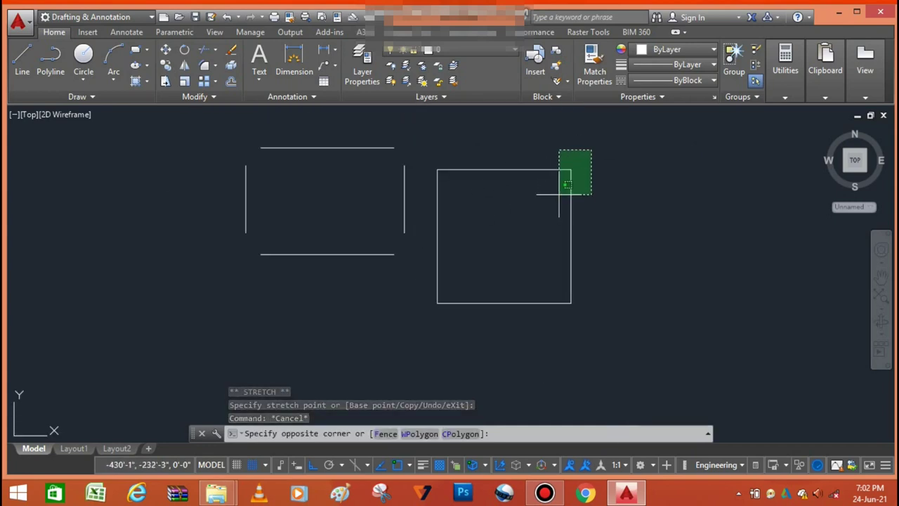
pyautogui.click(563, 195)
pyautogui.scroll(4, 500, 275)
pyautogui.scroll(-4, 473, 274)
pyautogui.scroll(2, 467, 281)
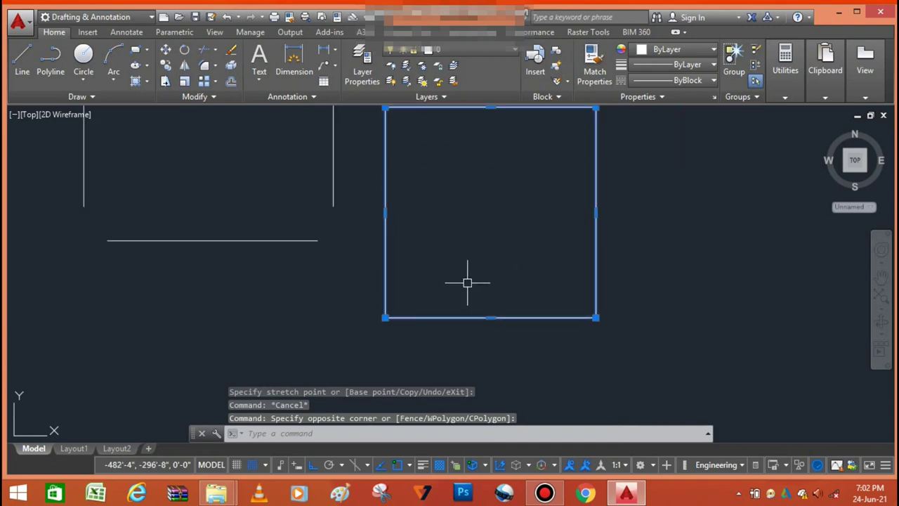
pyautogui.click(491, 318)
pyautogui.click(490, 351)
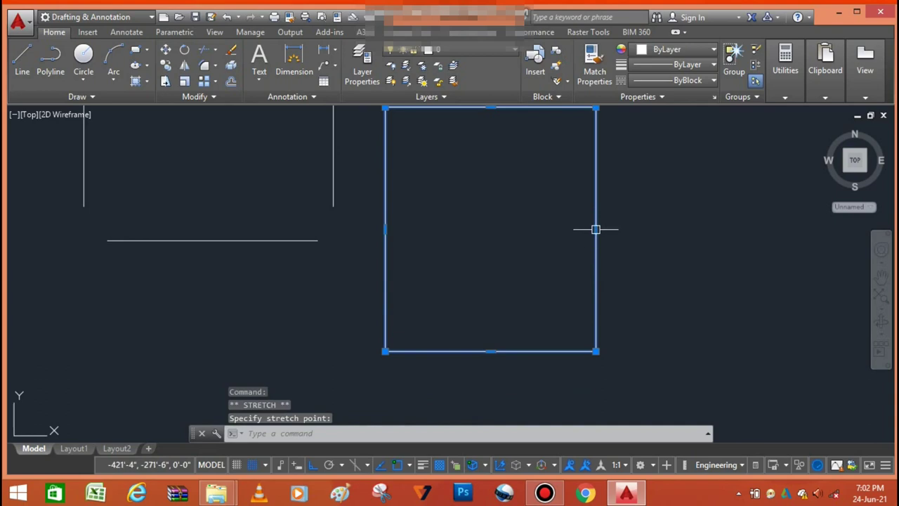
pyautogui.click(596, 229)
pyautogui.click(665, 229)
# Raise the vertex on the polyline's top edge about 18'-10", and stretch the sloping segment to its left upward.
pyautogui.scroll(-4, 536, 297)
pyautogui.scroll(4, 565, 237)
pyautogui.click(538, 233)
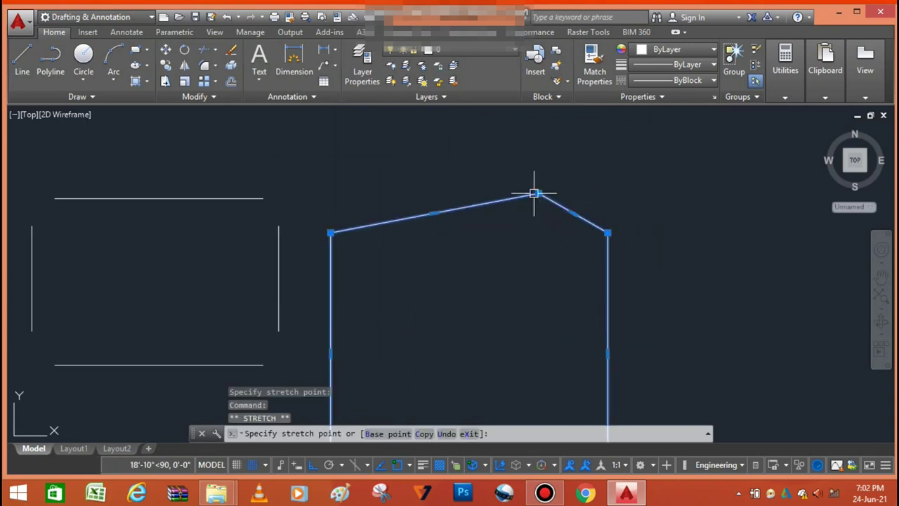
pyautogui.click(538, 193)
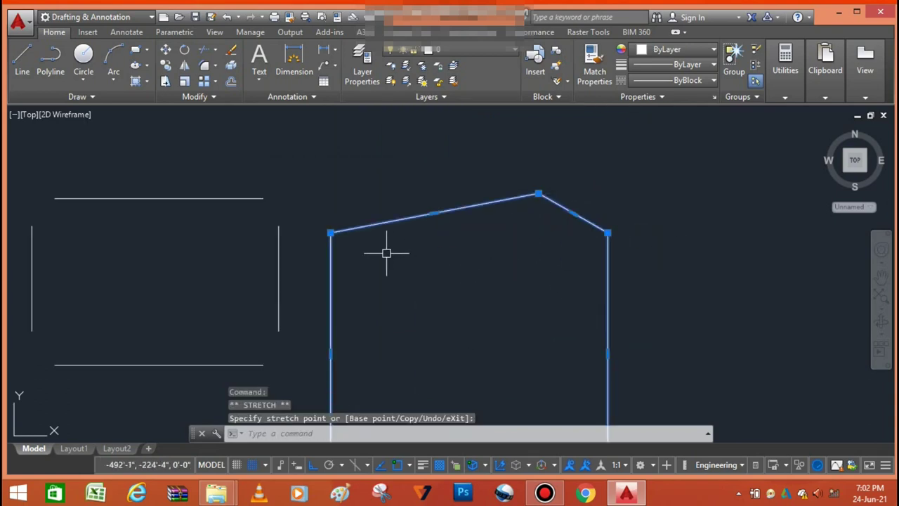
pyautogui.click(434, 213)
pyautogui.click(433, 175)
pyautogui.scroll(-2, 621, 196)
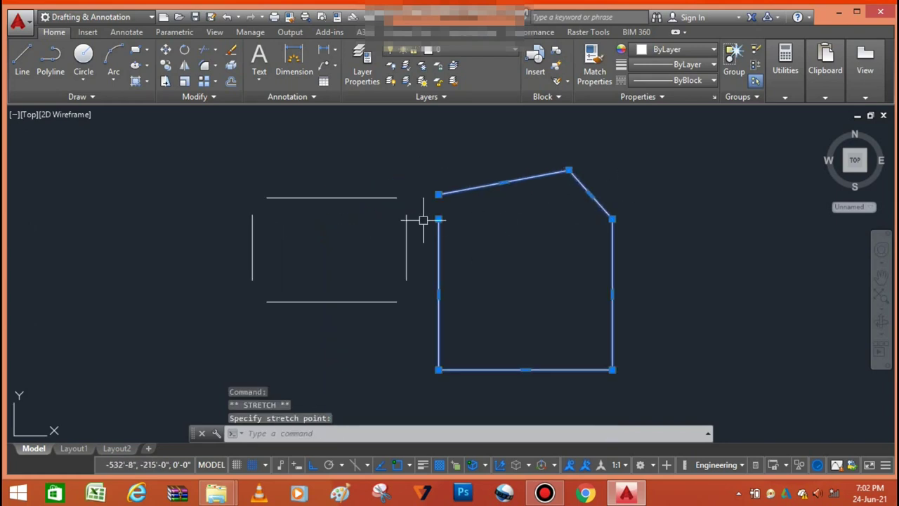
# Stretch the polyline's open left endpoint out to the left and down below the separate lines, and clear the selection.
pyautogui.scroll(6, 453, 229)
pyautogui.scroll(-2, 447, 214)
pyautogui.scroll(-3, 485, 239)
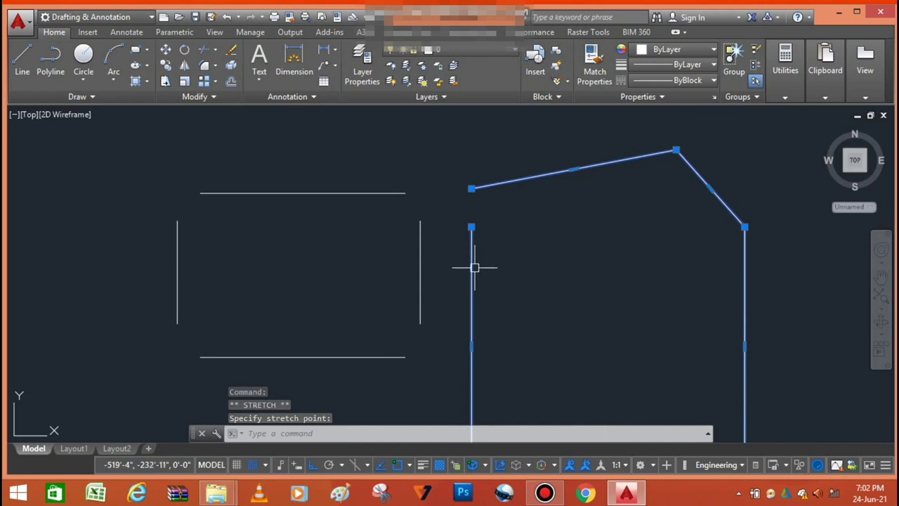
pyautogui.click(475, 254)
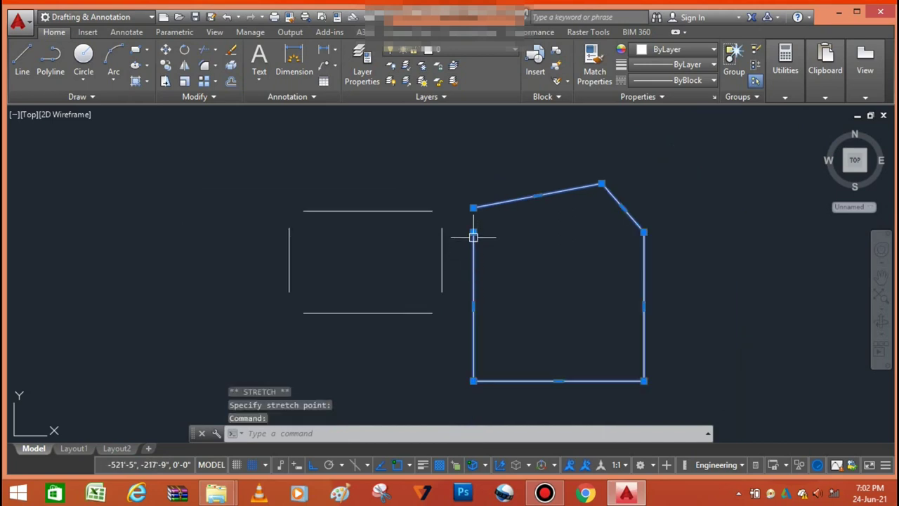
pyautogui.click(474, 232)
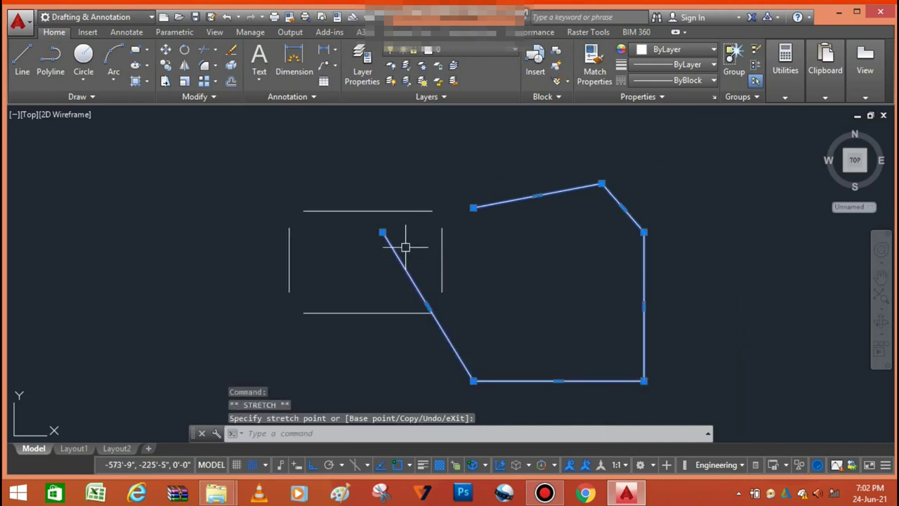
pyautogui.click(383, 347)
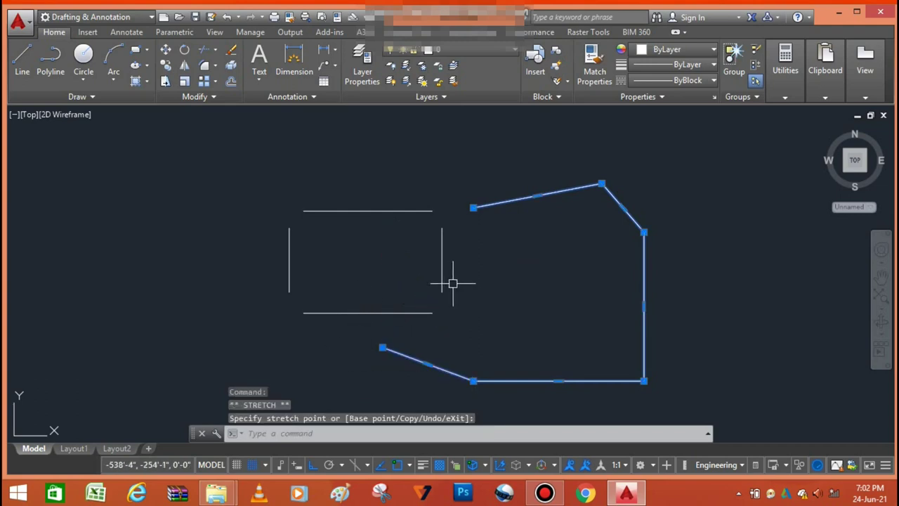
pyautogui.scroll(2, 479, 274)
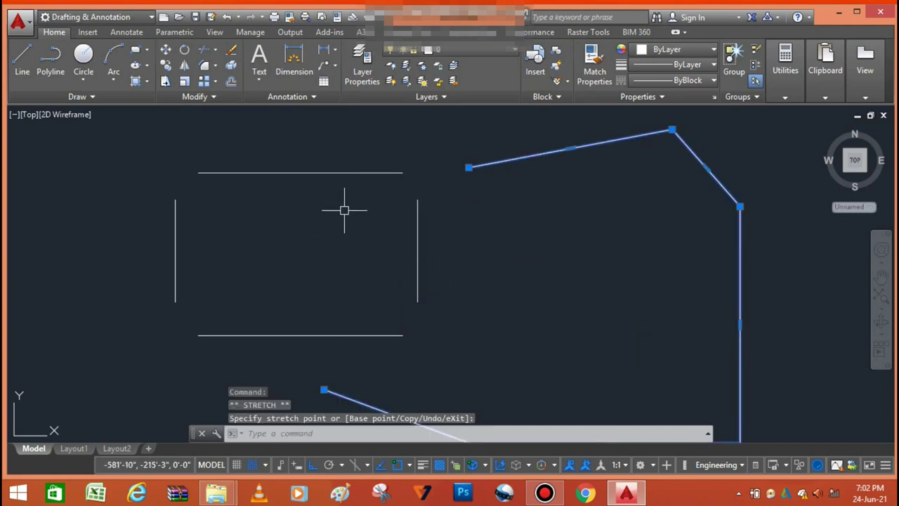
pyautogui.press('Escape')
# Select the four separated lines together with a crossing window to inspect their grips, and clear the selection.
pyautogui.click(442, 153)
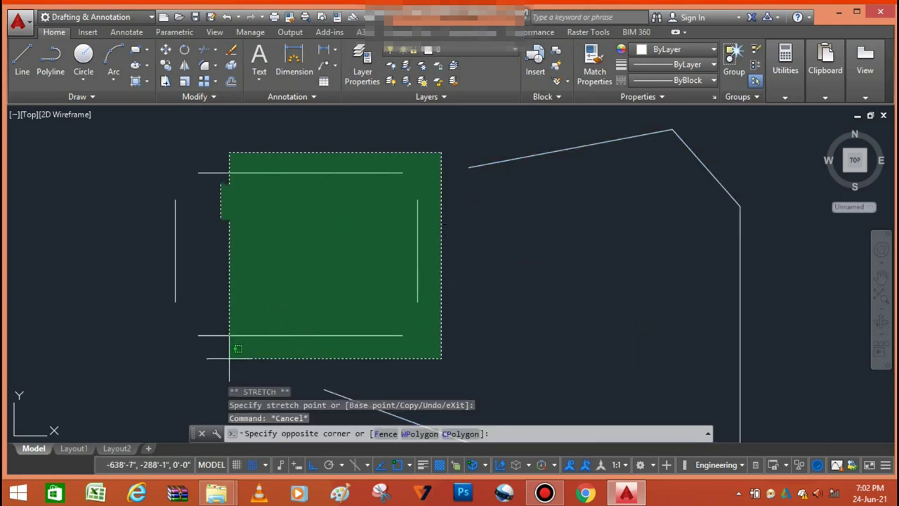
pyautogui.click(115, 382)
pyautogui.scroll(4, 345, 194)
pyautogui.scroll(-4, 346, 198)
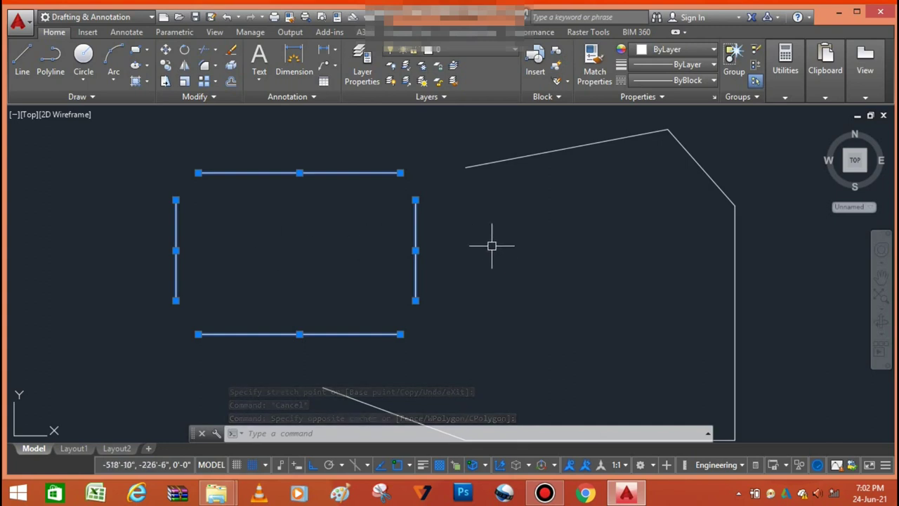
pyautogui.scroll(-3, 508, 263)
pyautogui.scroll(2, 447, 250)
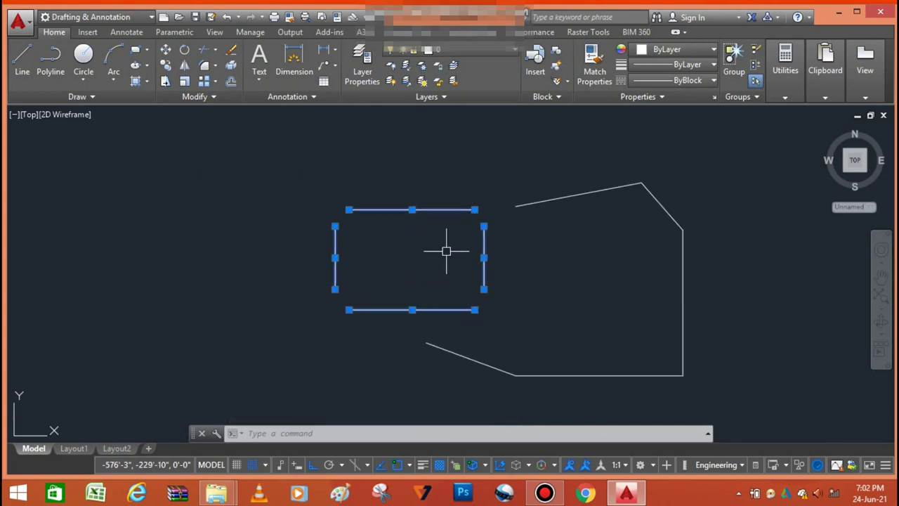
pyautogui.scroll(-2, 422, 239)
pyautogui.scroll(2, 515, 255)
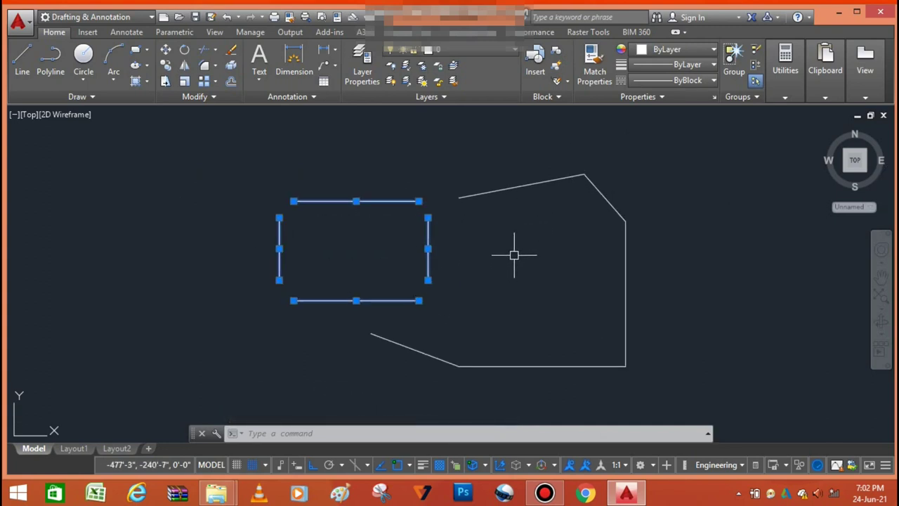
pyautogui.click(515, 255)
pyautogui.press('Escape')
# Erase the four lines and the polyline, selecting them all with a crossing window.
pyautogui.click(688, 144)
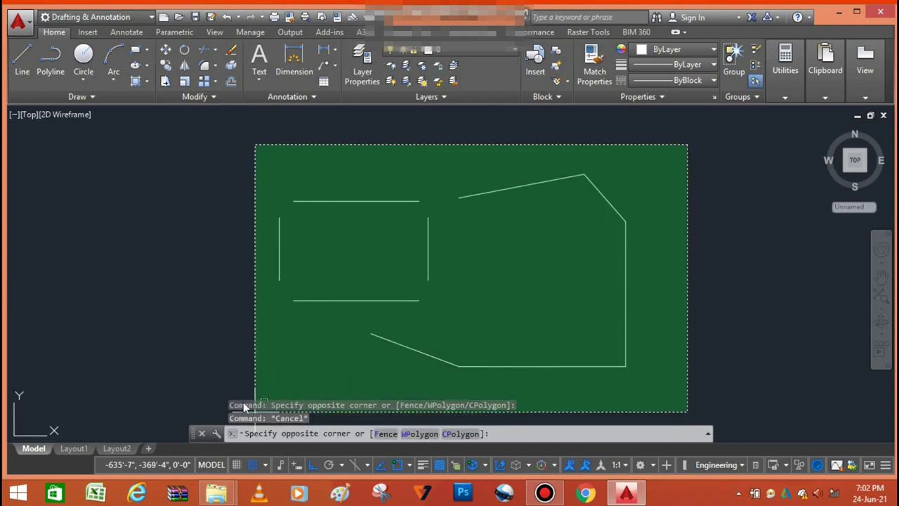
pyautogui.click(244, 406)
pyautogui.write('e')
pyautogui.press('Return')
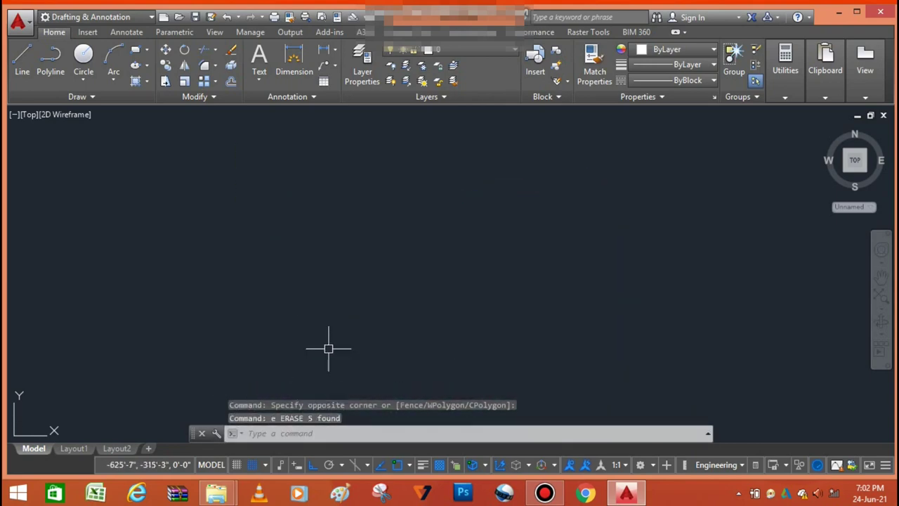
# Draw a circle with a 50' radius in the middle of the empty drawing area.
pyautogui.click(83, 59)
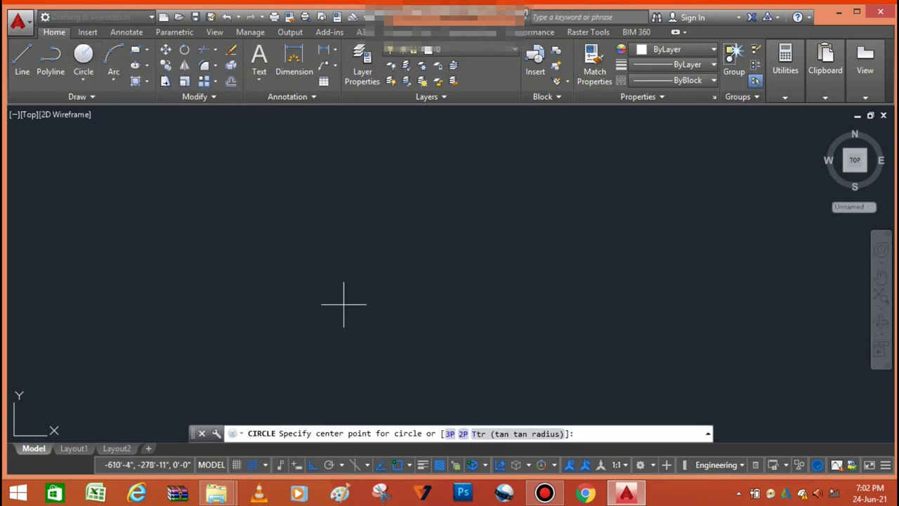
pyautogui.click(407, 272)
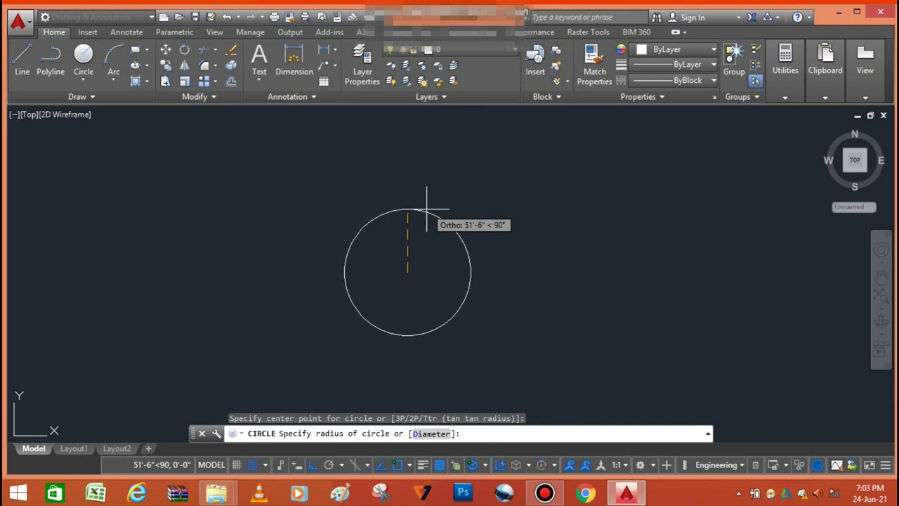
pyautogui.write("50'")
pyautogui.press('Return')
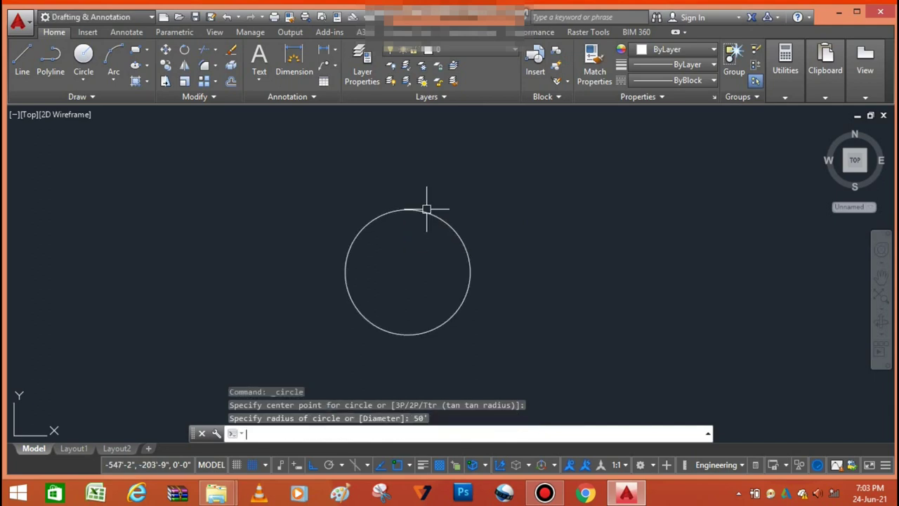
# Draw a second, slightly smaller circle centred near the first circle's right quadrant, so that the two overlap.
pyautogui.scroll(2, 418, 278)
pyautogui.press('Return')
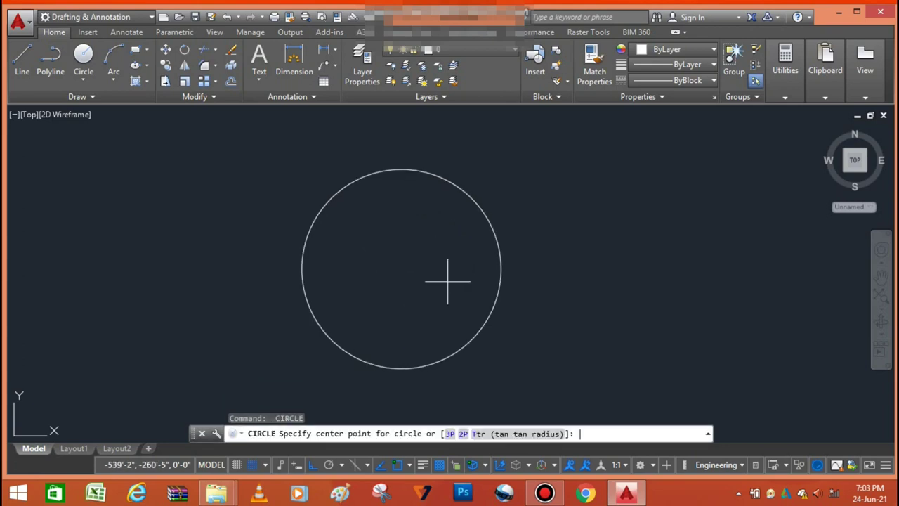
pyautogui.click(500, 269)
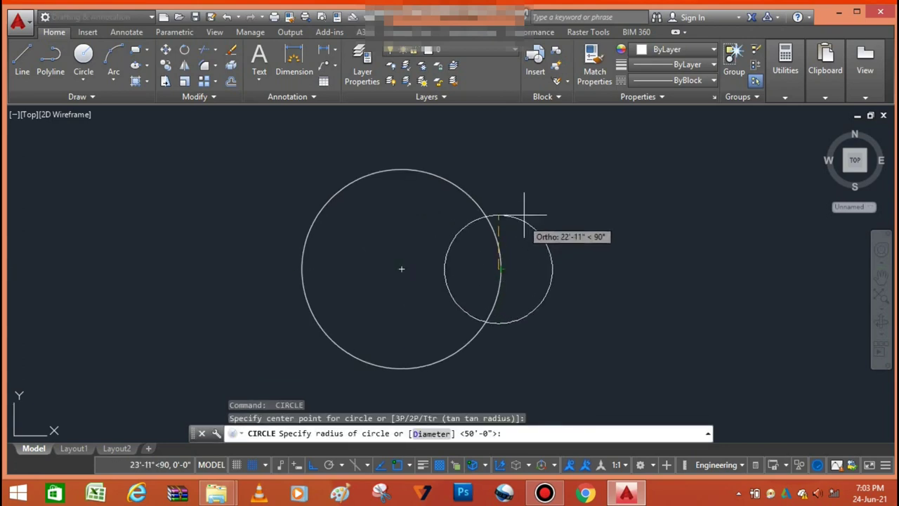
pyautogui.click(548, 172)
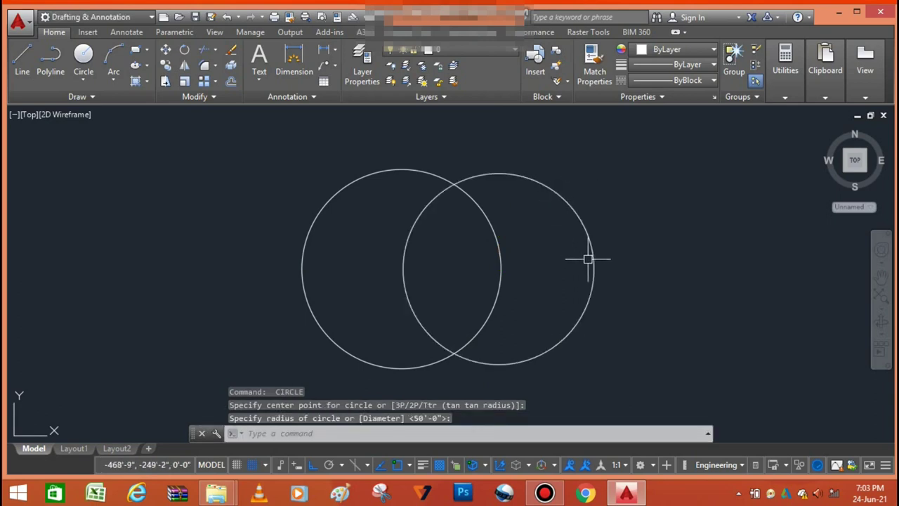
# Draw a third circle centred on the second circle's right quadrant, with a radius of about 56'-7".
pyautogui.press('Return')
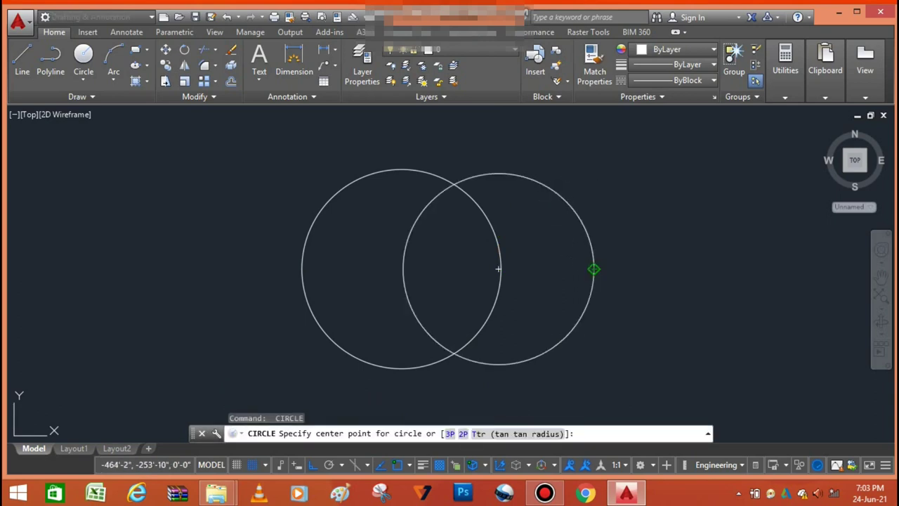
pyautogui.click(596, 269)
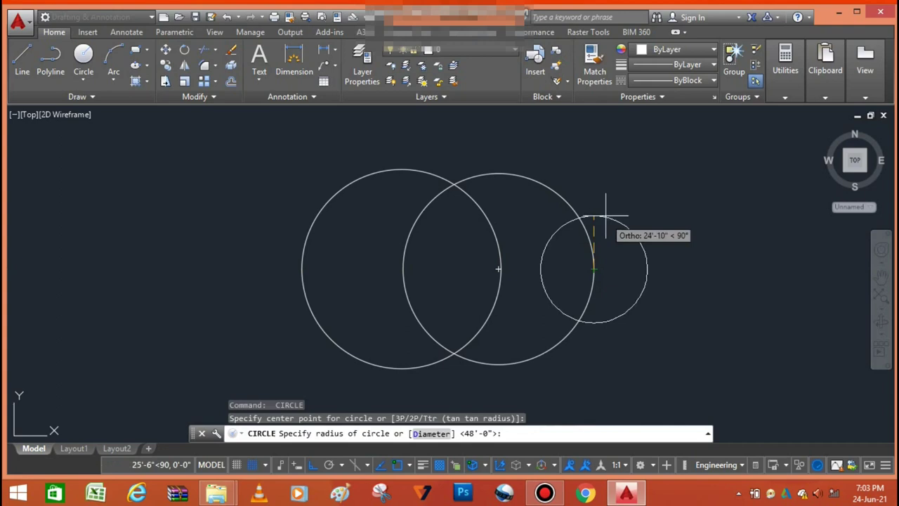
pyautogui.click(598, 156)
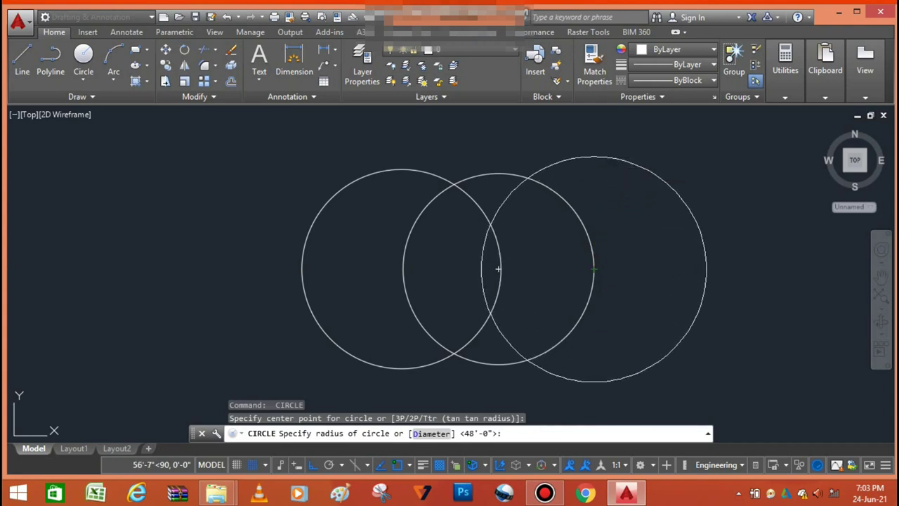
pyautogui.scroll(-2, 484, 286)
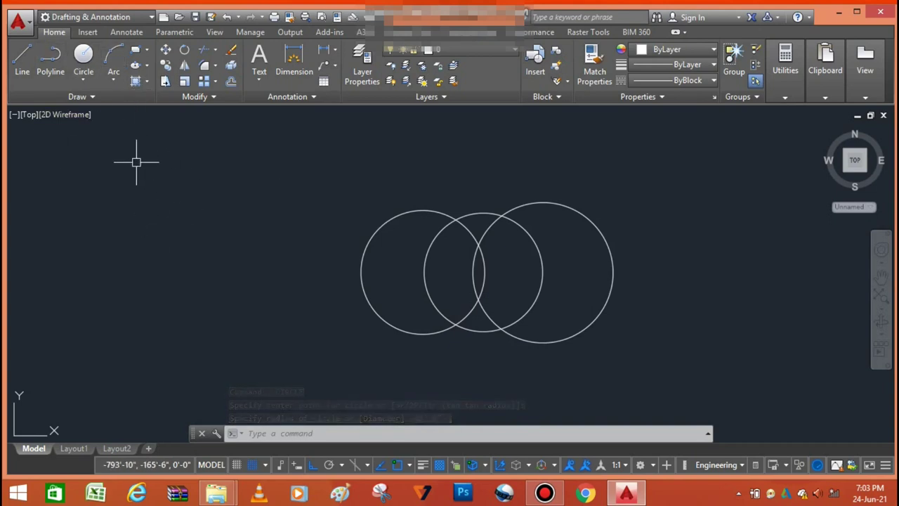
# Draw a shallow three-point arc, bulging downward, in the empty space left of the three circles.
pyautogui.click(114, 61)
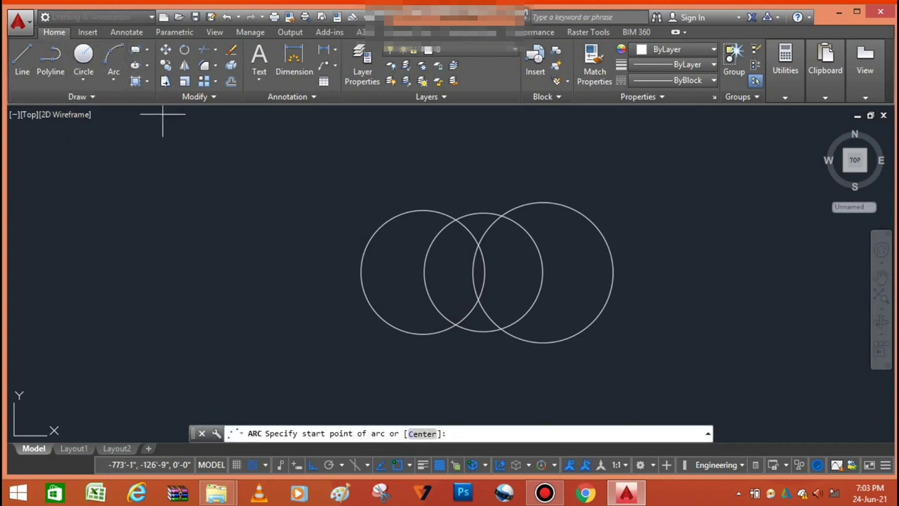
pyautogui.scroll(-4, 557, 185)
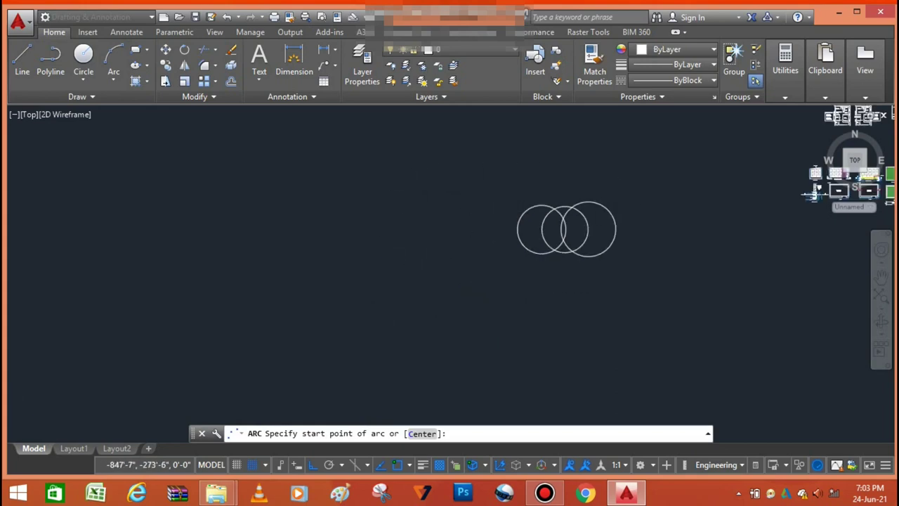
pyautogui.scroll(6, 382, 231)
pyautogui.scroll(-4, 344, 268)
pyautogui.scroll(3, 352, 261)
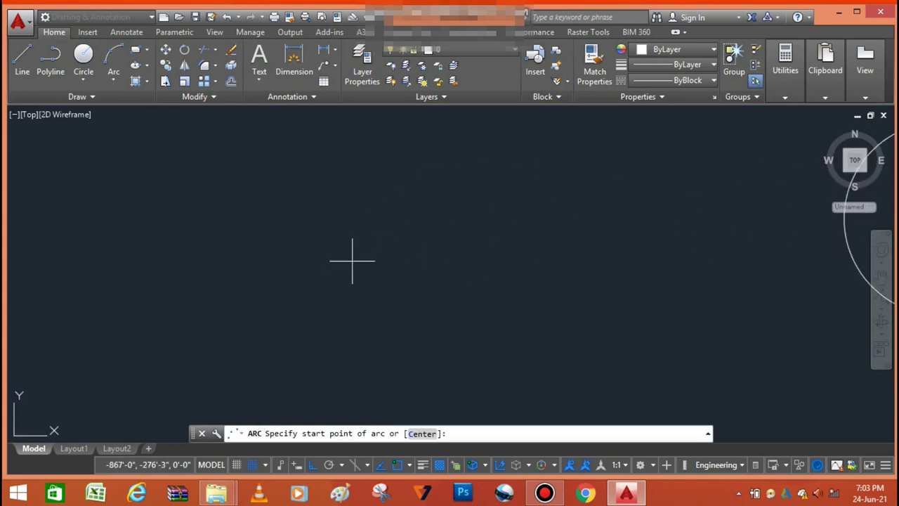
pyautogui.scroll(-2, 289, 243)
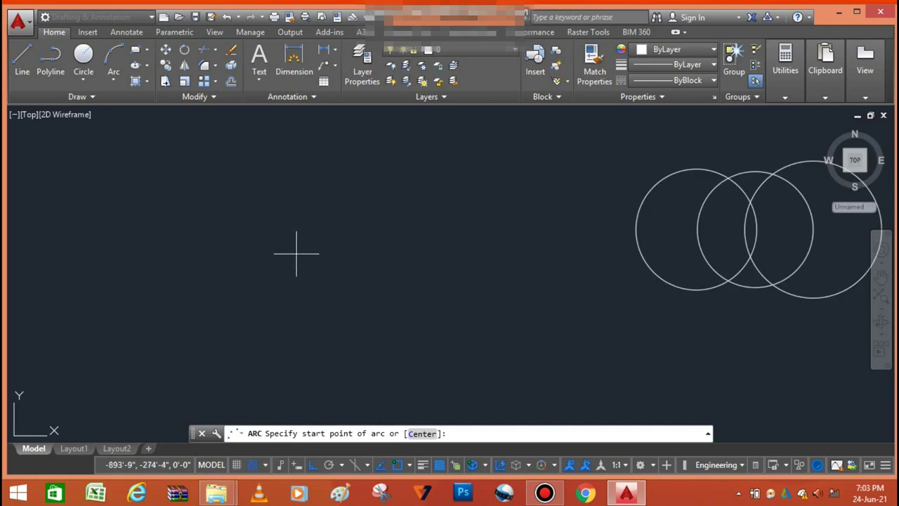
pyautogui.click(306, 209)
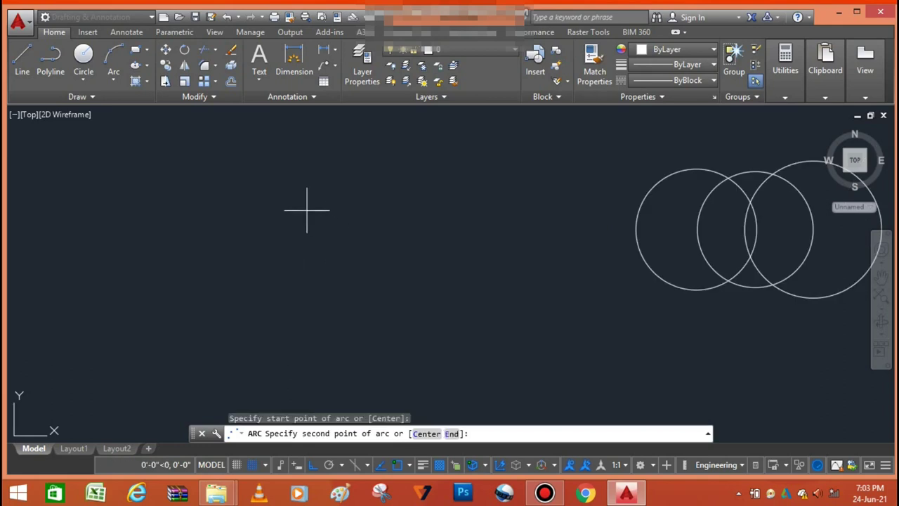
pyautogui.click(343, 249)
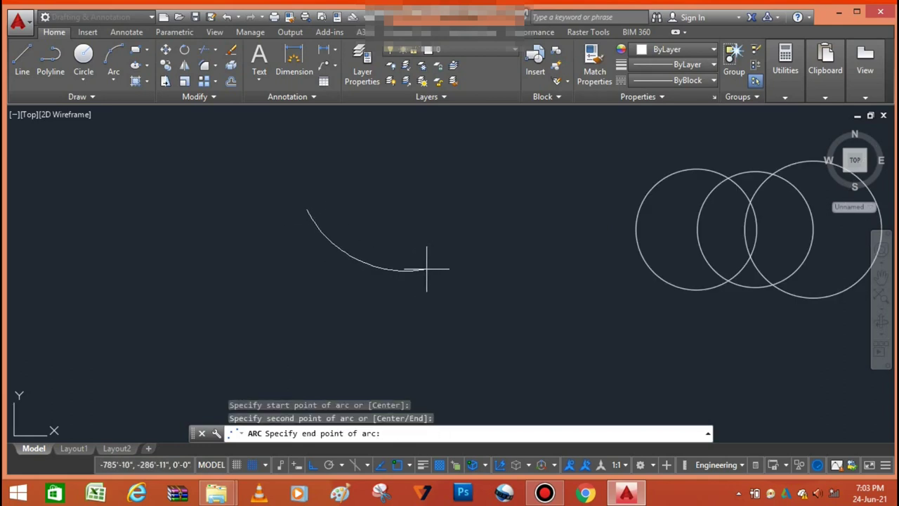
pyautogui.click(477, 234)
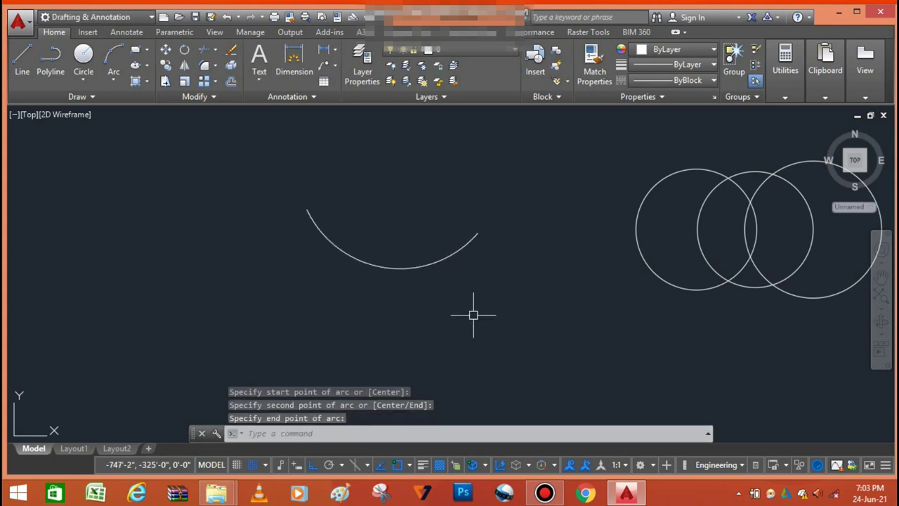
# Draw a nearly closed three-point arc, open on its left side, below and left of the first arc.
pyautogui.click(113, 59)
pyautogui.click(209, 295)
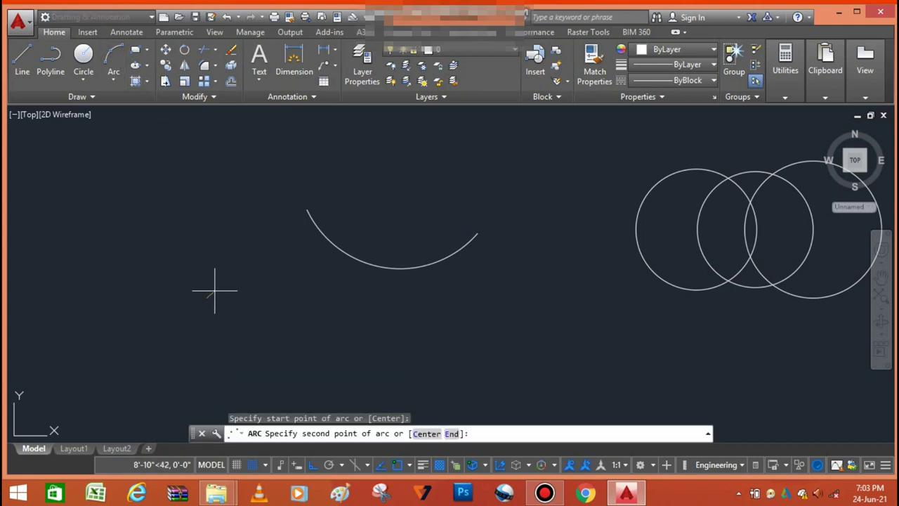
pyautogui.click(272, 281)
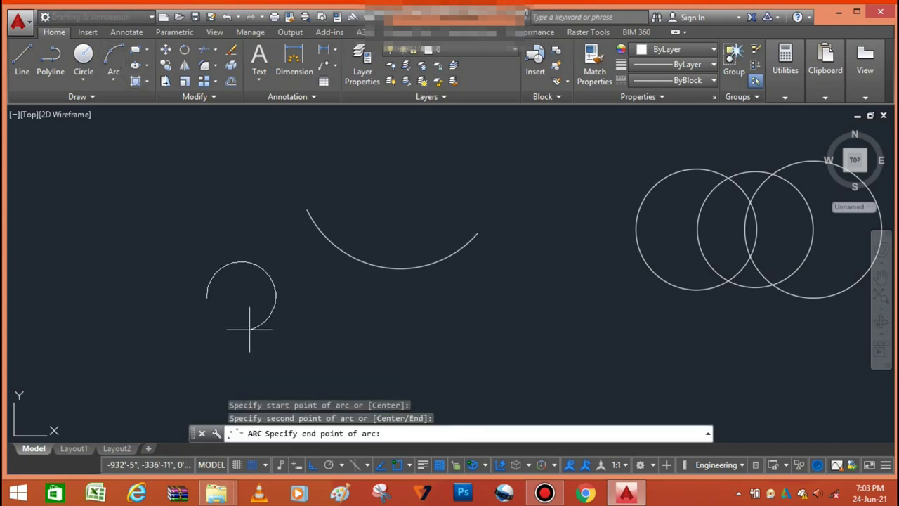
pyautogui.click(207, 362)
pyautogui.scroll(-2, 186, 243)
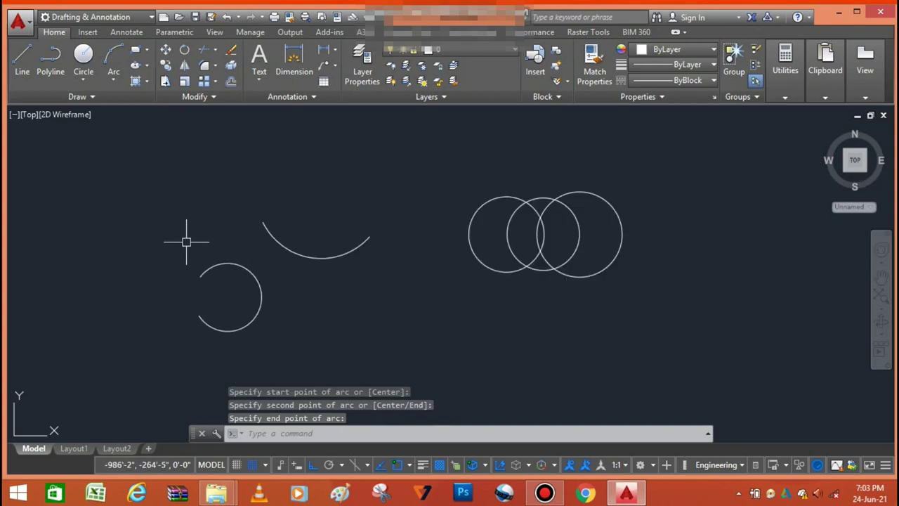
pyautogui.scroll(2, 302, 287)
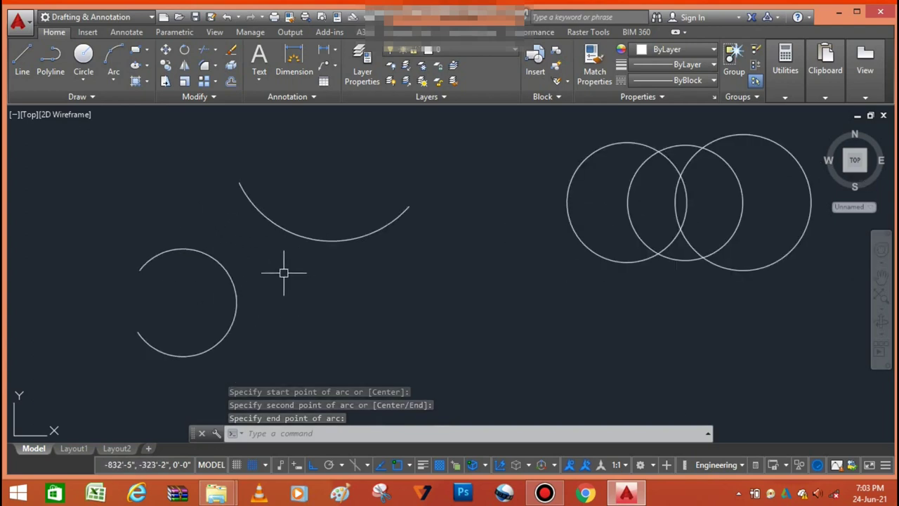
pyautogui.scroll(-2, 185, 317)
pyautogui.scroll(3, 199, 297)
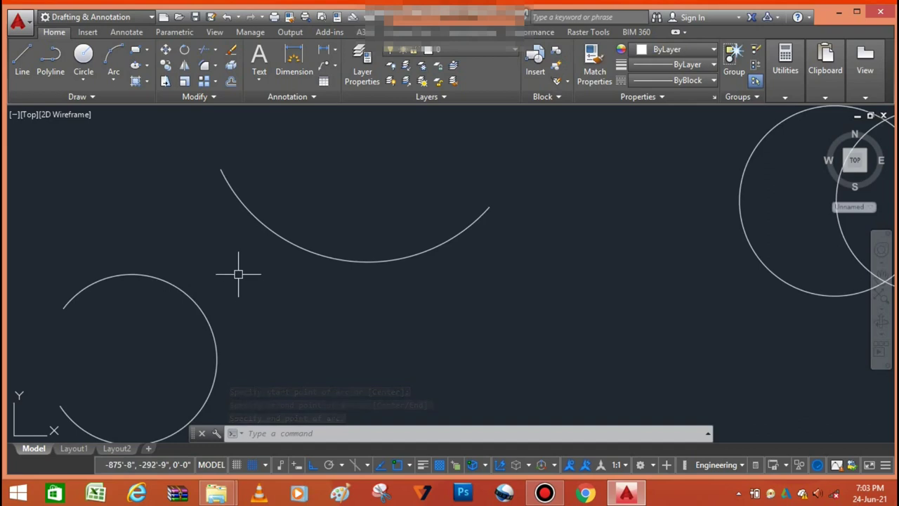
pyautogui.scroll(-2, 242, 281)
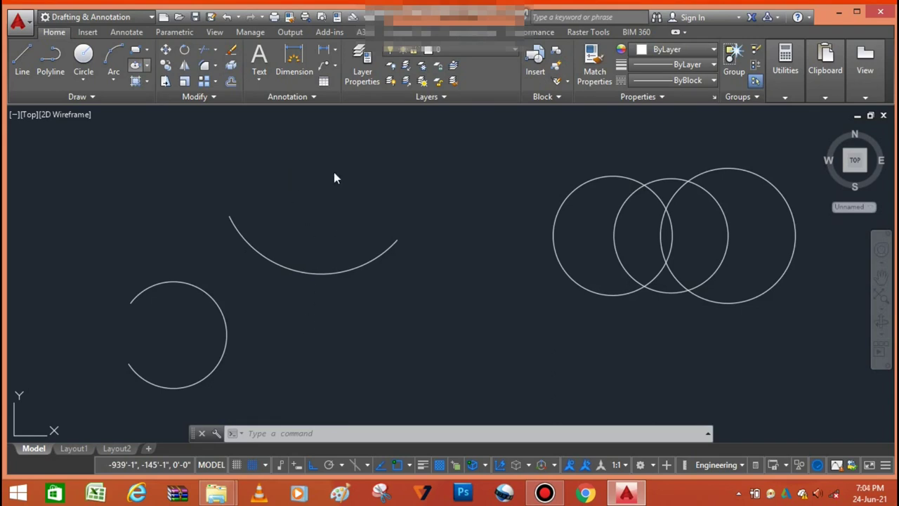
# Draw a wide rectangle by two corner points in the space below and between the shallow arc and the circles.
pyautogui.scroll(-2, 275, 267)
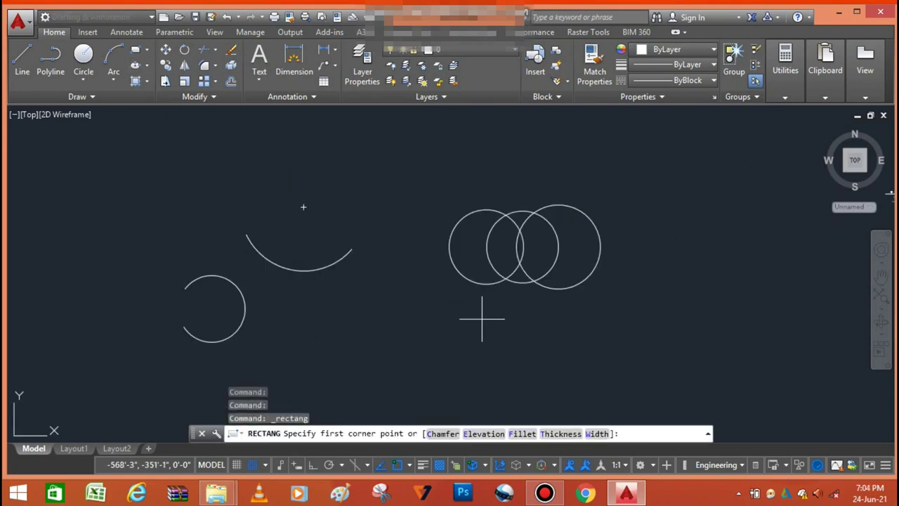
pyautogui.scroll(3, 402, 263)
pyautogui.scroll(-2, 405, 181)
pyautogui.scroll(1, 373, 281)
pyautogui.click(275, 278)
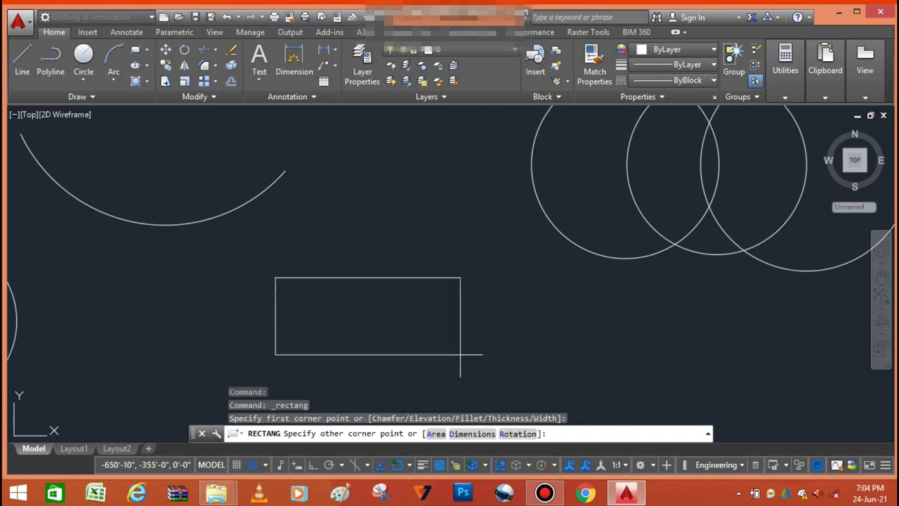
pyautogui.click(486, 363)
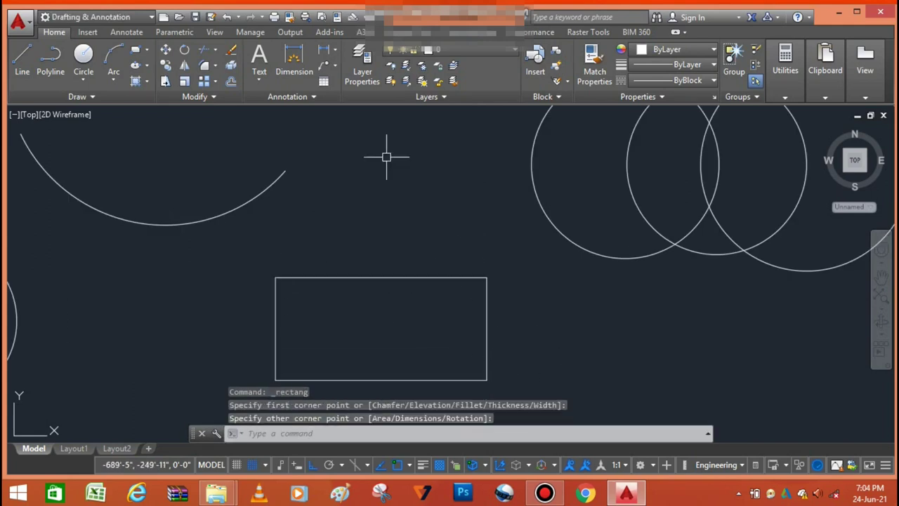
# Draw a tiny rectangle below the first one, entering 20 for its opposite corner, and check it up close.
pyautogui.scroll(-3, 394, 152)
pyautogui.scroll(3, 399, 255)
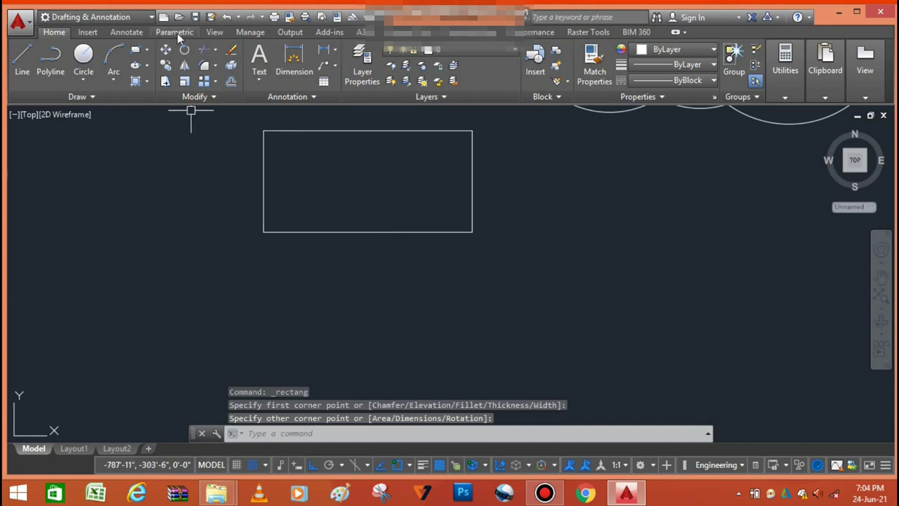
pyautogui.click(137, 53)
pyautogui.scroll(-2, 357, 255)
pyautogui.scroll(2, 349, 253)
pyautogui.click(310, 229)
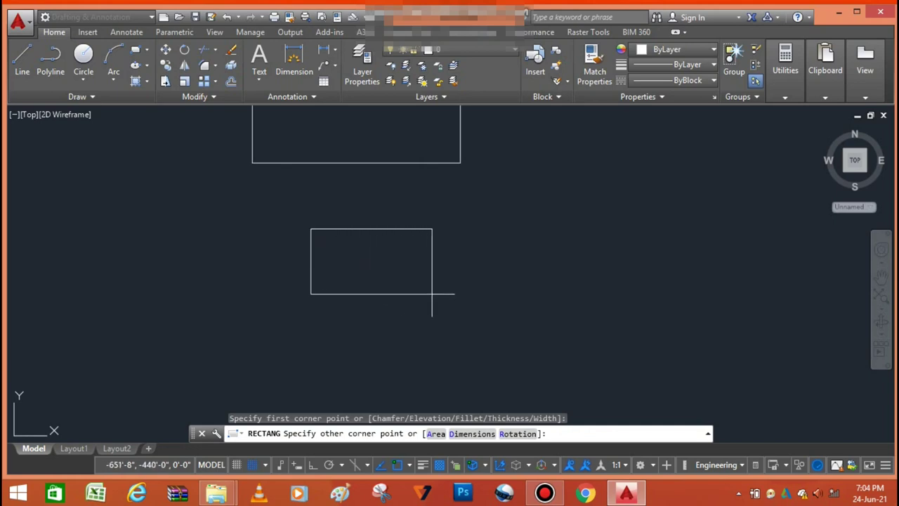
pyautogui.press('Return')
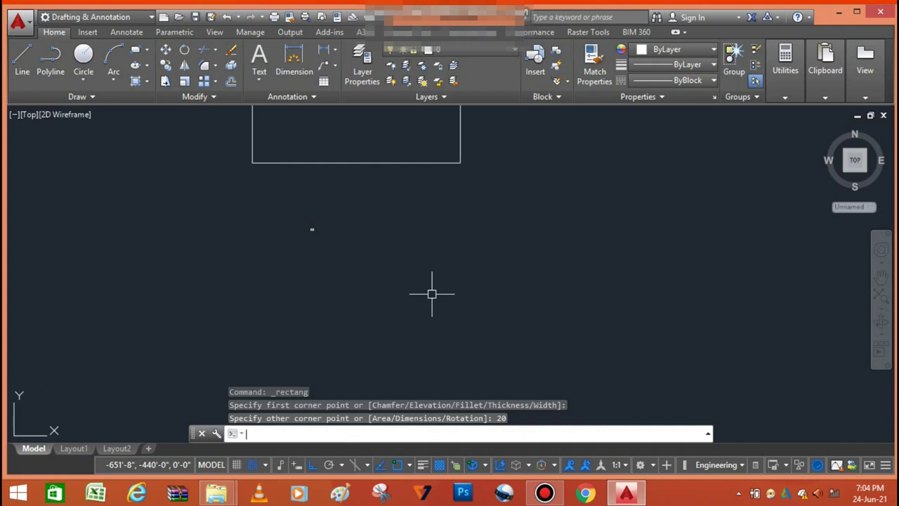
pyautogui.scroll(10, 316, 229)
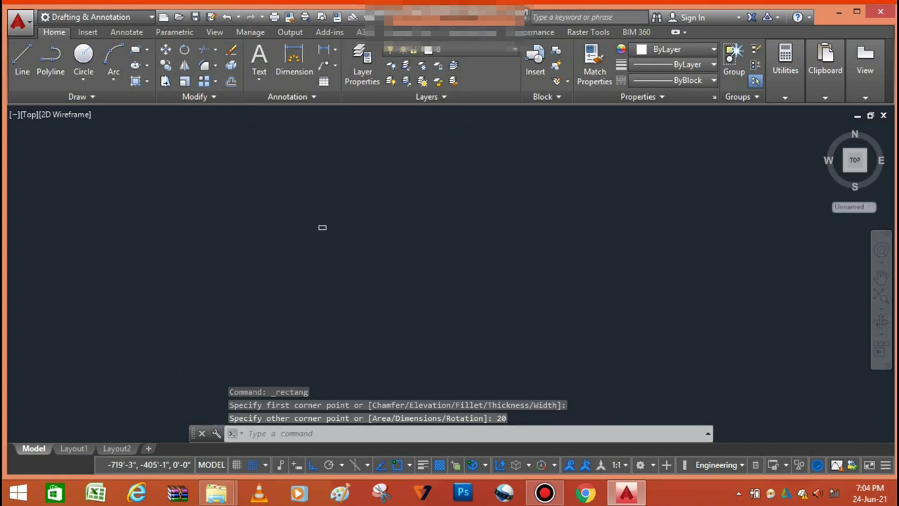
pyautogui.scroll(4, 355, 253)
pyautogui.scroll(-10, 353, 242)
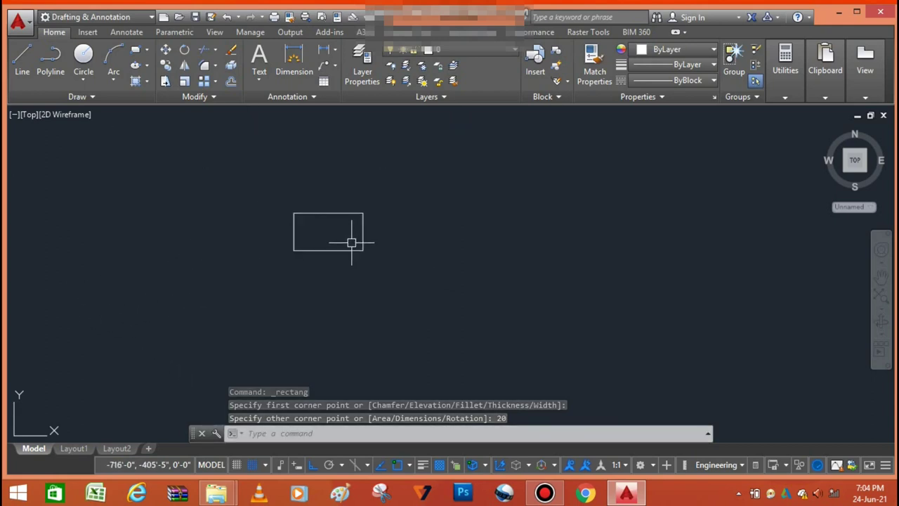
pyautogui.scroll(-2, 243, 316)
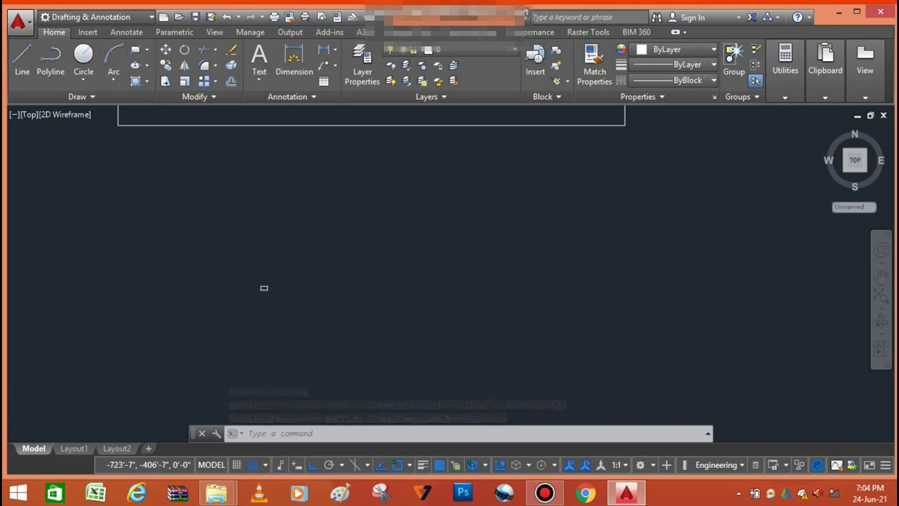
pyautogui.scroll(8, 246, 281)
# Draw a large rectangle below and right of the first one, entering 200' for its opposite corner.
pyautogui.click(136, 55)
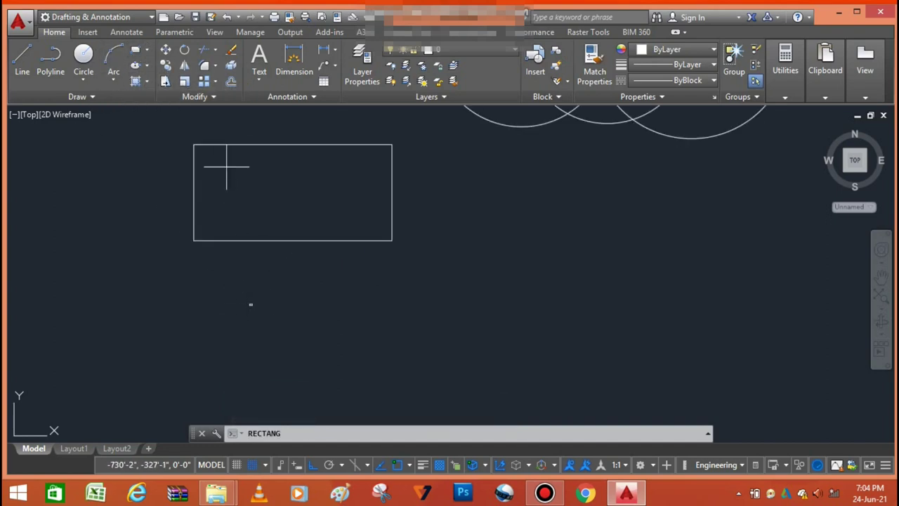
pyautogui.click(458, 254)
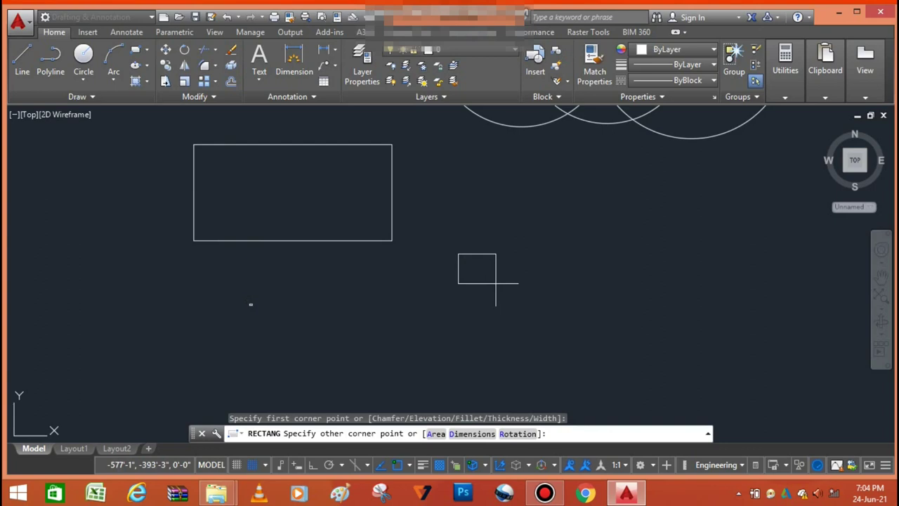
pyautogui.write("200'")
pyautogui.press('Return')
pyautogui.scroll(-3, 464, 252)
pyautogui.scroll(3, 513, 303)
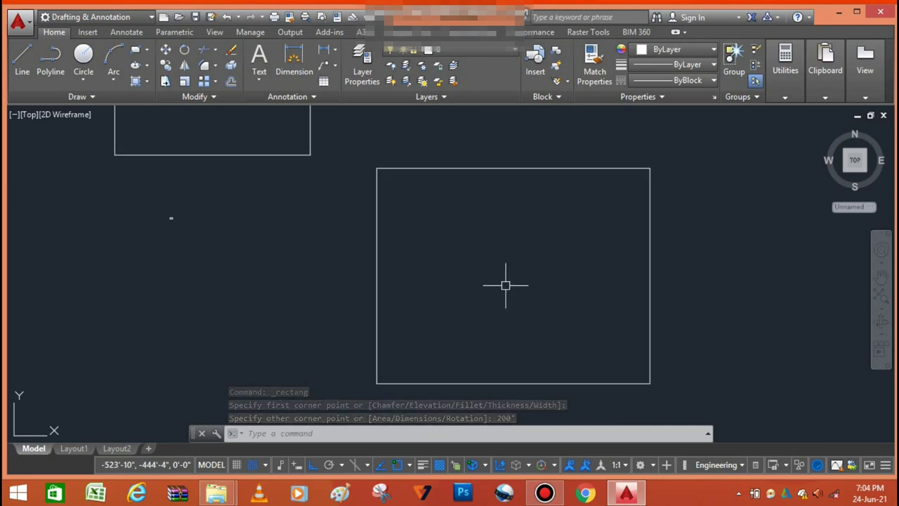
pyautogui.scroll(-4, 503, 278)
pyautogui.scroll(-3, 491, 284)
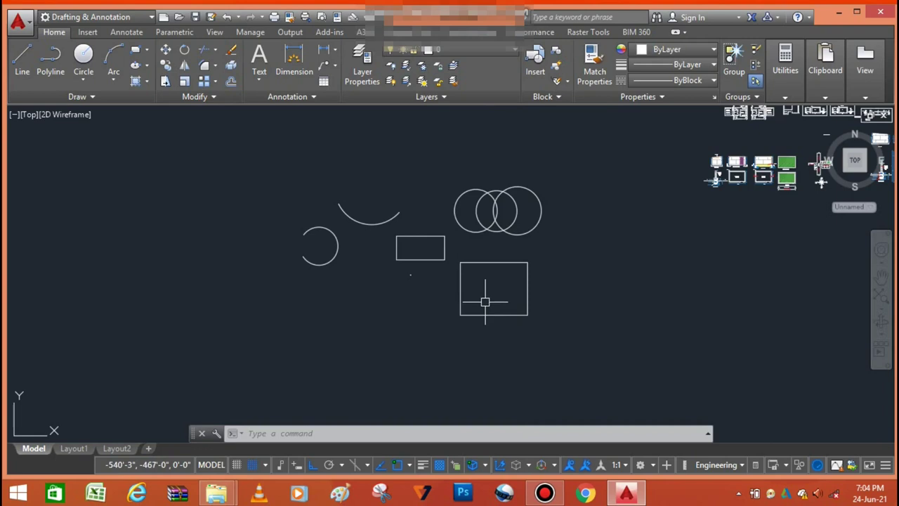
pyautogui.click(147, 50)
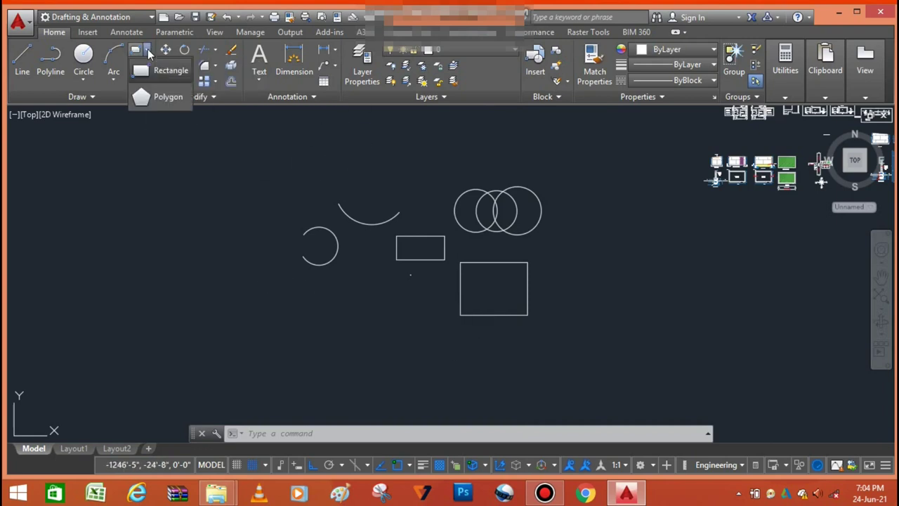
pyautogui.click(159, 104)
pyautogui.scroll(-1, 481, 153)
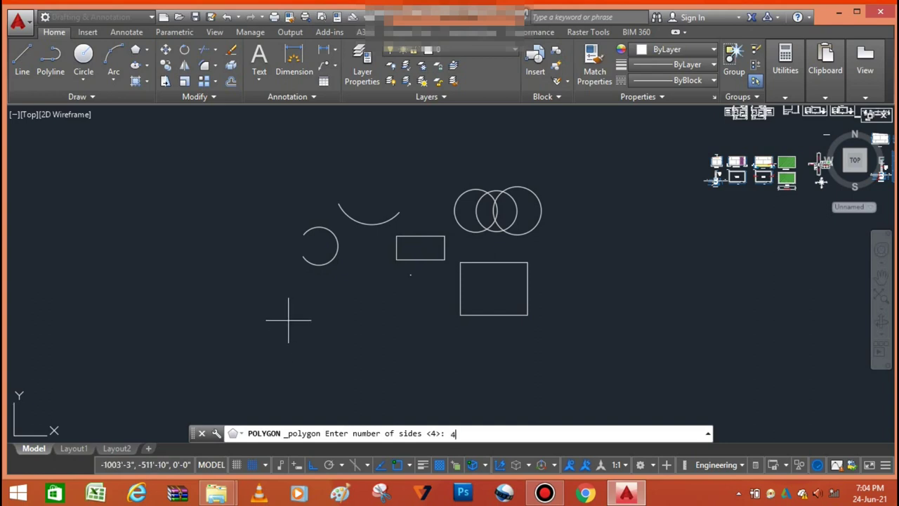
pyautogui.press('Return')
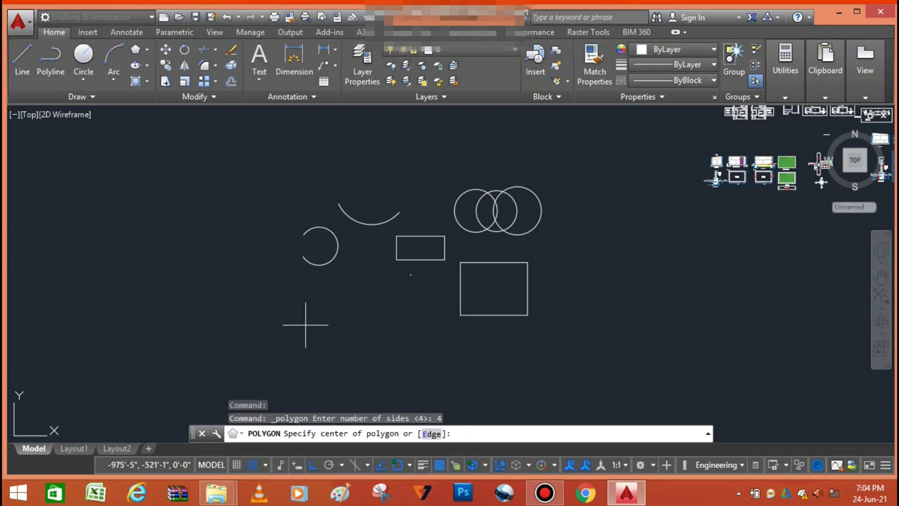
pyautogui.click(304, 323)
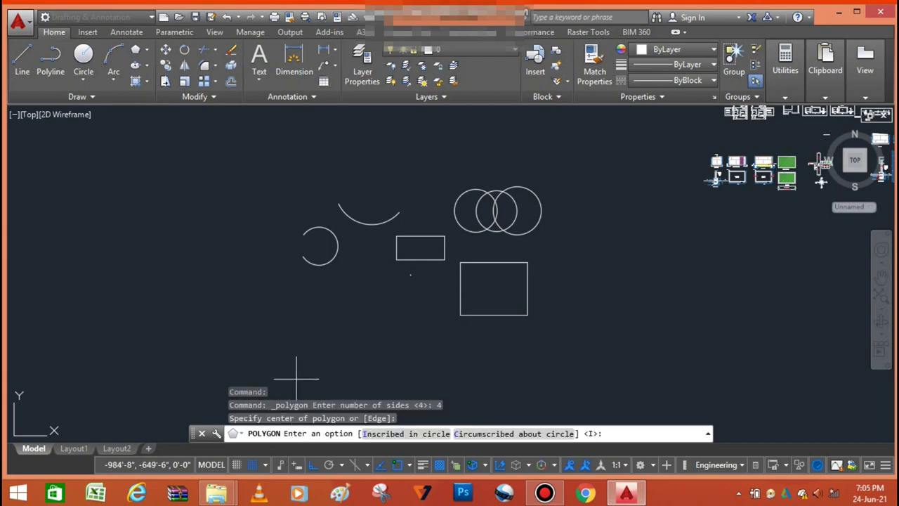
pyautogui.press('Return')
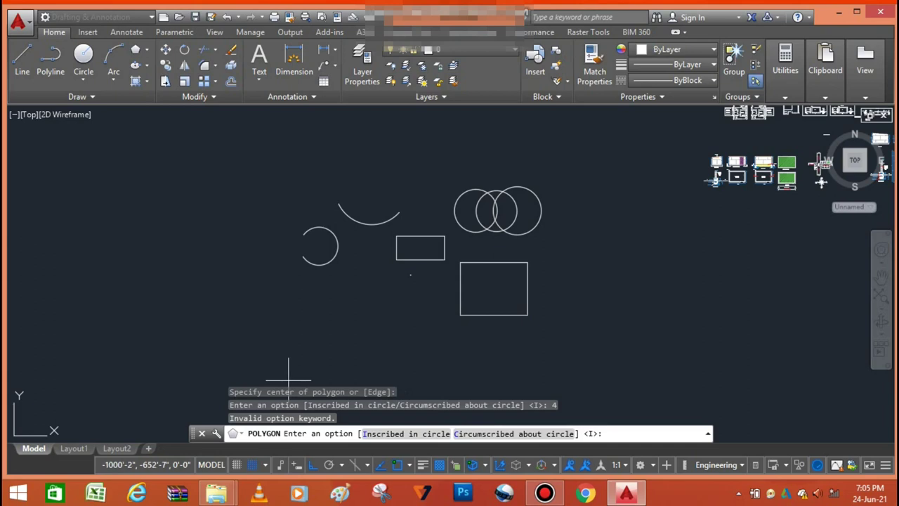
pyautogui.scroll(4, 374, 332)
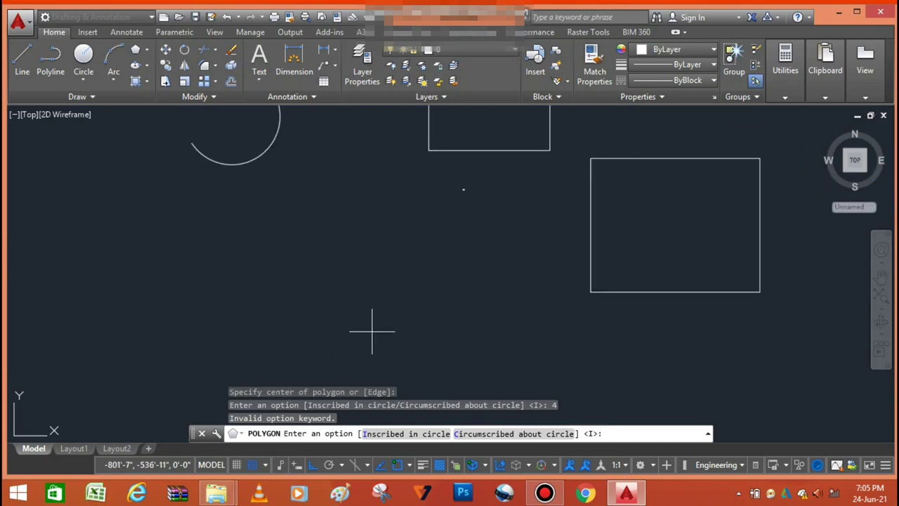
pyautogui.scroll(-4, 354, 340)
pyautogui.press('Escape')
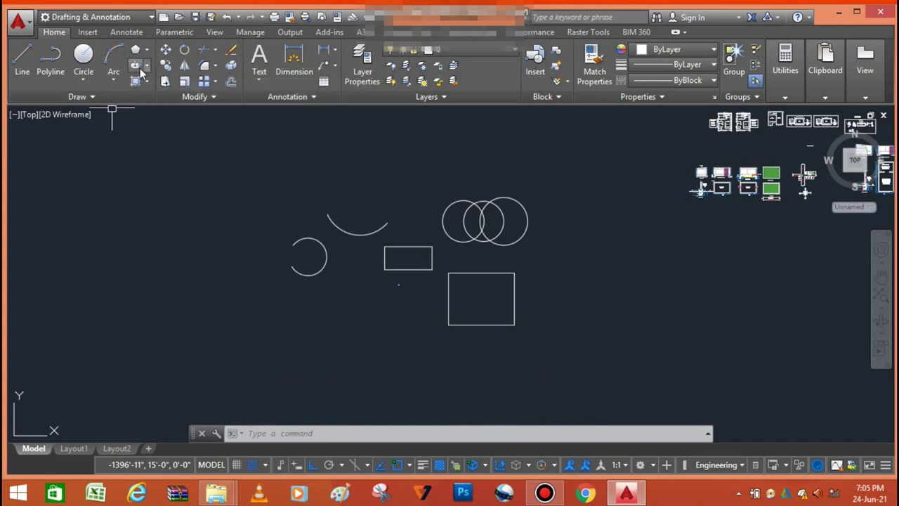
# Draw a flat horizontal ellipse by its center below and left of the open arc, with a short-axis distance of about 19'.
pyautogui.click(147, 65)
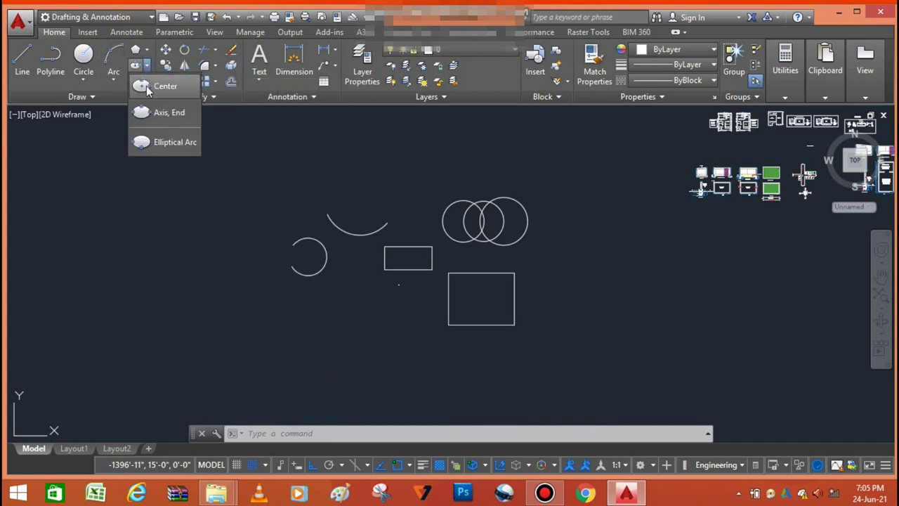
pyautogui.click(162, 85)
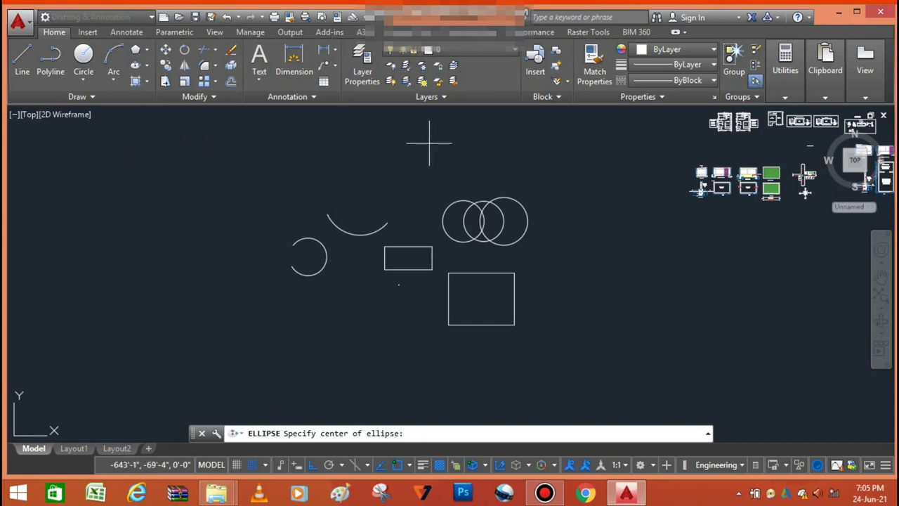
pyautogui.scroll(-1, 431, 155)
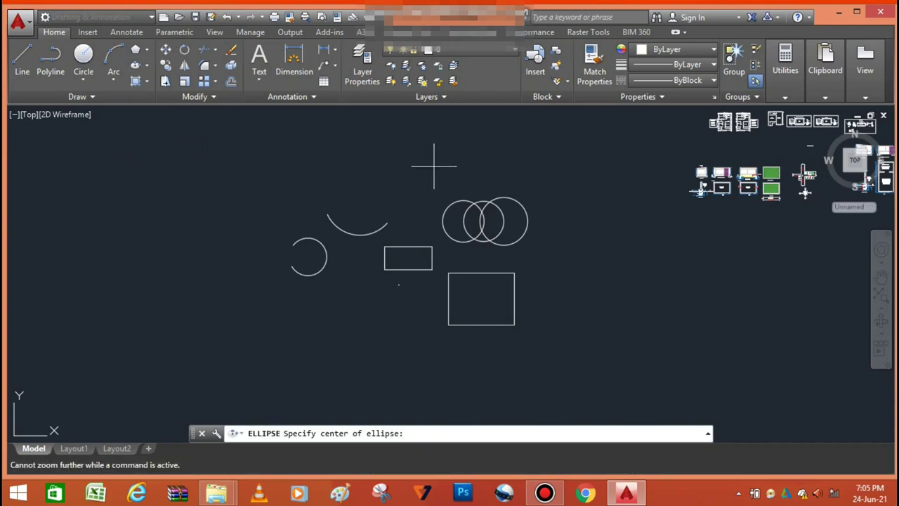
pyautogui.click(223, 345)
pyautogui.click(300, 362)
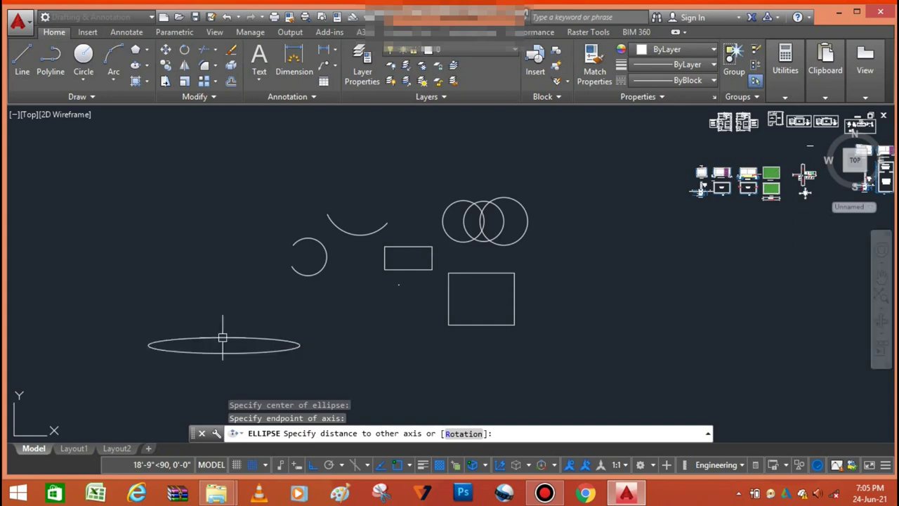
pyautogui.click(220, 339)
# Draw a large, wide ellipse by its center below the rectangles, overlapping the end of the flat ellipse.
pyautogui.click(135, 65)
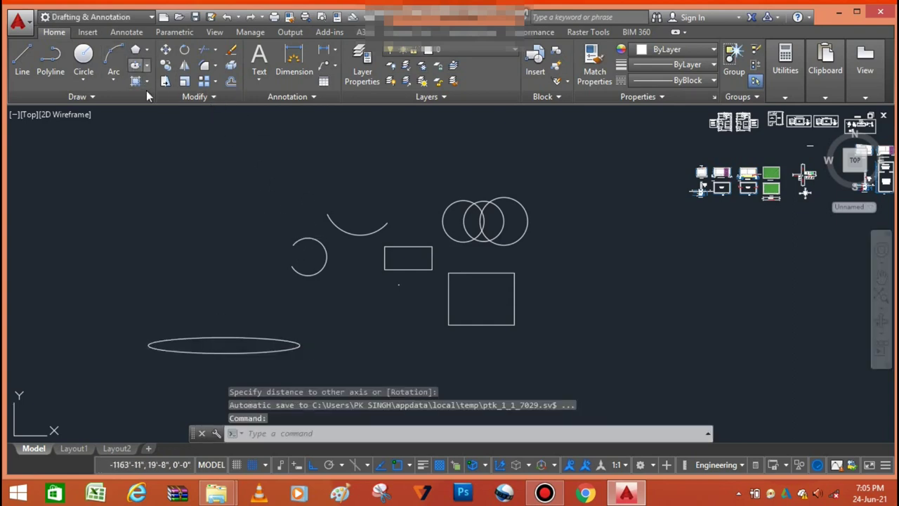
pyautogui.click(371, 377)
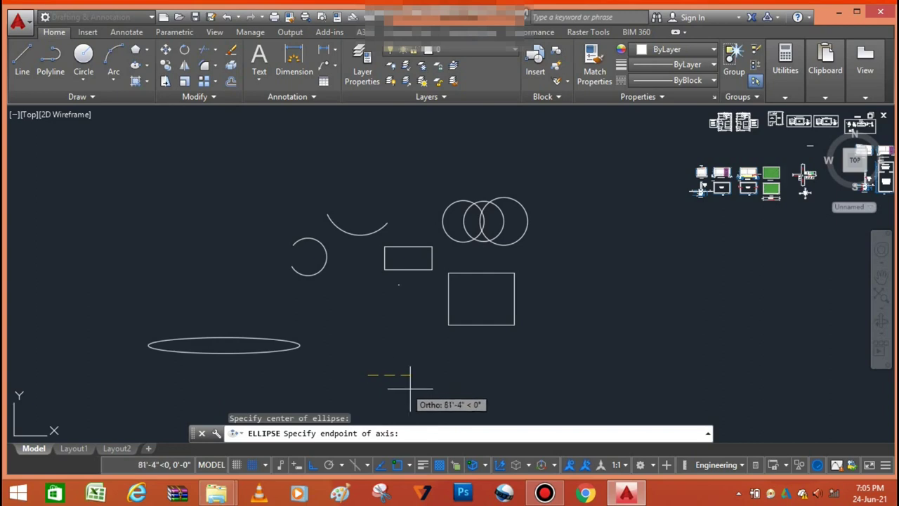
pyautogui.click(468, 386)
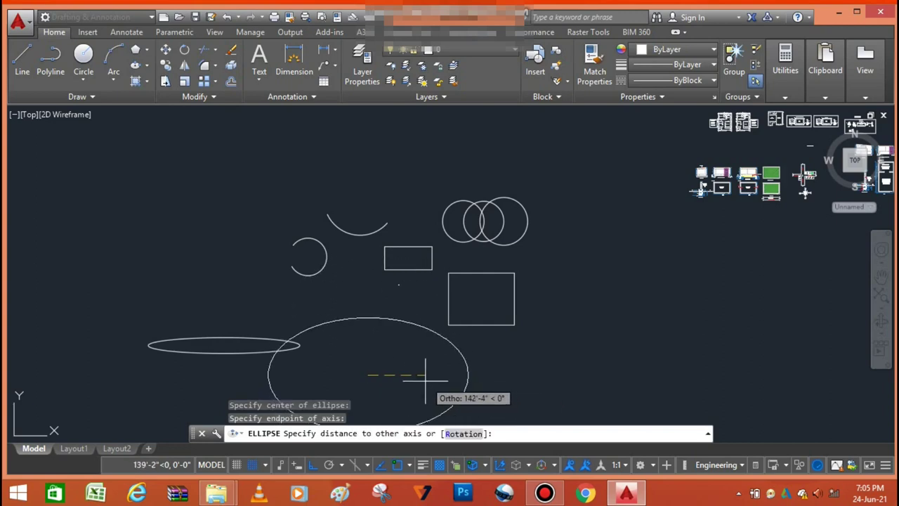
pyautogui.scroll(1, 435, 330)
pyautogui.scroll(2, 435, 291)
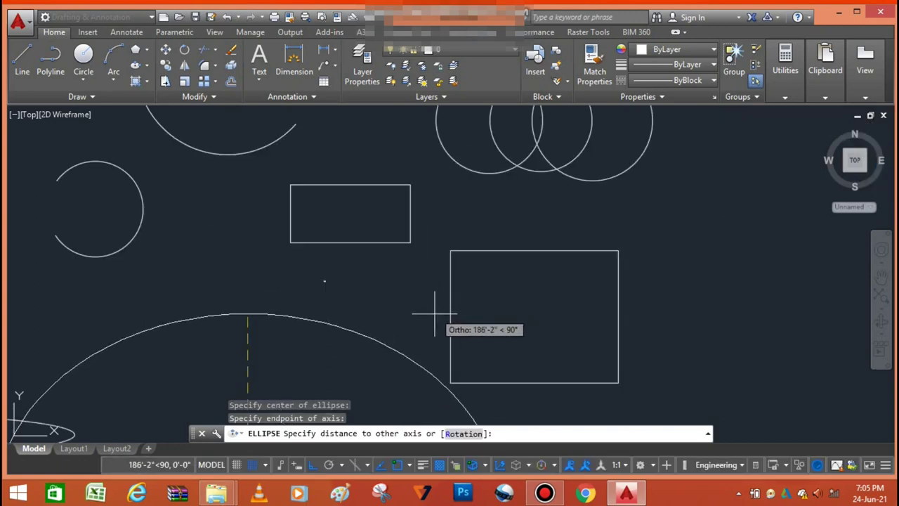
pyautogui.scroll(-2, 427, 311)
pyautogui.click(426, 337)
pyautogui.scroll(-3, 424, 341)
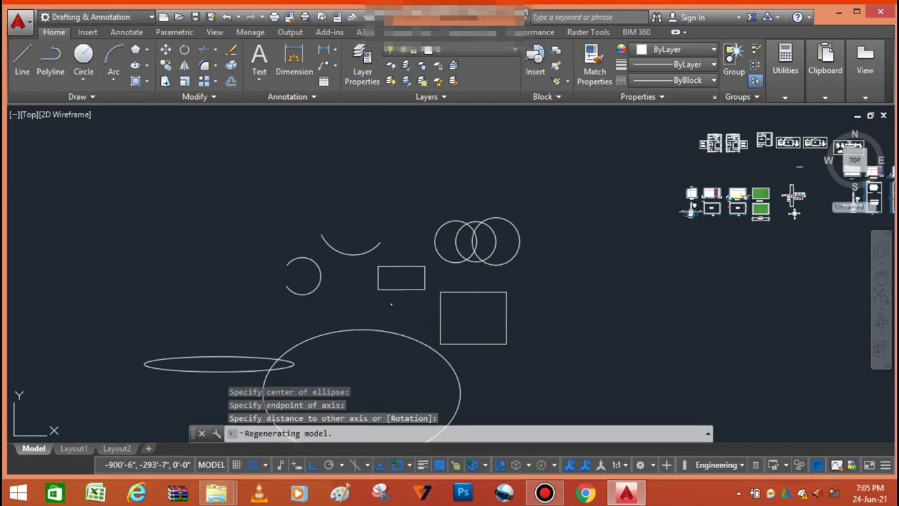
# Draw a tall, narrow ellipse with the Axis, End method in the empty space right of the circles and large rectangle.
pyautogui.scroll(3, 425, 291)
pyautogui.scroll(2, 413, 286)
pyautogui.scroll(-2, 422, 298)
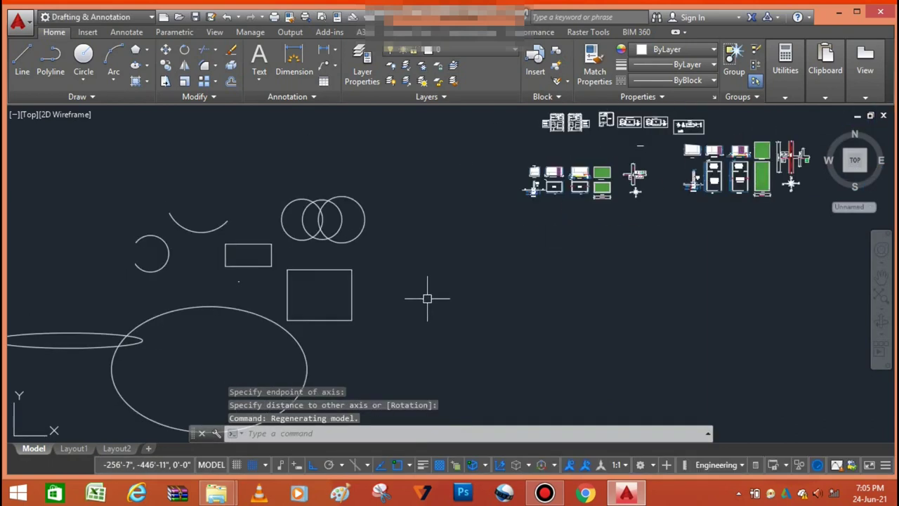
pyautogui.scroll(2, 425, 292)
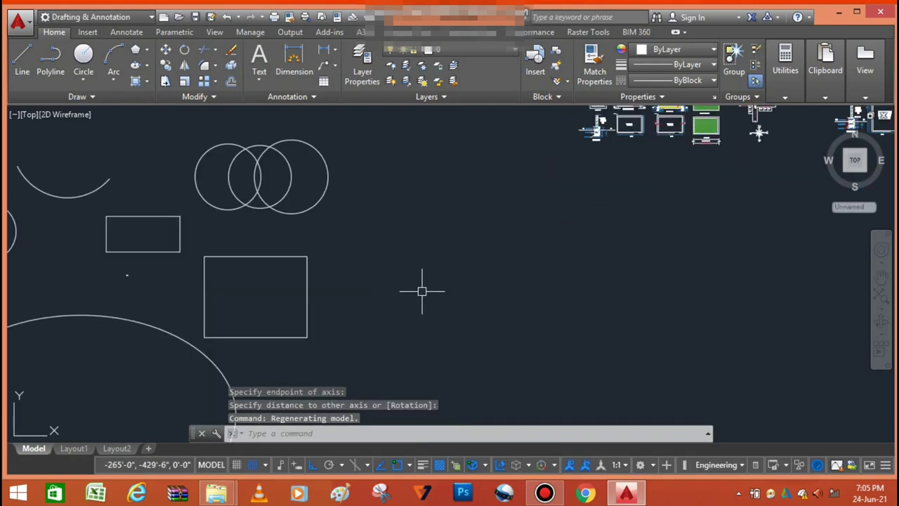
pyautogui.click(147, 66)
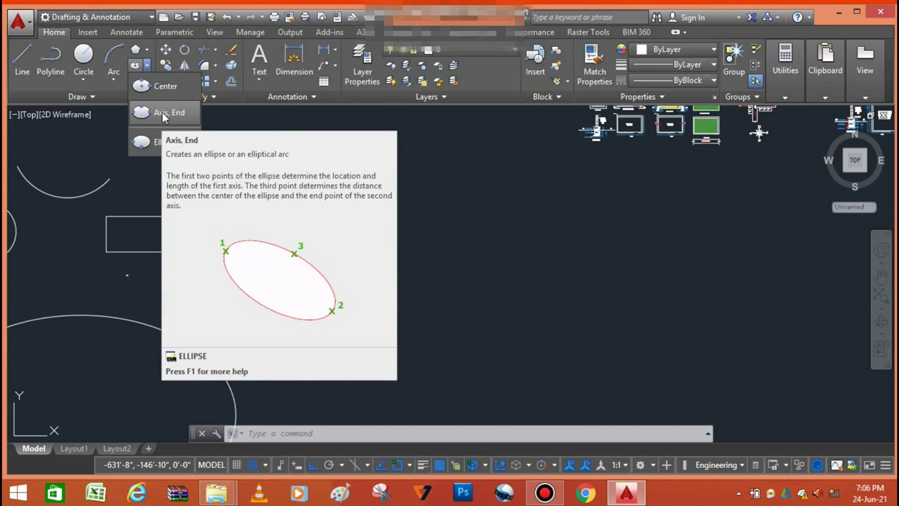
pyautogui.click(163, 116)
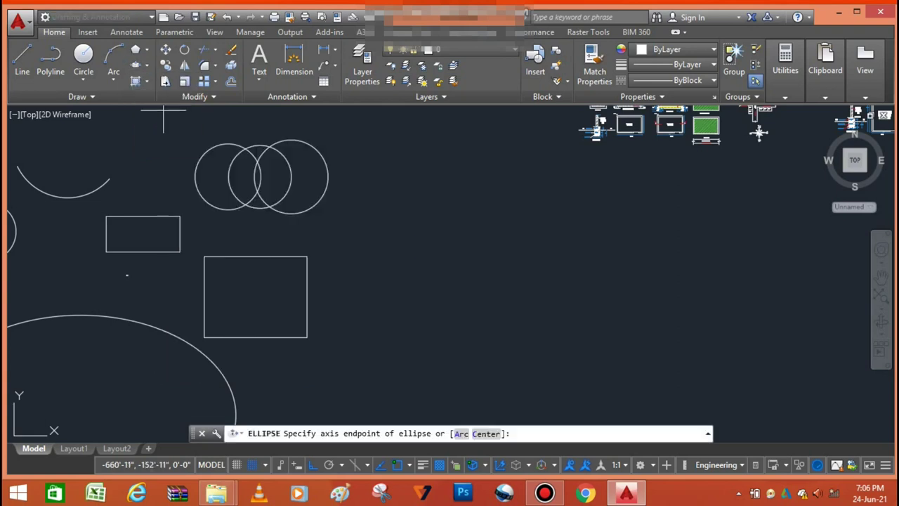
pyautogui.click(404, 228)
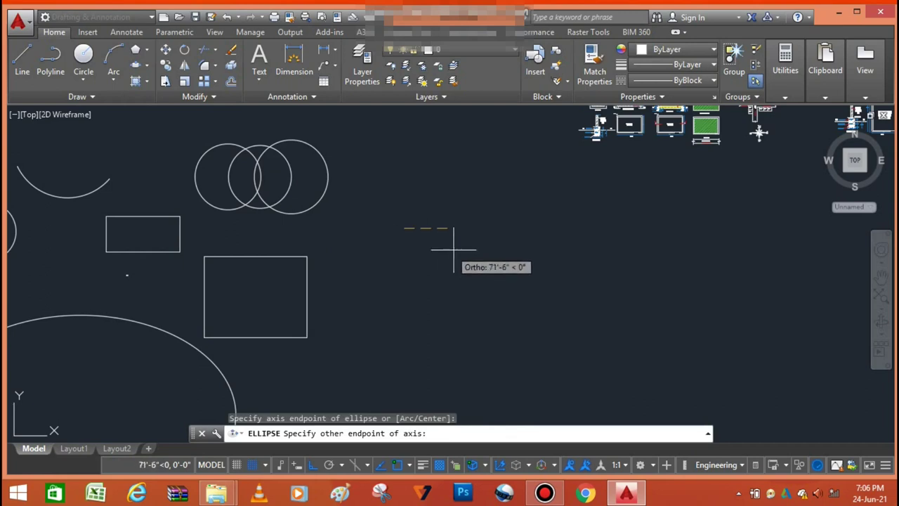
pyautogui.click(474, 236)
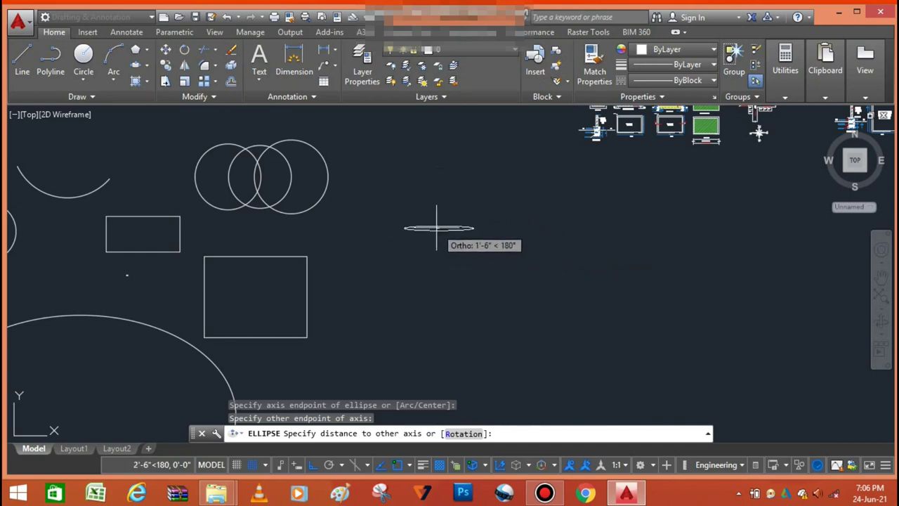
pyautogui.click(527, 272)
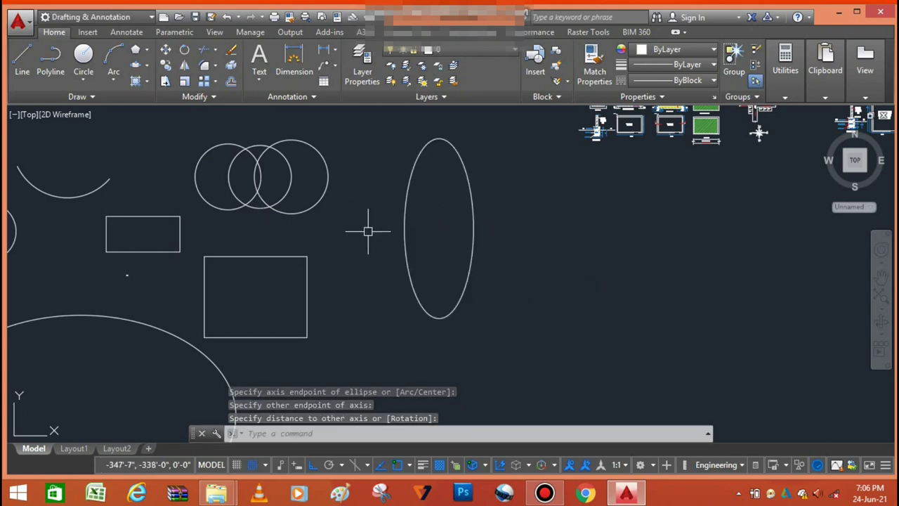
# Draw an upright arch-shaped elliptical arc right of the tall ellipse, turning Ortho off before setting its end angle.
pyautogui.click(147, 68)
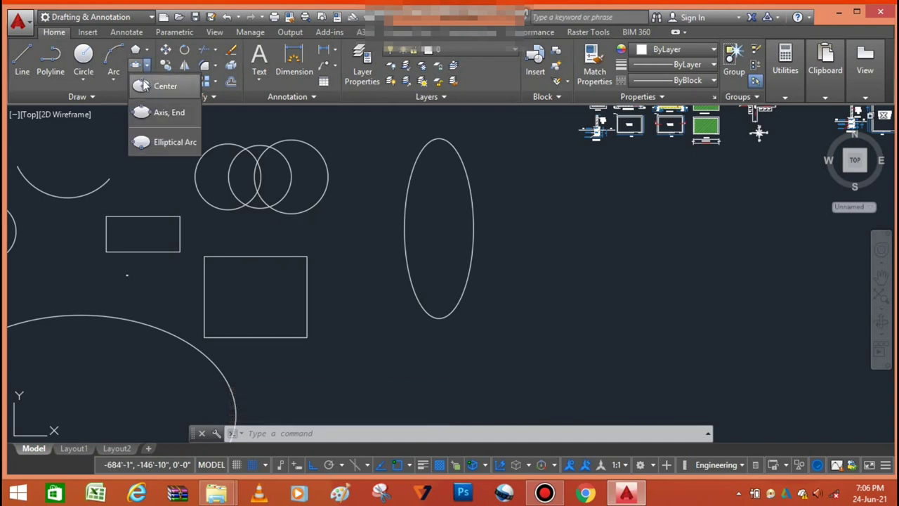
pyautogui.click(169, 142)
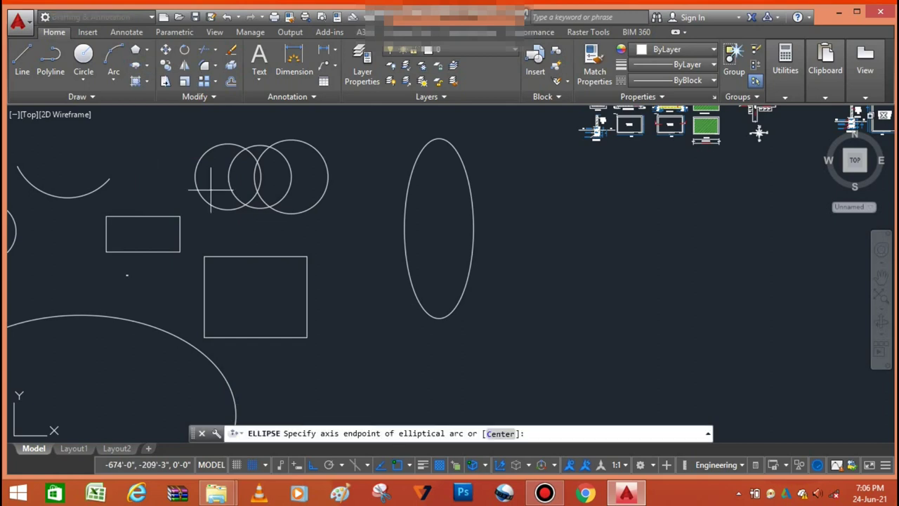
pyautogui.scroll(-5, 179, 251)
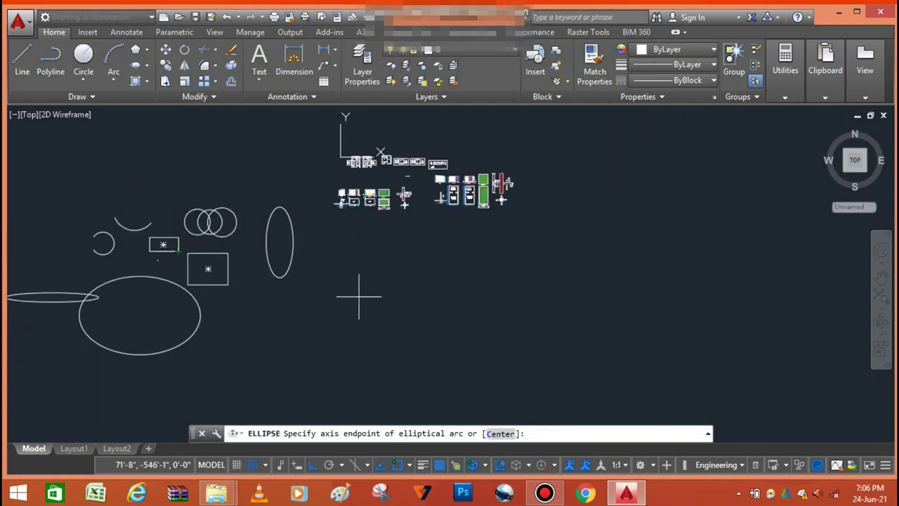
pyautogui.scroll(4, 353, 278)
pyautogui.click(336, 242)
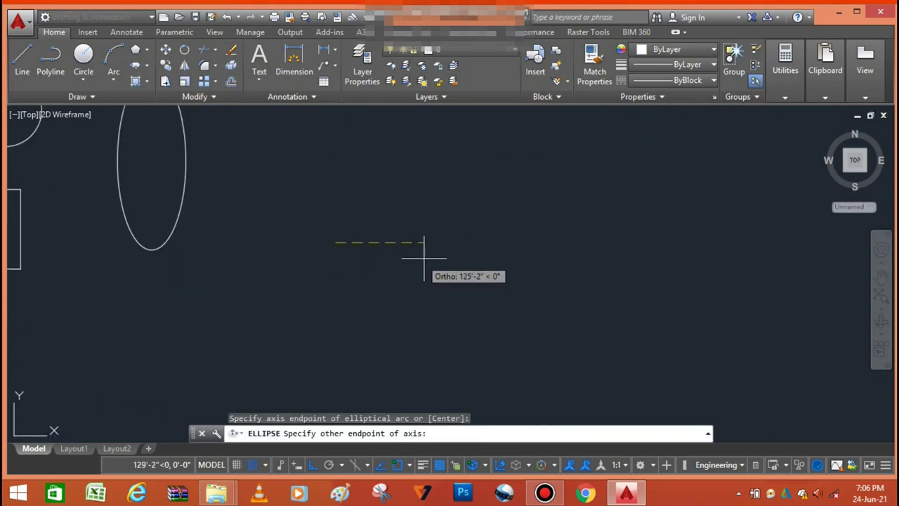
pyautogui.click(459, 242)
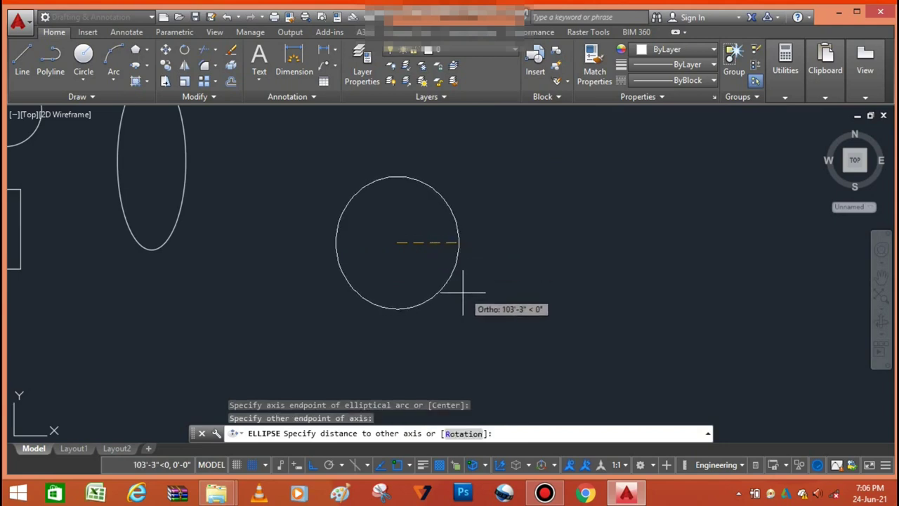
pyautogui.click(521, 242)
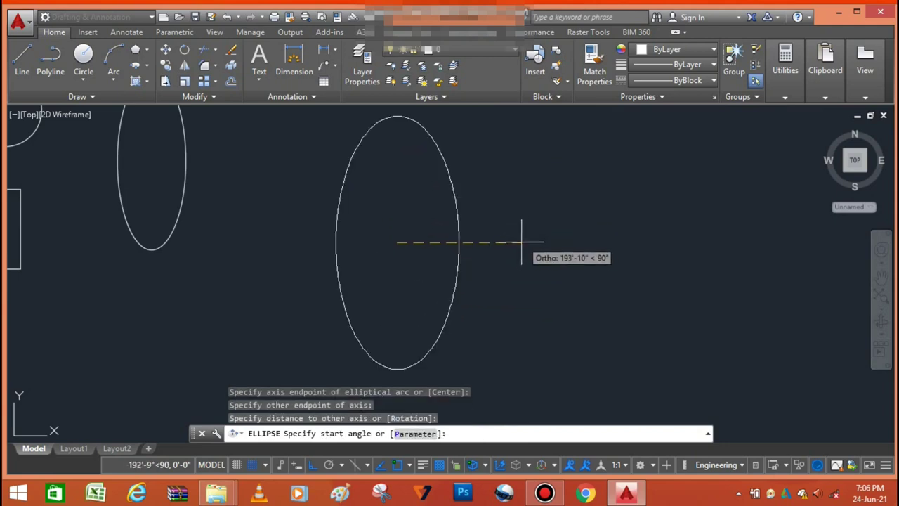
pyautogui.click(484, 269)
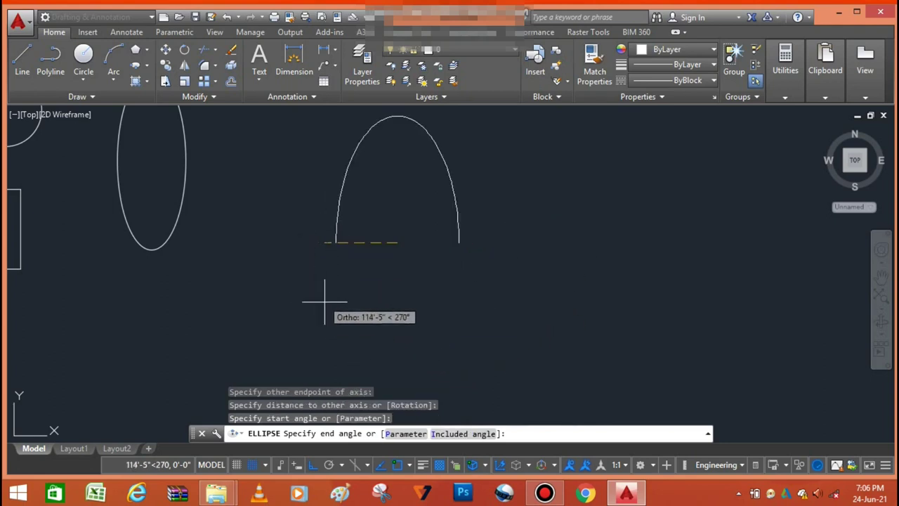
pyautogui.click(314, 466)
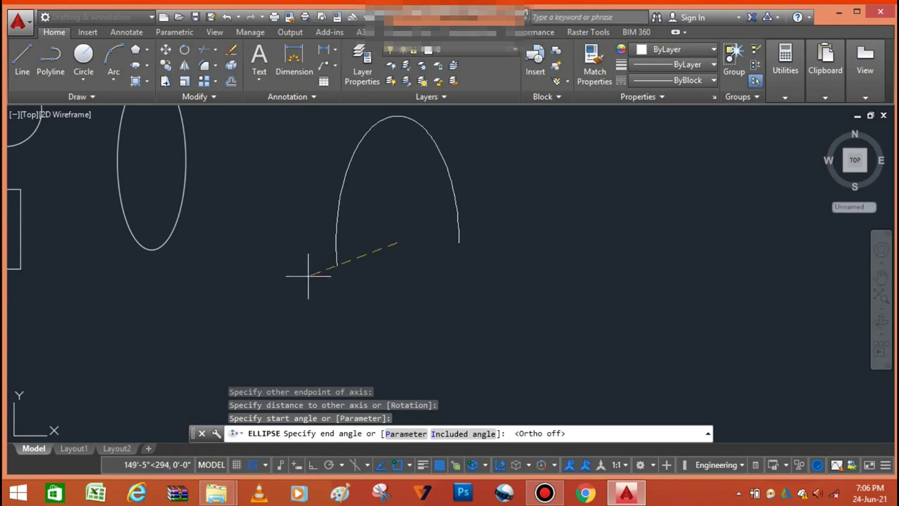
pyautogui.click(321, 226)
pyautogui.scroll(-3, 358, 248)
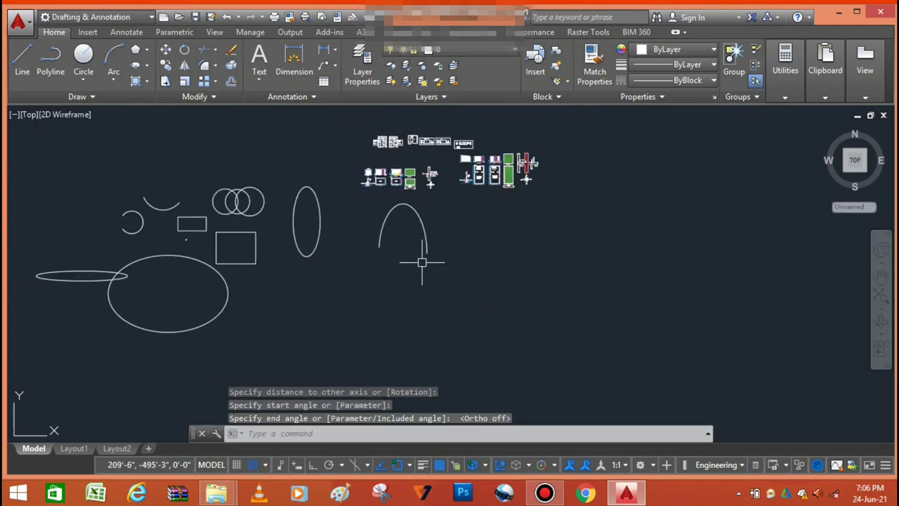
pyautogui.scroll(-2, 438, 226)
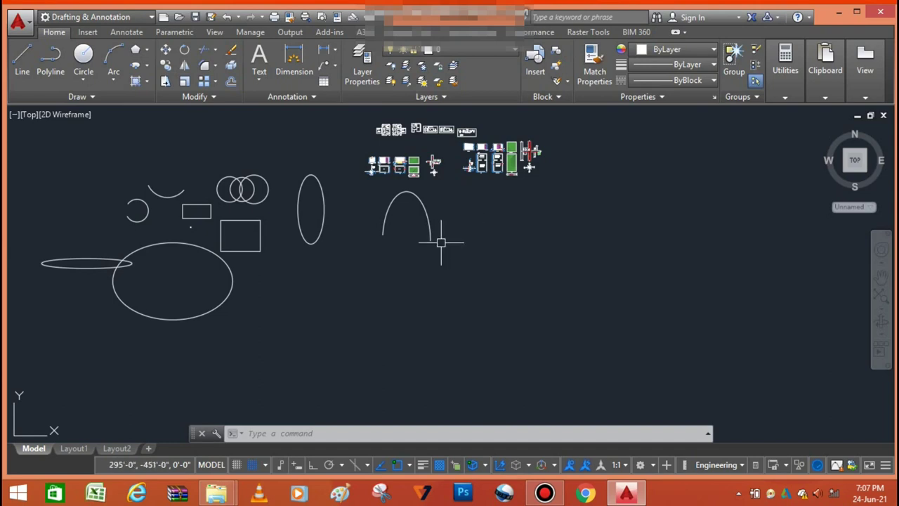
pyautogui.scroll(6, 419, 256)
pyautogui.scroll(-2, 412, 251)
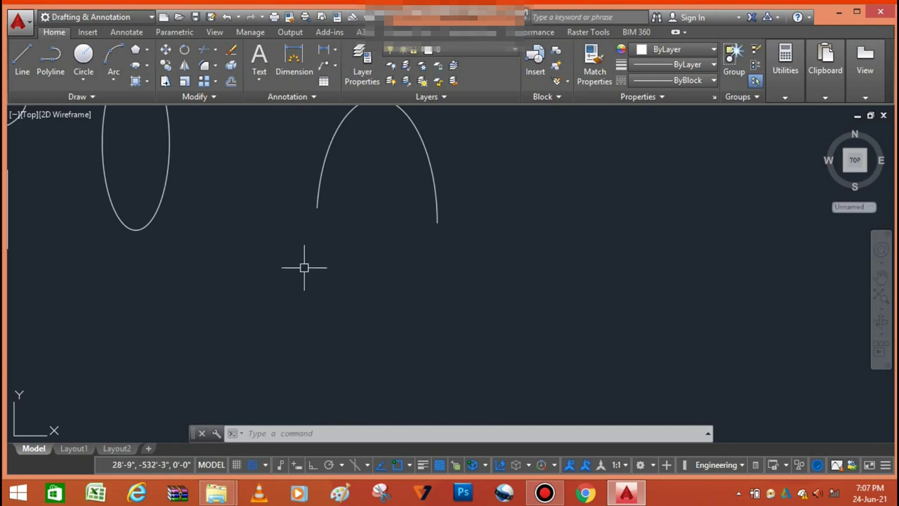
# Draw a large, wide rectangle by two opposite corners in the empty space below the elliptical arc.
pyautogui.scroll(-4, 407, 218)
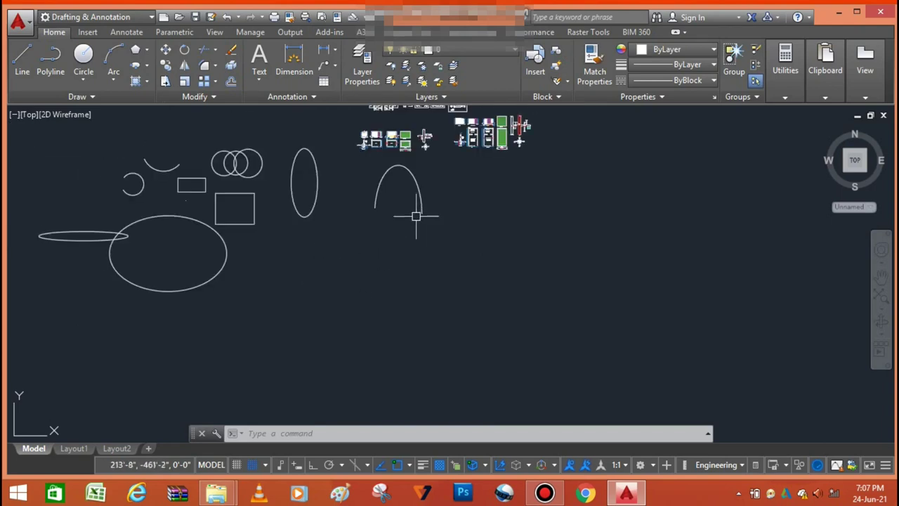
pyautogui.click(147, 49)
pyautogui.click(162, 71)
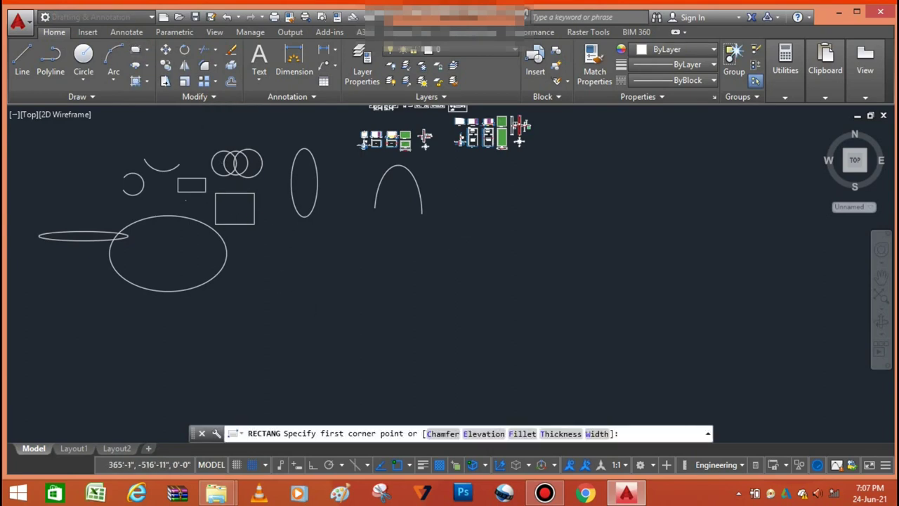
pyautogui.scroll(-5, 435, 260)
pyautogui.click(308, 185)
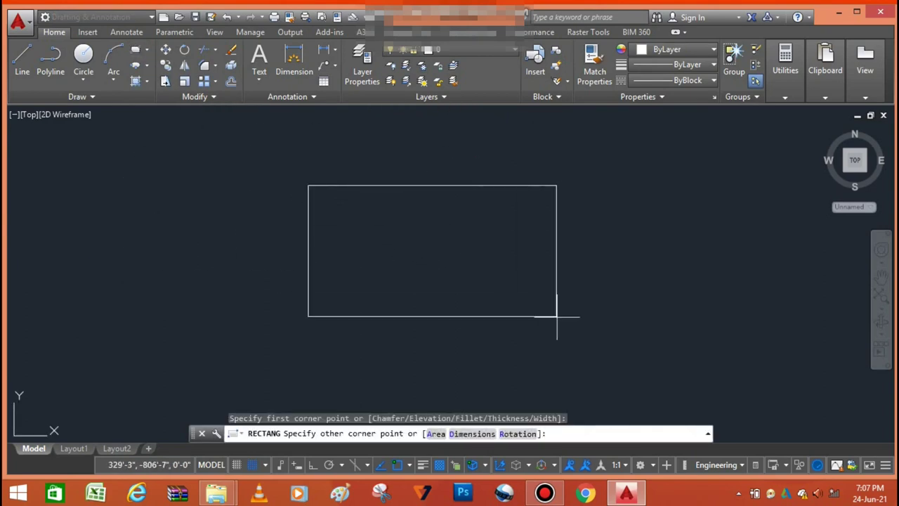
pyautogui.click(627, 318)
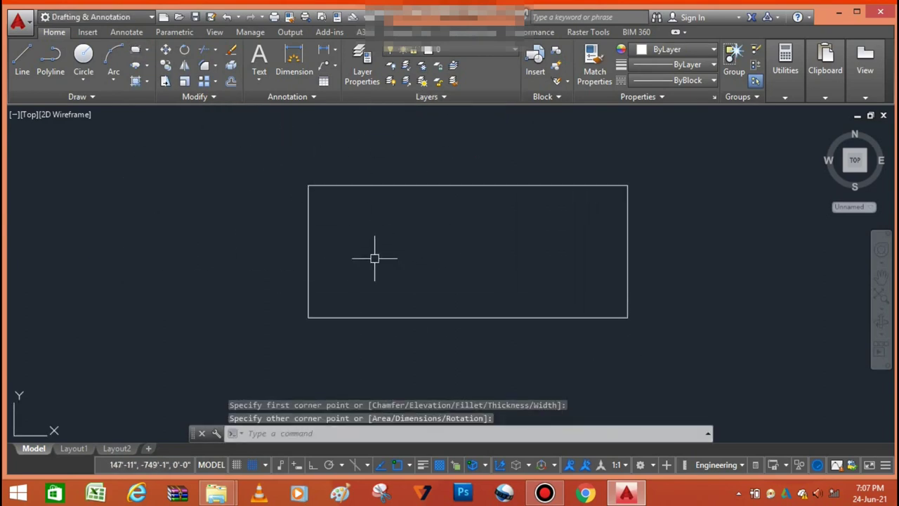
# Draw a second rectangle just inside the large one, leaving a narrow, even border between them.
pyautogui.press('Return')
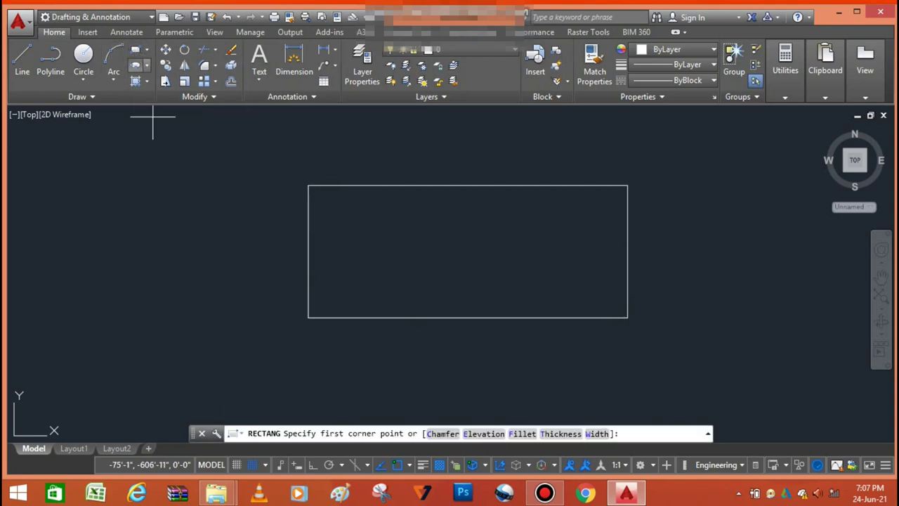
pyautogui.click(322, 199)
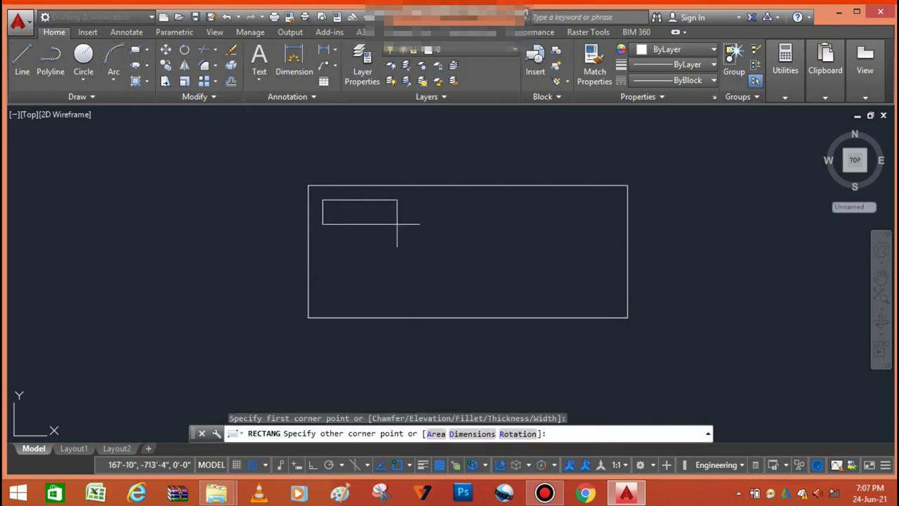
pyautogui.click(615, 305)
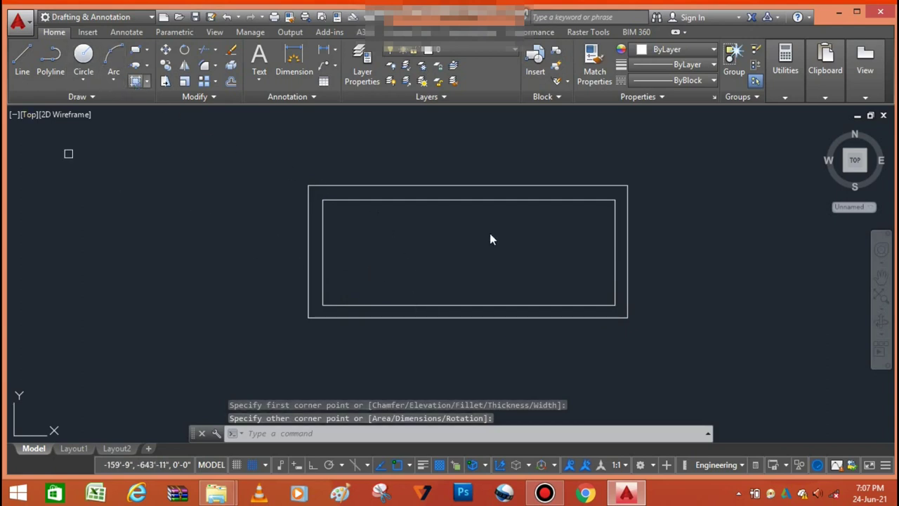
# Hatch the inner rectangle with the ANSI32 pattern by picking an internal point.
pyautogui.write('h')
pyautogui.press('Return')
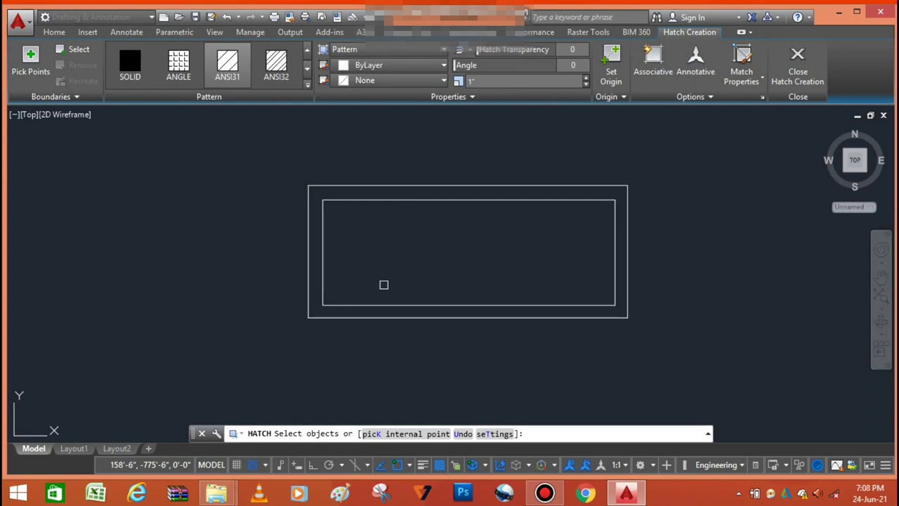
pyautogui.click(307, 84)
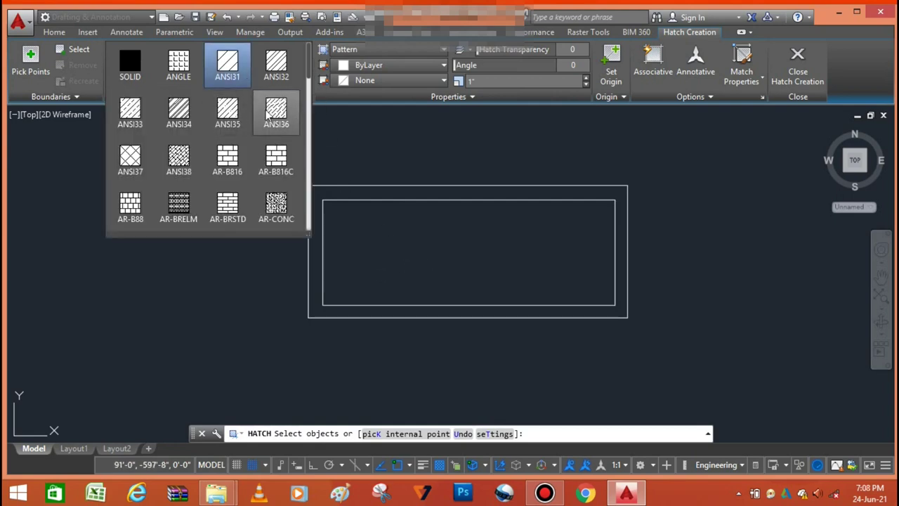
pyautogui.click(276, 77)
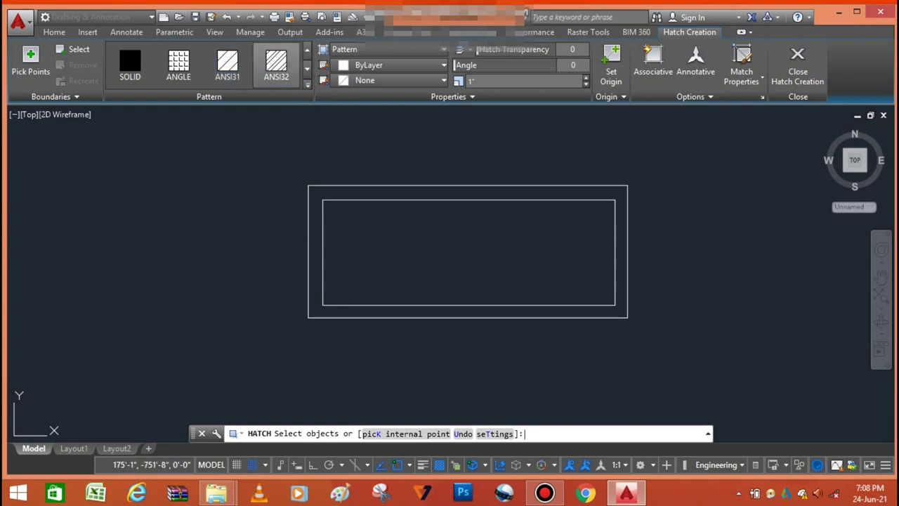
pyautogui.press('Escape')
pyautogui.press('Return')
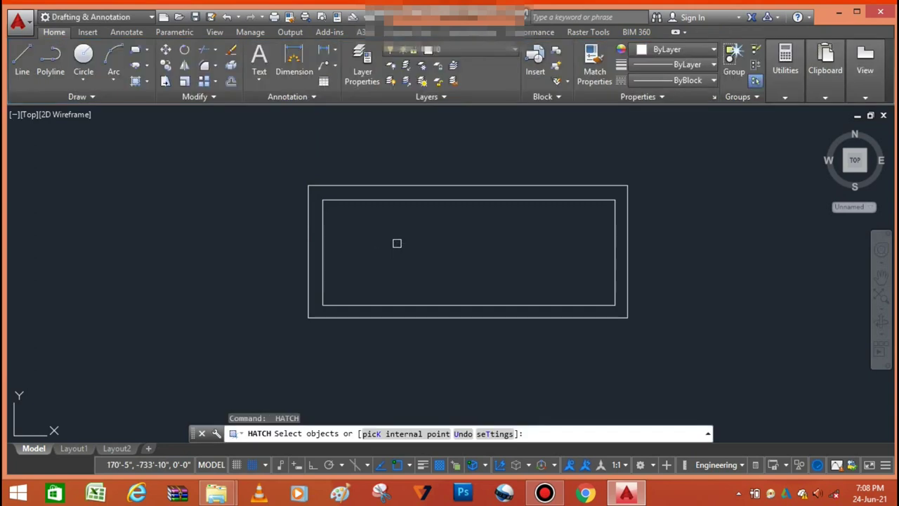
pyautogui.click(405, 252)
pyautogui.click(405, 254)
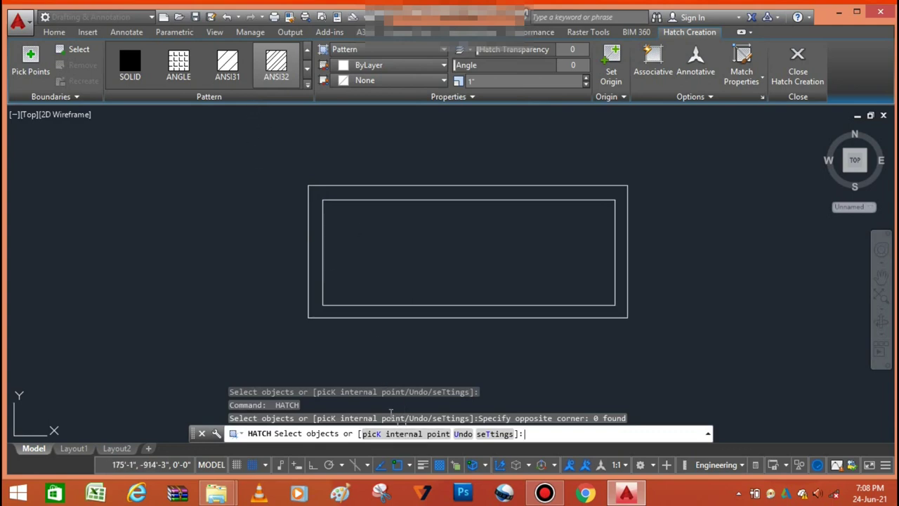
pyautogui.write('K')
pyautogui.press('Return')
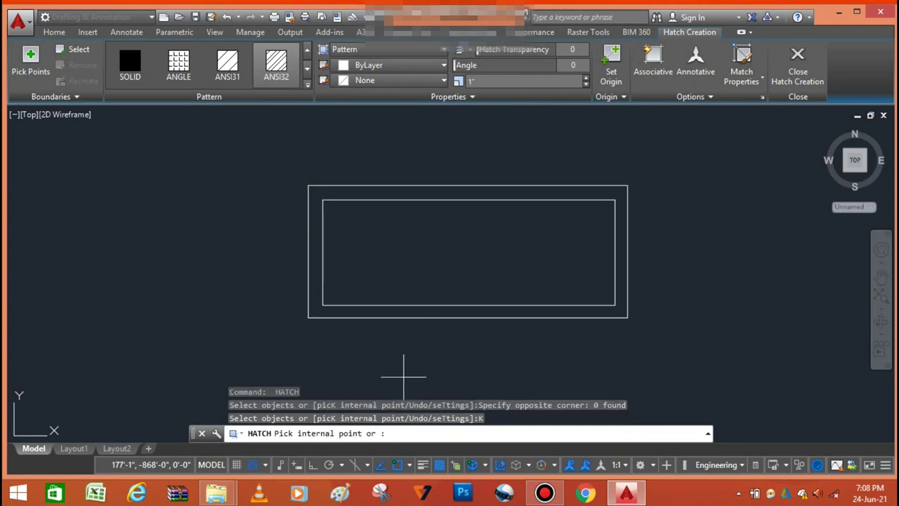
pyautogui.click(511, 250)
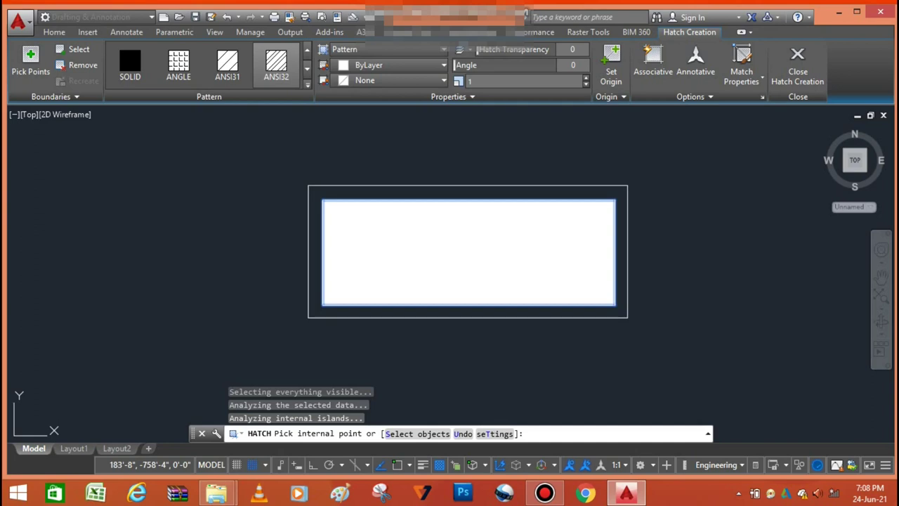
pyautogui.press('Escape')
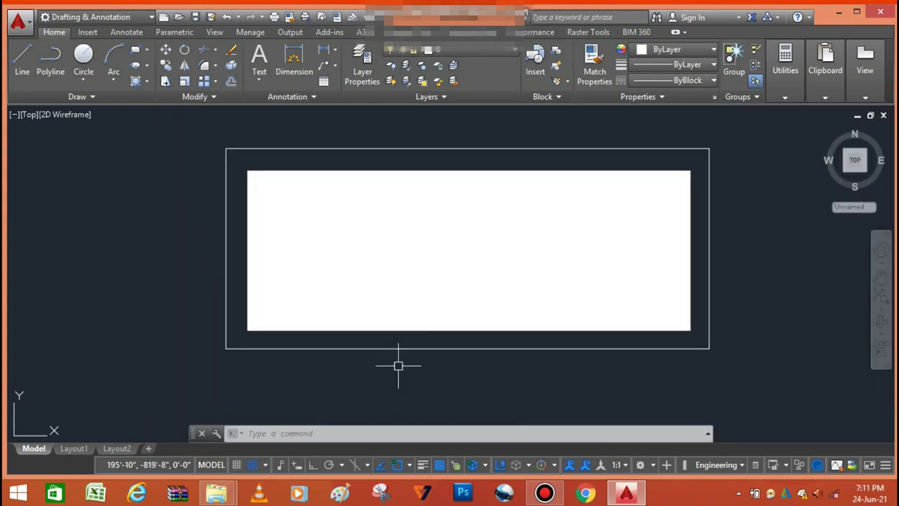
# Set the scale of the inner rectangle's ANSI32 hatch to 100 and deselect it.
pyautogui.scroll(2, 450, 260)
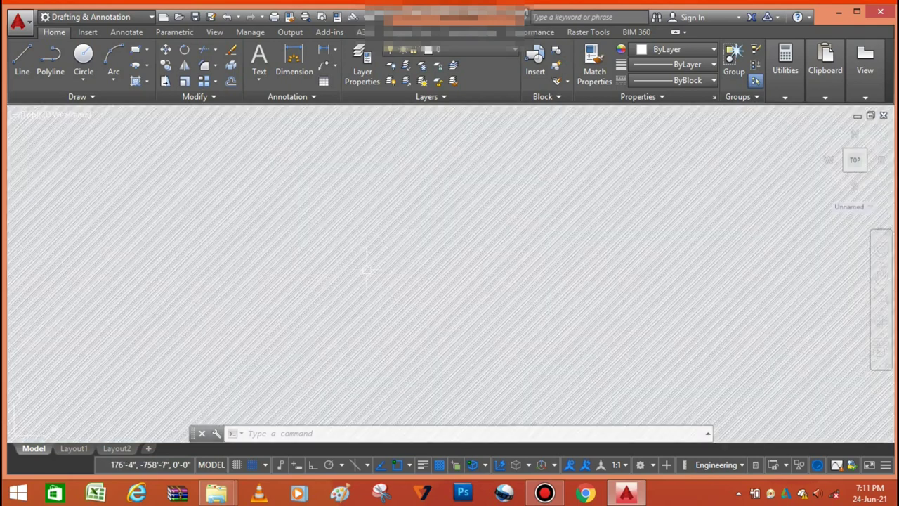
pyautogui.scroll(8, 368, 265)
pyautogui.scroll(-12, 368, 265)
pyautogui.scroll(-3, 368, 265)
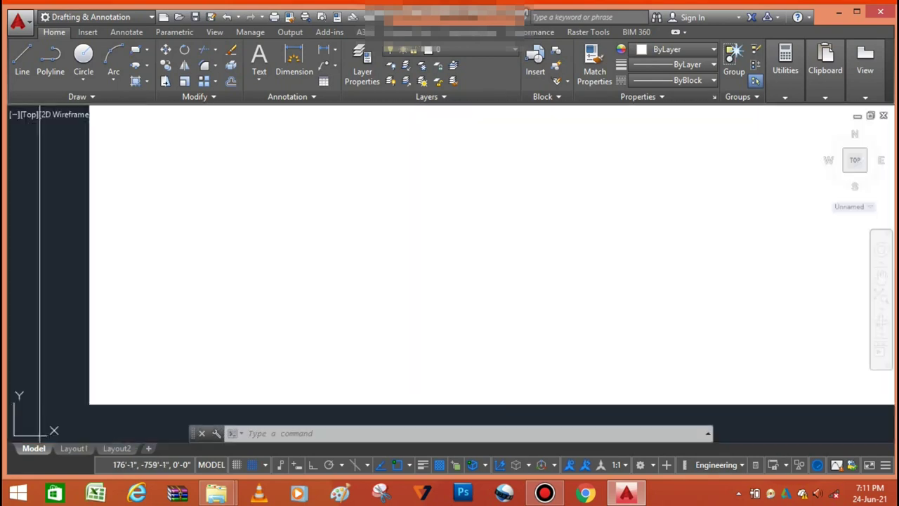
pyautogui.scroll(4, 349, 275)
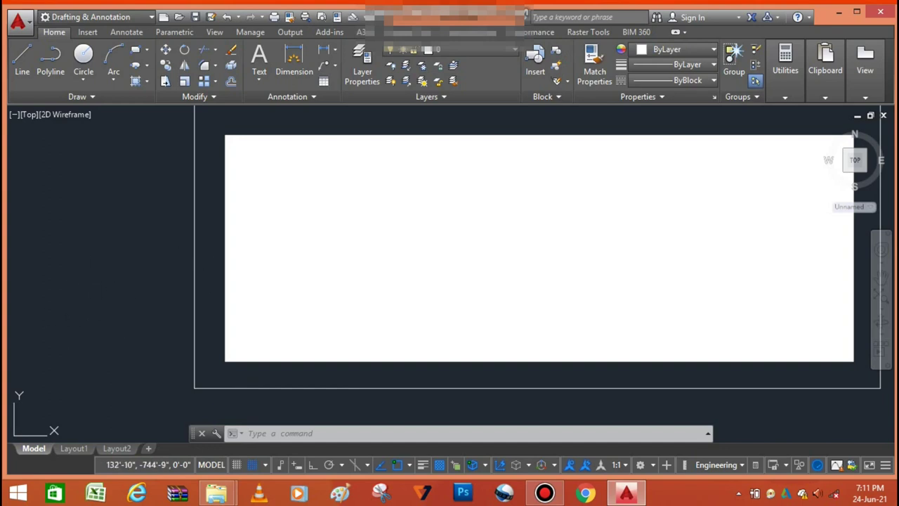
pyautogui.click(313, 242)
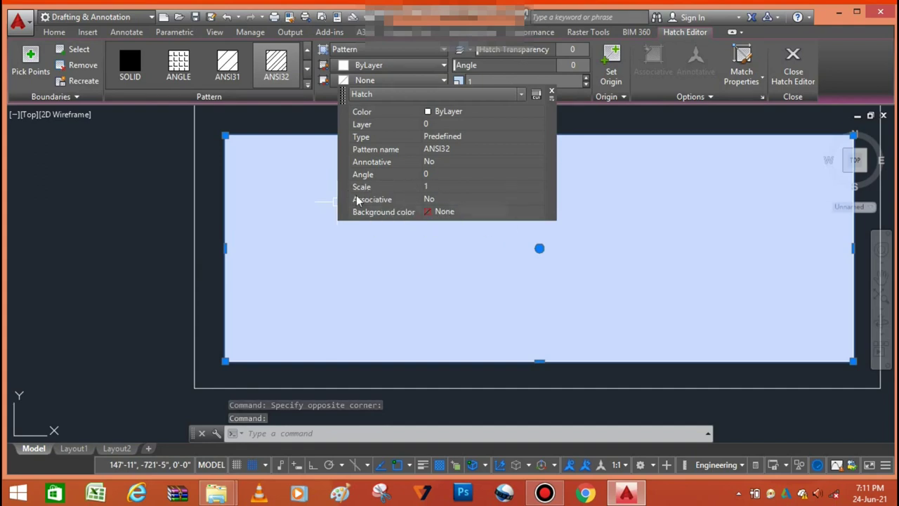
pyautogui.click(439, 188)
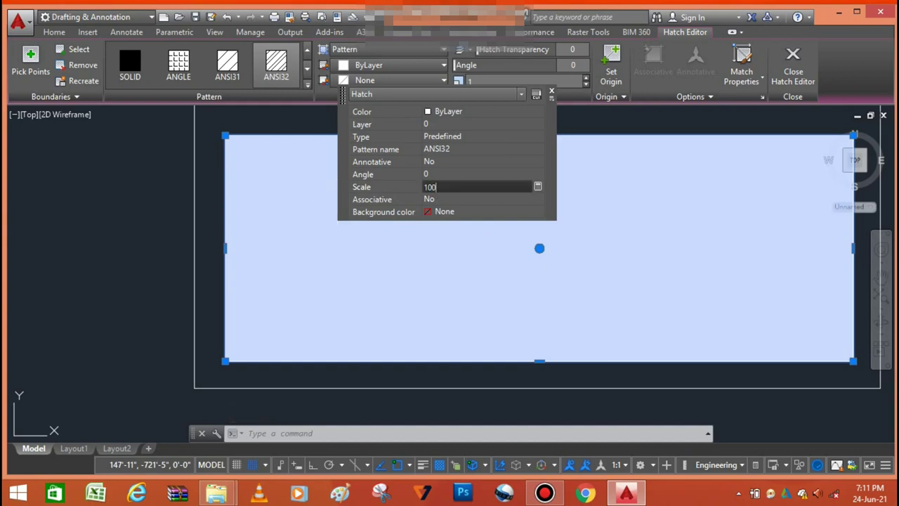
pyautogui.press('Return')
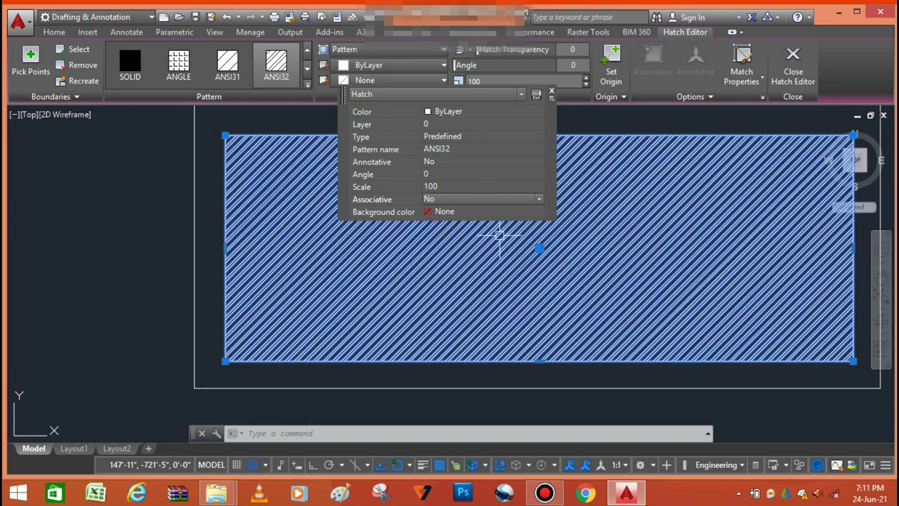
pyautogui.press('Escape')
# Hatch the border between the inner and outer rectangles with the BRICK pattern.
pyautogui.scroll(-2, 544, 227)
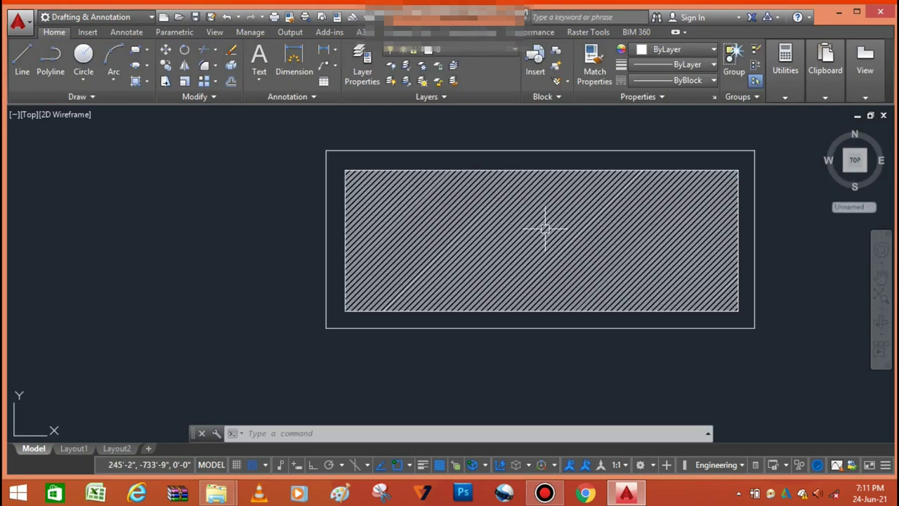
pyautogui.scroll(3, 550, 251)
pyautogui.scroll(-3, 550, 251)
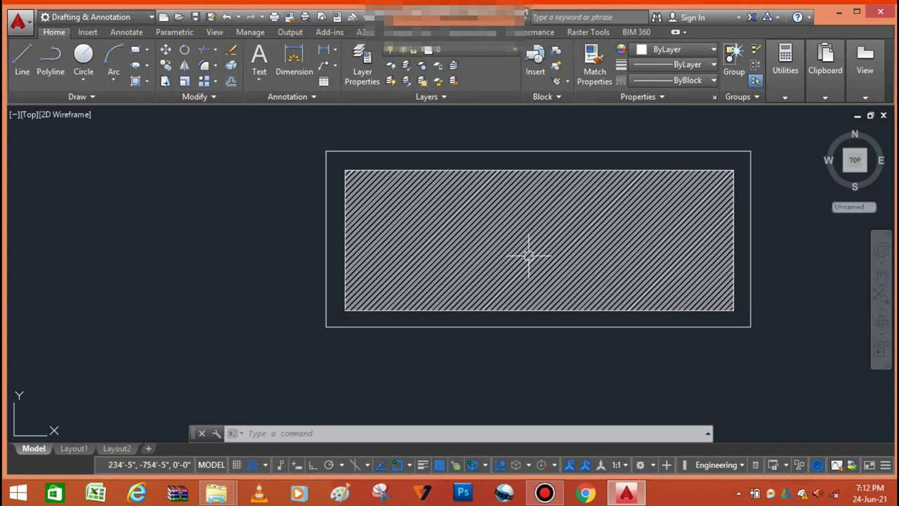
pyautogui.scroll(2, 528, 256)
pyautogui.scroll(-2, 512, 267)
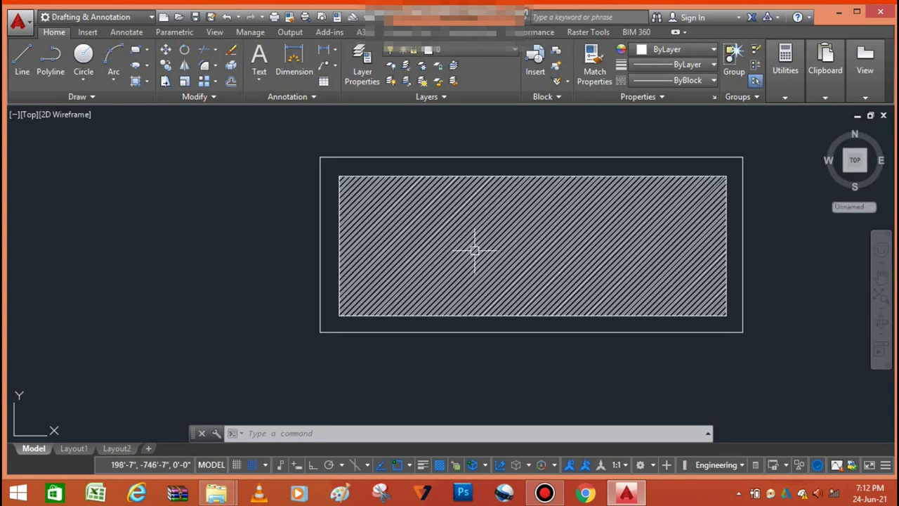
pyautogui.write('hat')
pyautogui.press('Return')
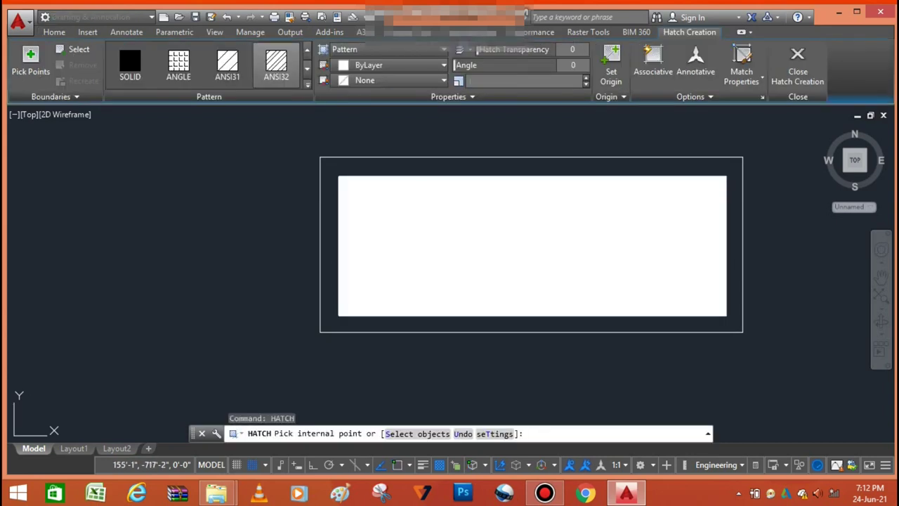
pyautogui.click(307, 85)
pyautogui.scroll(-4, 275, 166)
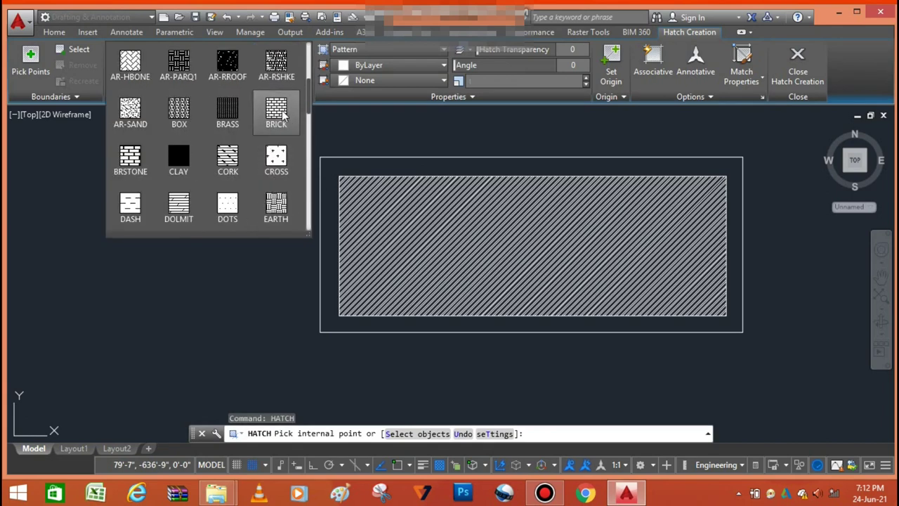
pyautogui.click(279, 116)
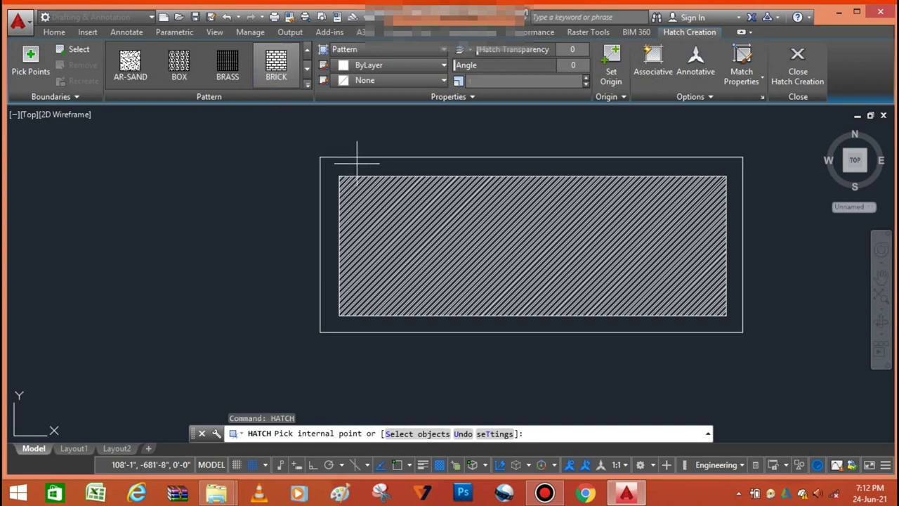
pyautogui.click(358, 163)
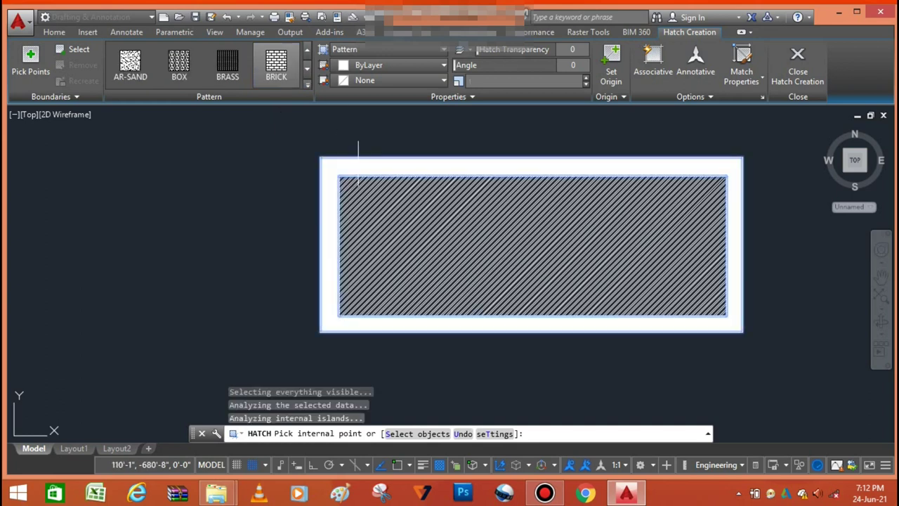
pyautogui.press('Return')
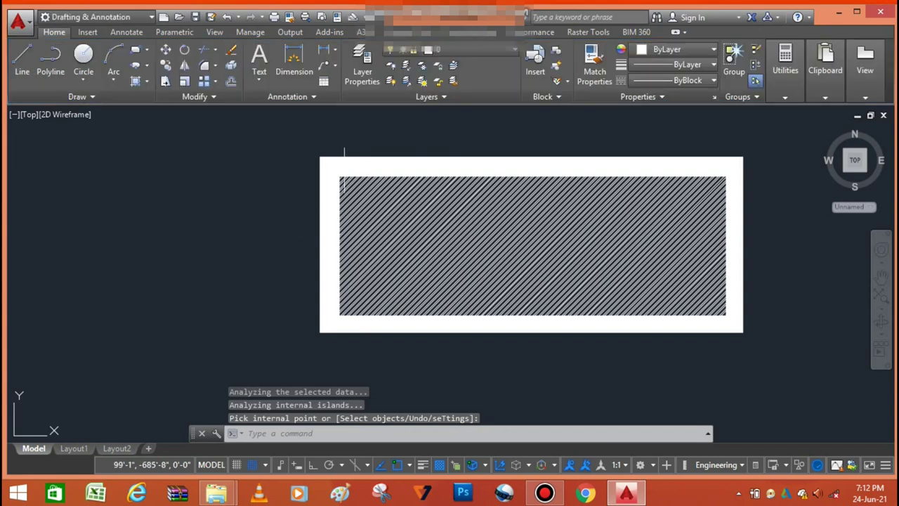
# Try a scale of 100 on the border's BRICK hatch and change it to 200.
pyautogui.click(364, 166)
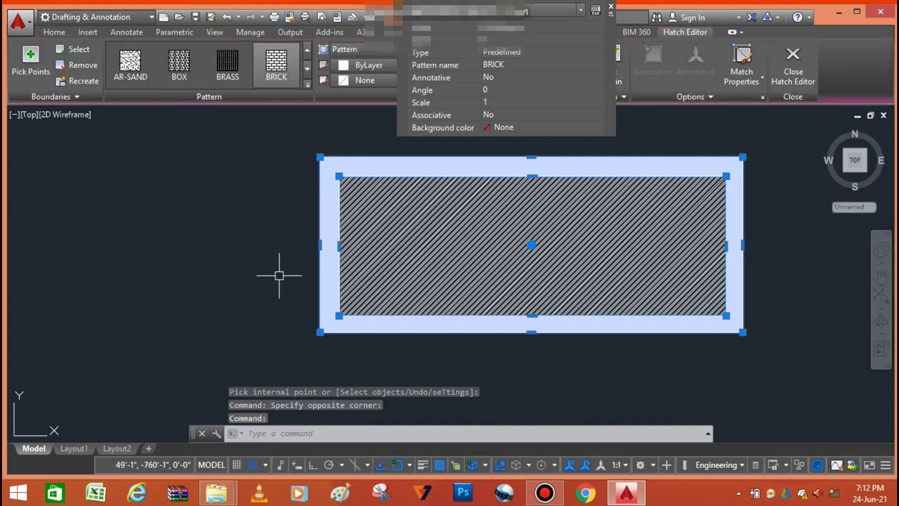
pyautogui.click(502, 102)
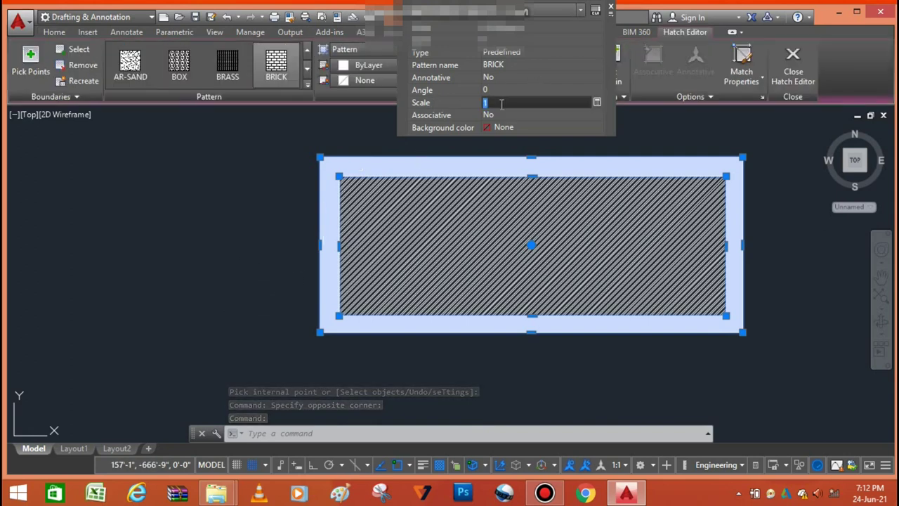
pyautogui.write('100')
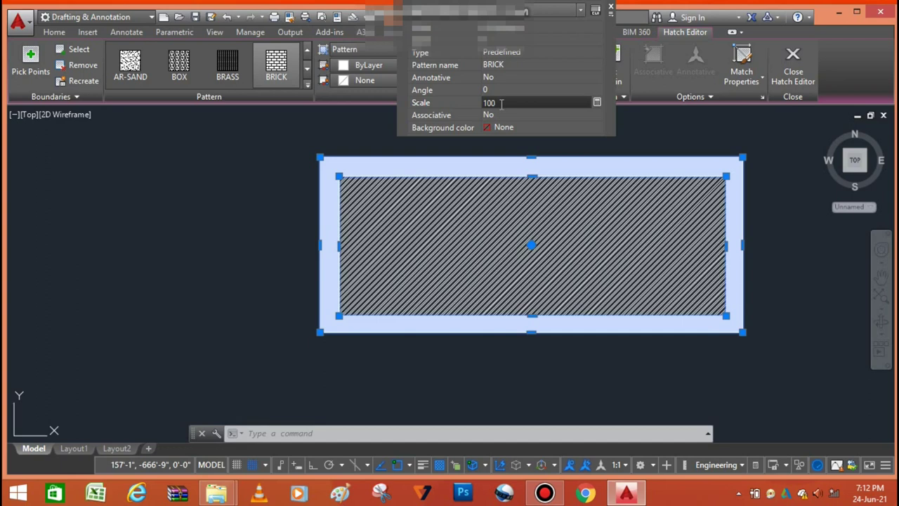
pyautogui.press('Tab')
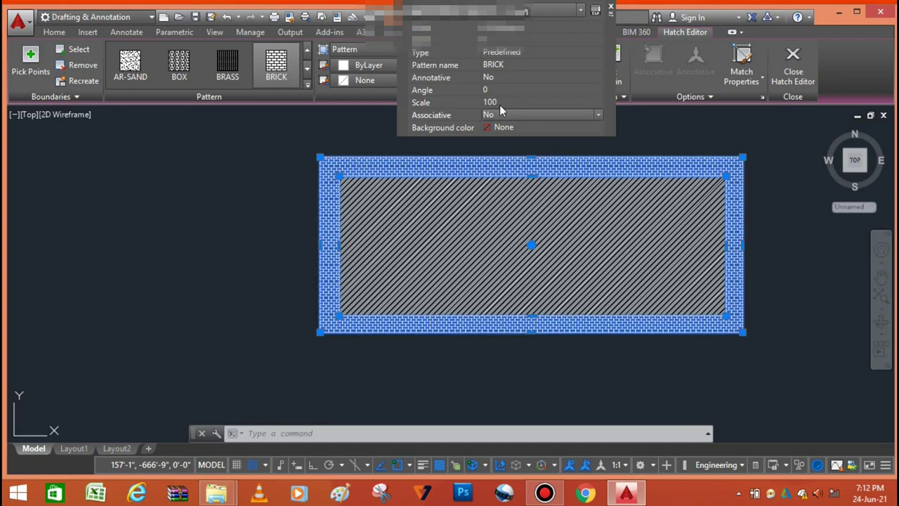
pyautogui.click(521, 102)
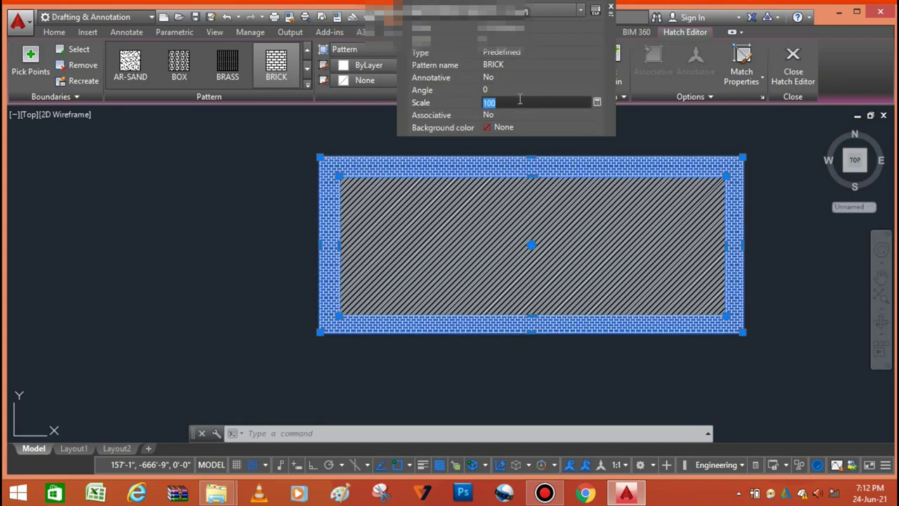
pyautogui.write('20')
pyautogui.press('Return')
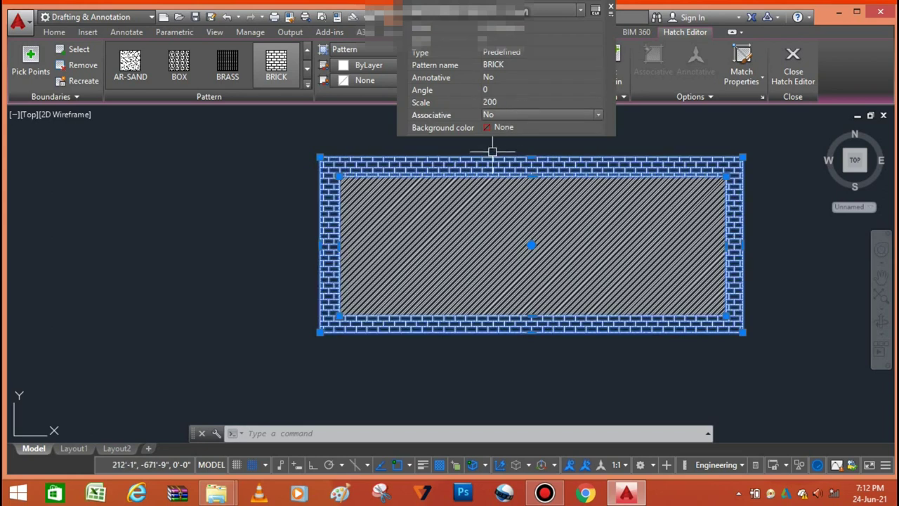
# Deselect the border hatch and examine the BRICK and ANSI32 patterns in the hatched rectangles.
pyautogui.press('Escape')
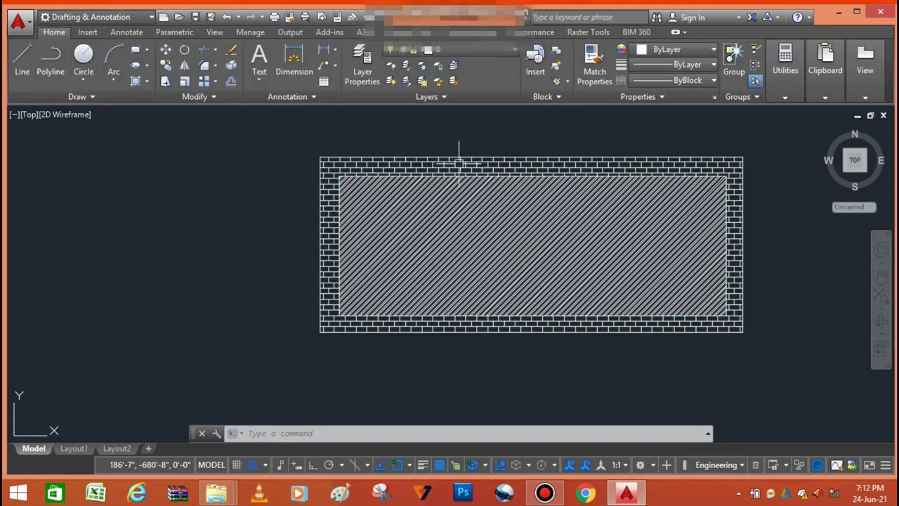
pyautogui.scroll(2, 456, 165)
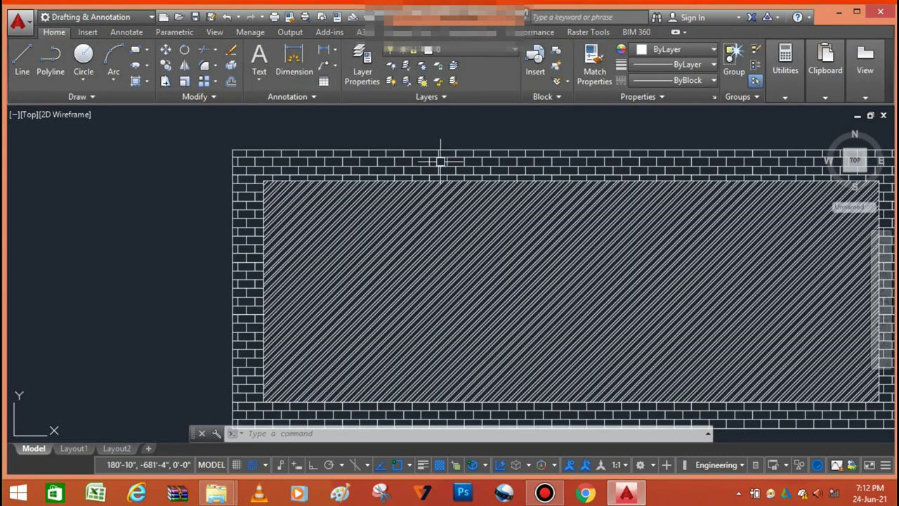
pyautogui.scroll(-1, 422, 155)
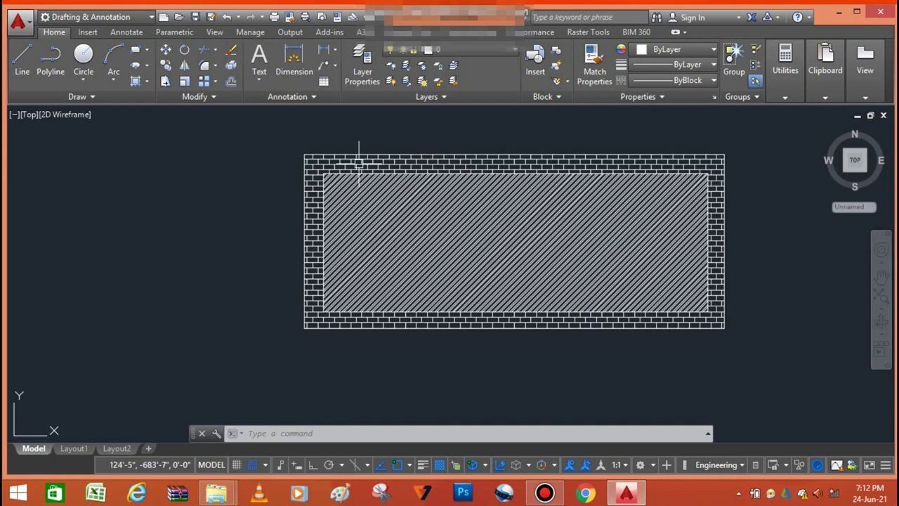
pyautogui.scroll(1, 368, 161)
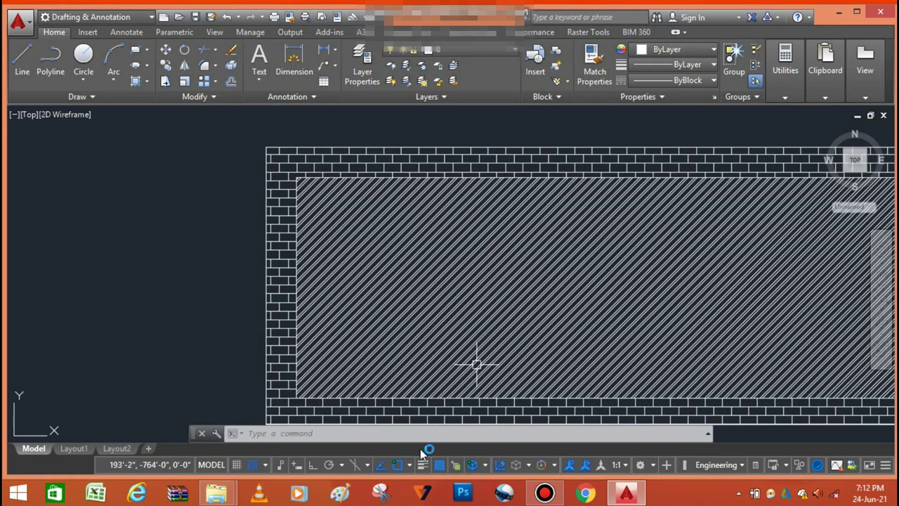
pyautogui.scroll(-1, 543, 276)
pyautogui.scroll(1, 639, 269)
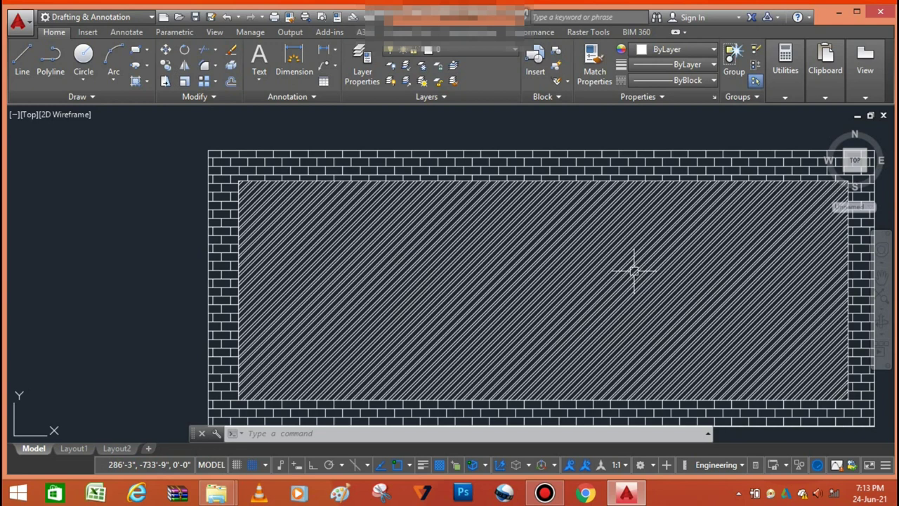
pyautogui.scroll(-4, 551, 265)
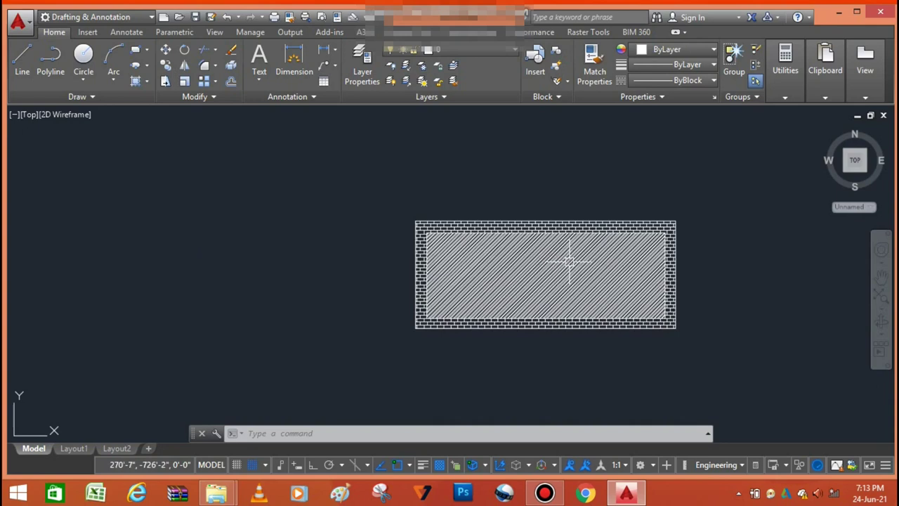
pyautogui.scroll(2, 641, 271)
pyautogui.scroll(-4, 692, 251)
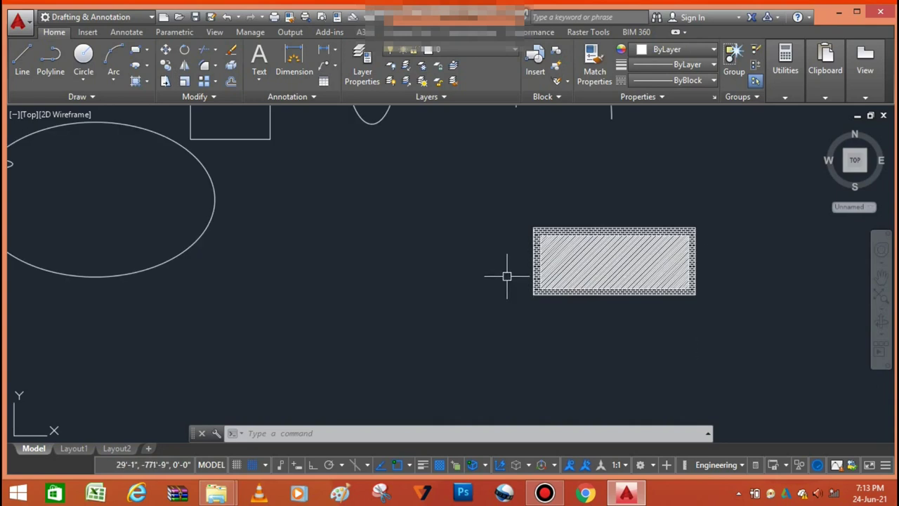
pyautogui.scroll(4, 506, 276)
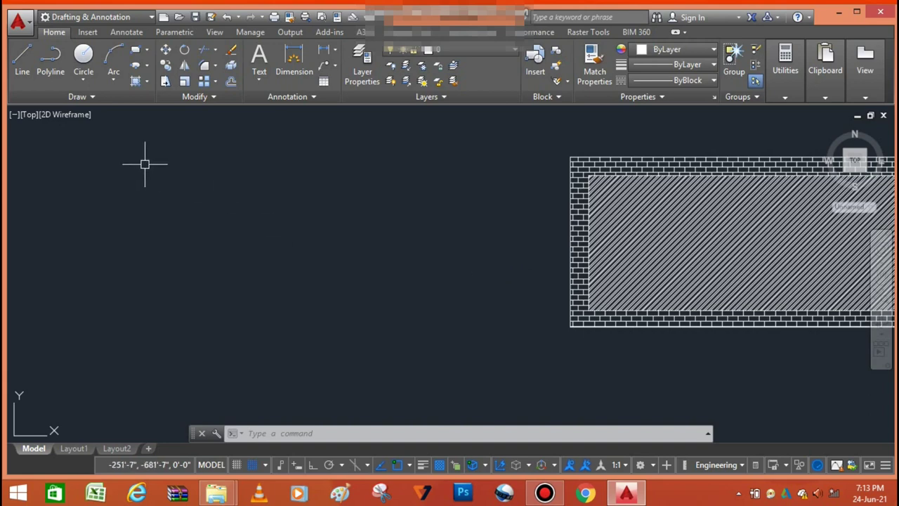
pyautogui.click(85, 95)
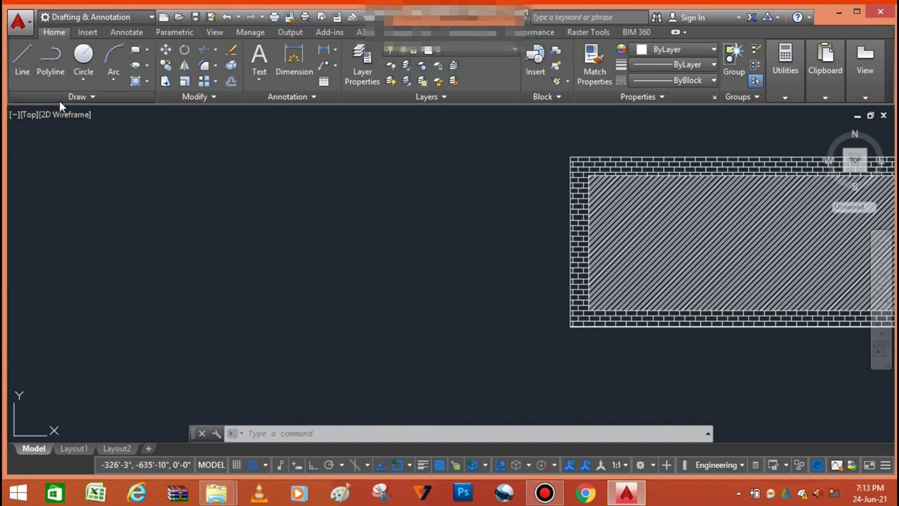
pyautogui.click(59, 99)
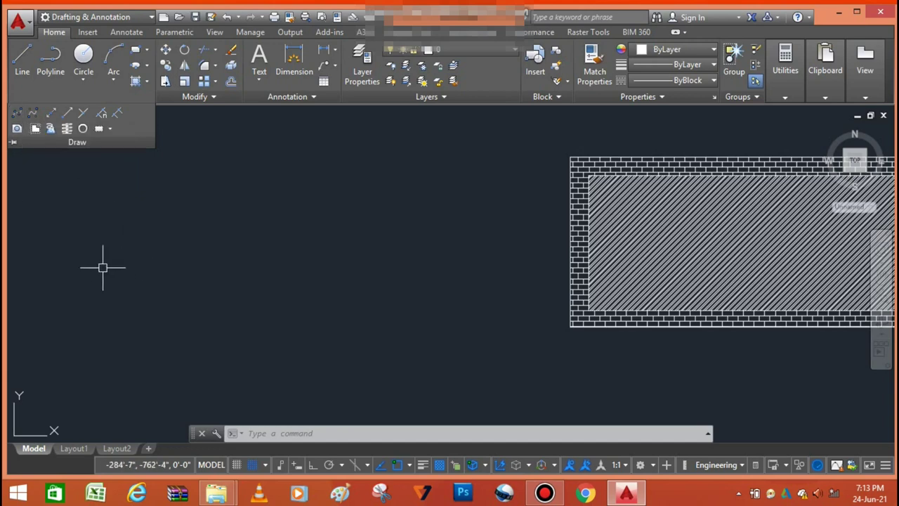
pyautogui.click(32, 97)
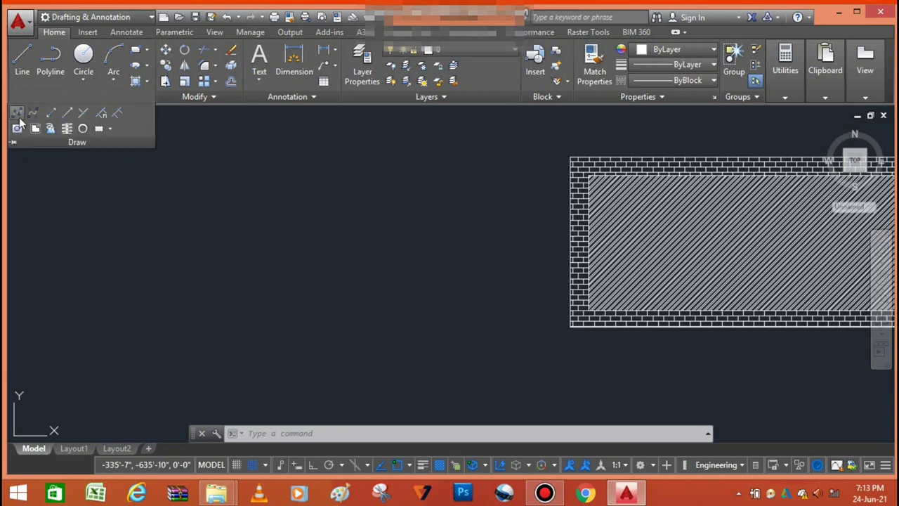
pyautogui.click(21, 121)
pyautogui.scroll(-3, 422, 173)
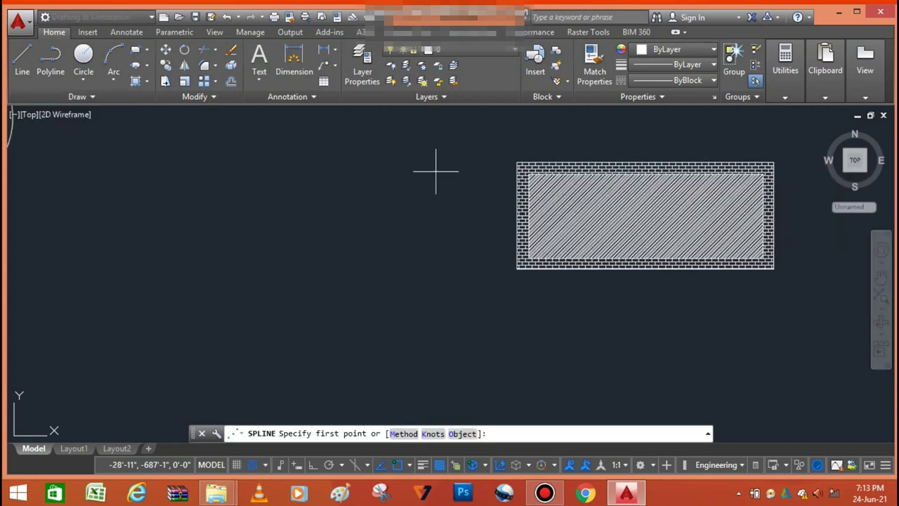
pyautogui.scroll(2, 316, 246)
pyautogui.scroll(-2, 369, 204)
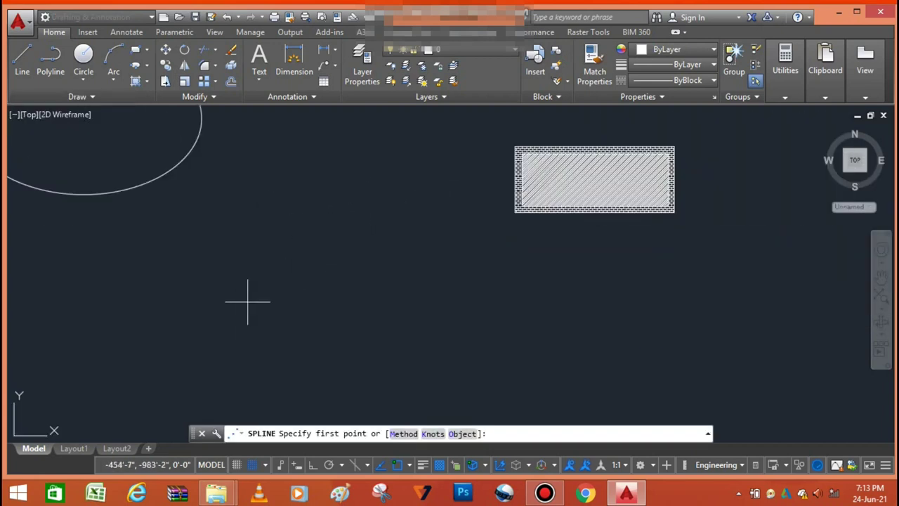
pyautogui.click(246, 323)
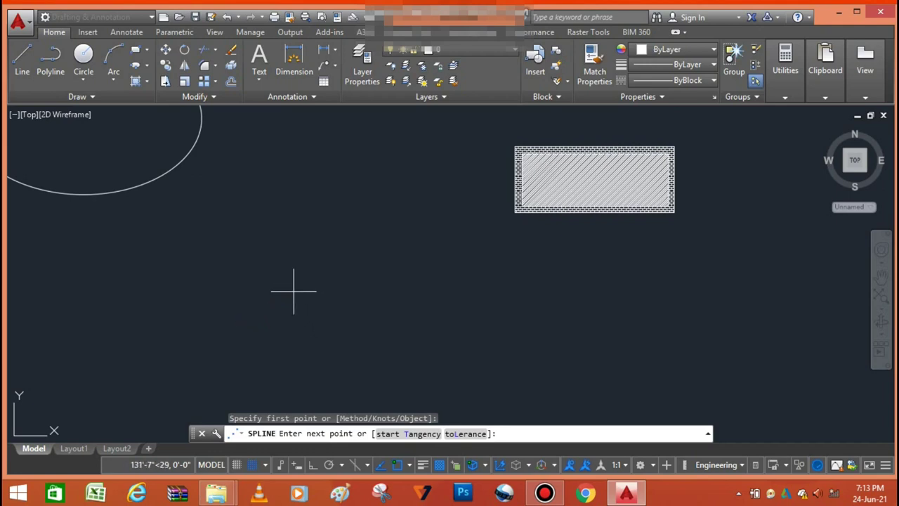
pyautogui.click(294, 291)
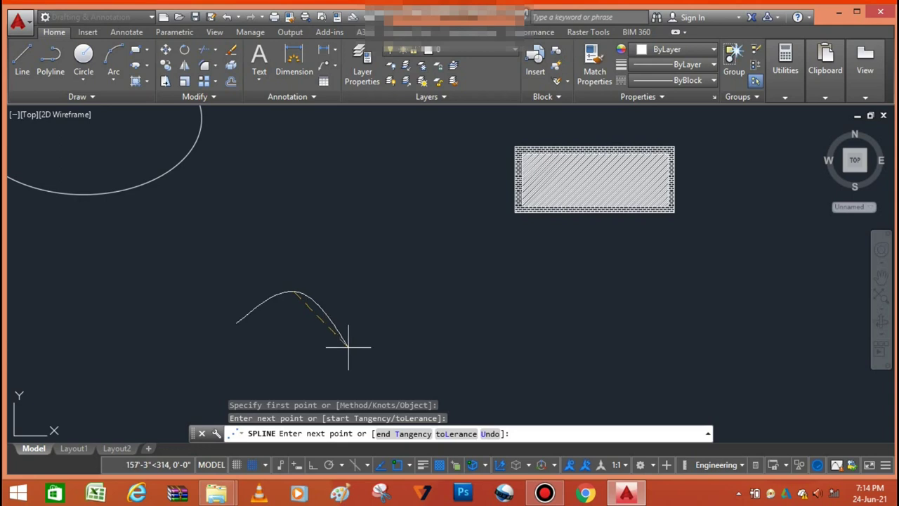
pyautogui.click(349, 346)
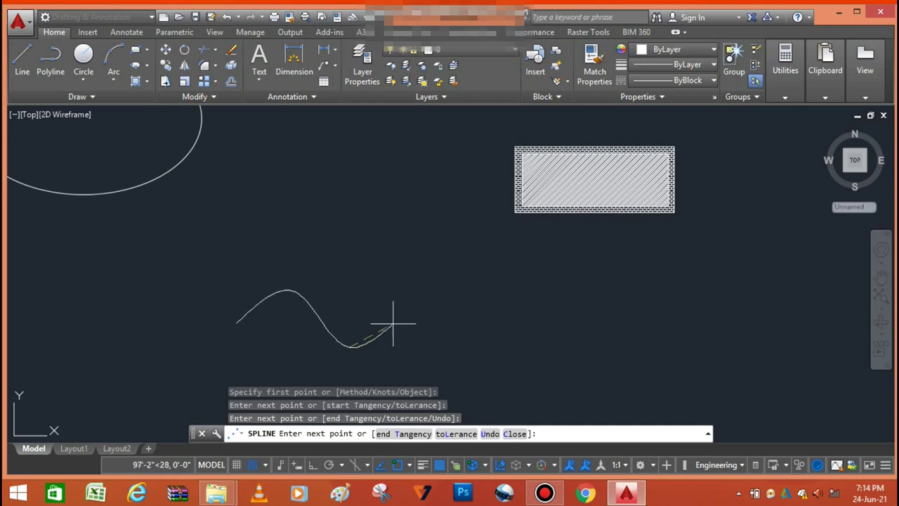
pyautogui.click(441, 288)
pyautogui.click(509, 366)
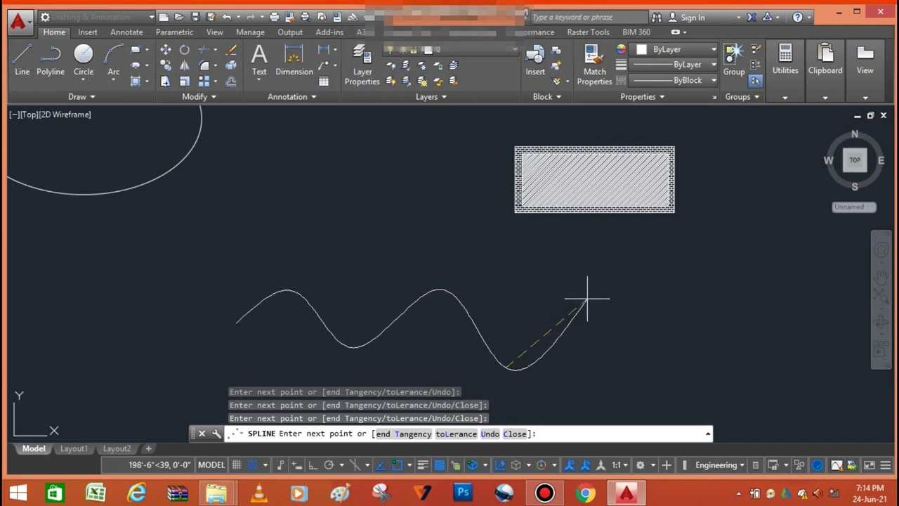
pyautogui.click(605, 280)
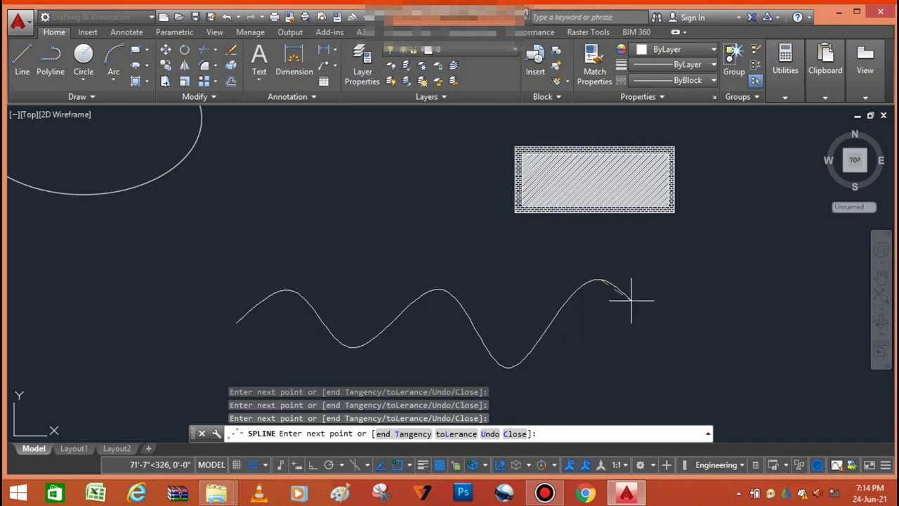
pyautogui.click(687, 366)
pyautogui.click(769, 301)
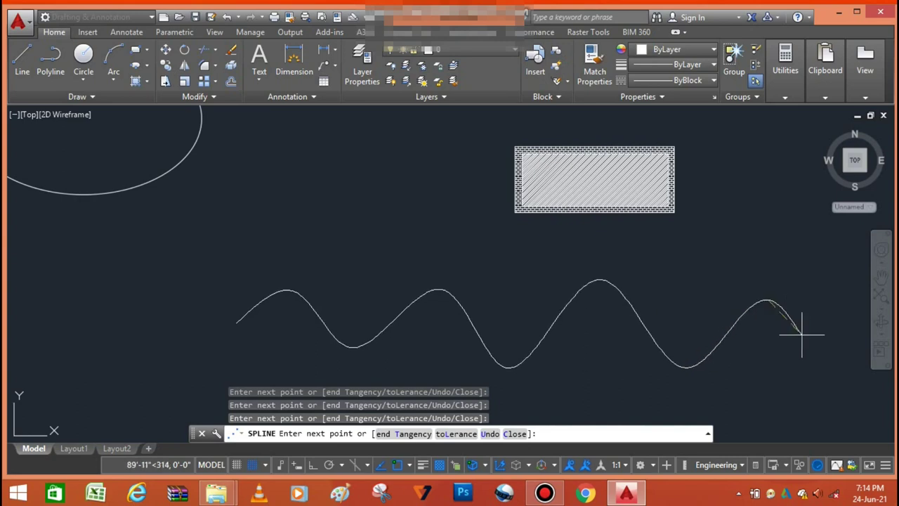
pyautogui.click(835, 394)
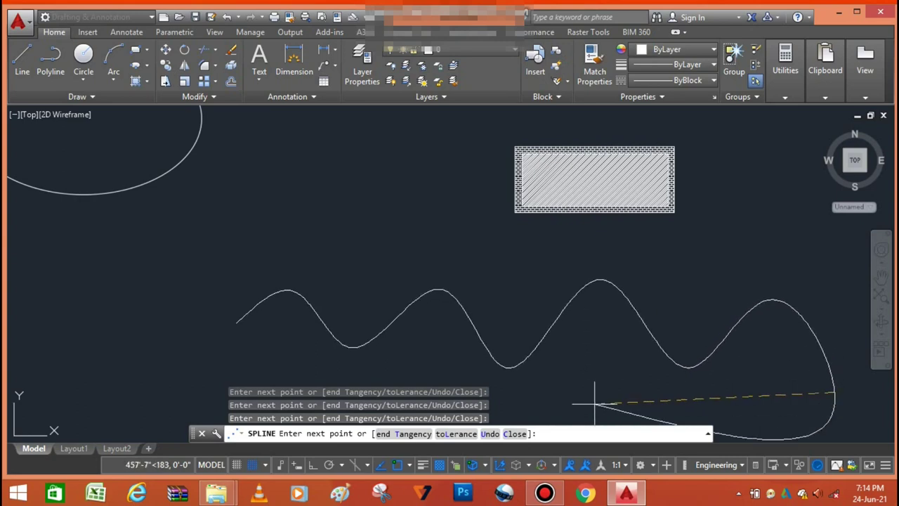
pyautogui.click(801, 418)
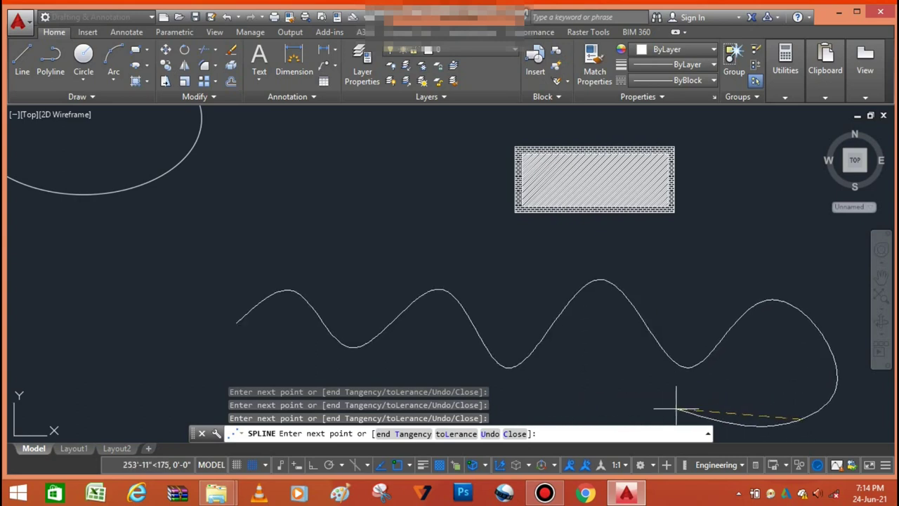
pyautogui.click(234, 335)
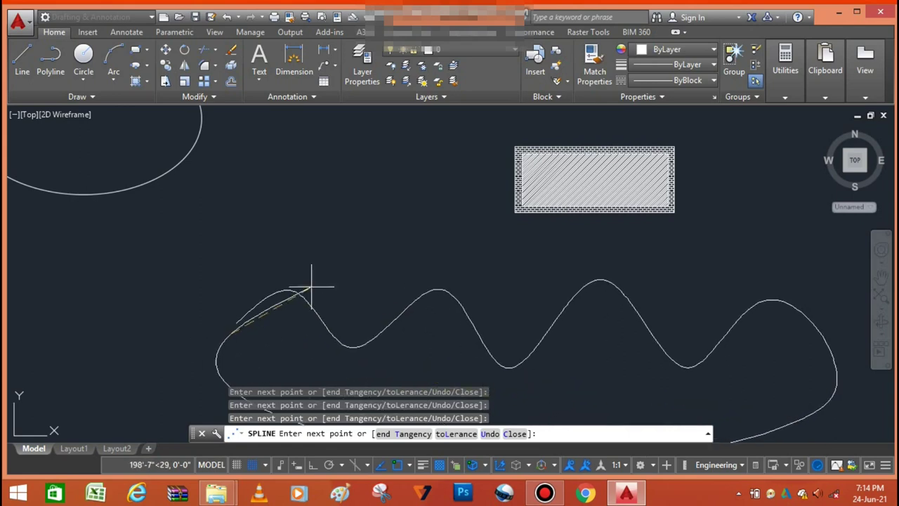
pyautogui.press('Escape')
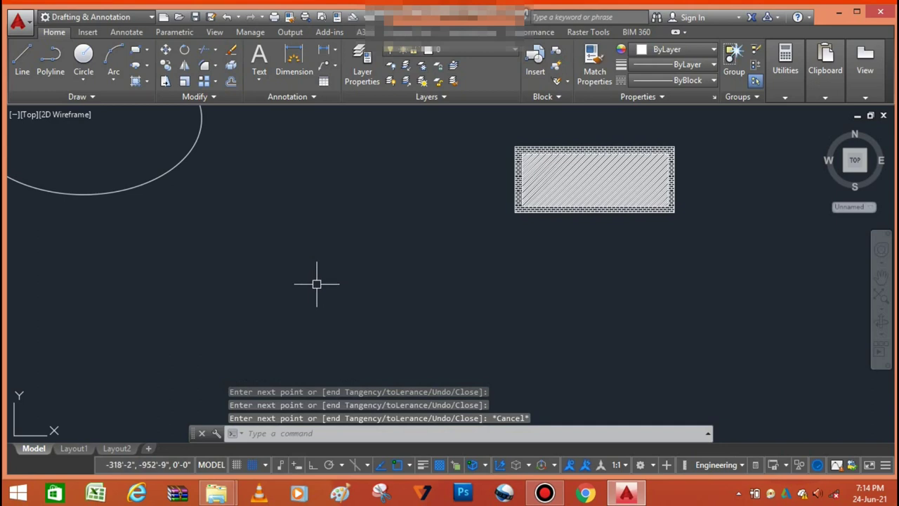
# Draw an open, wavy fit-point spline through nine points below the hatched rectangles.
pyautogui.press('Return')
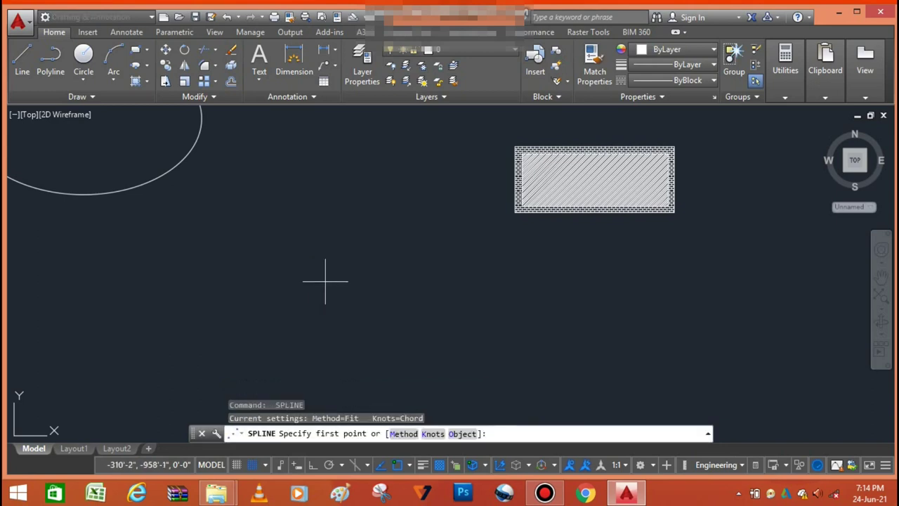
pyautogui.click(243, 343)
pyautogui.click(292, 288)
pyautogui.click(370, 342)
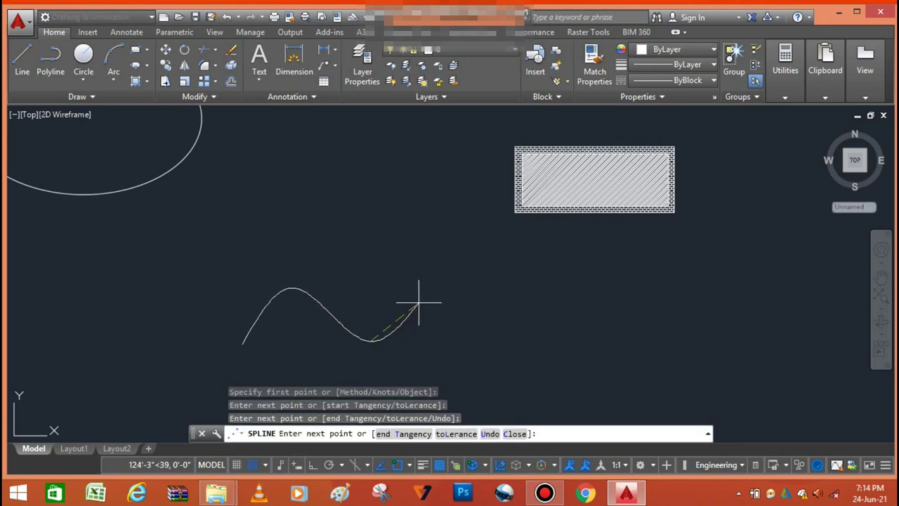
pyautogui.click(482, 297)
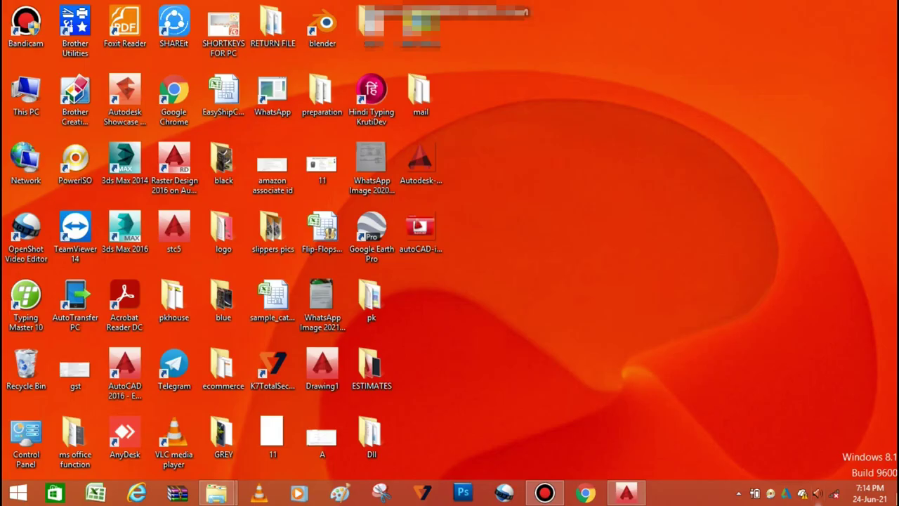
pyautogui.click(626, 494)
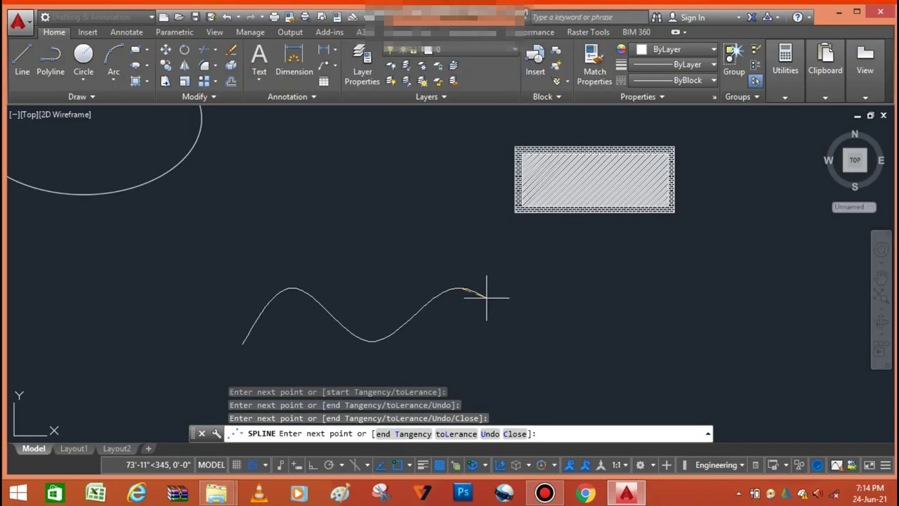
pyautogui.click(480, 366)
pyautogui.click(591, 284)
pyautogui.click(647, 368)
pyautogui.click(718, 306)
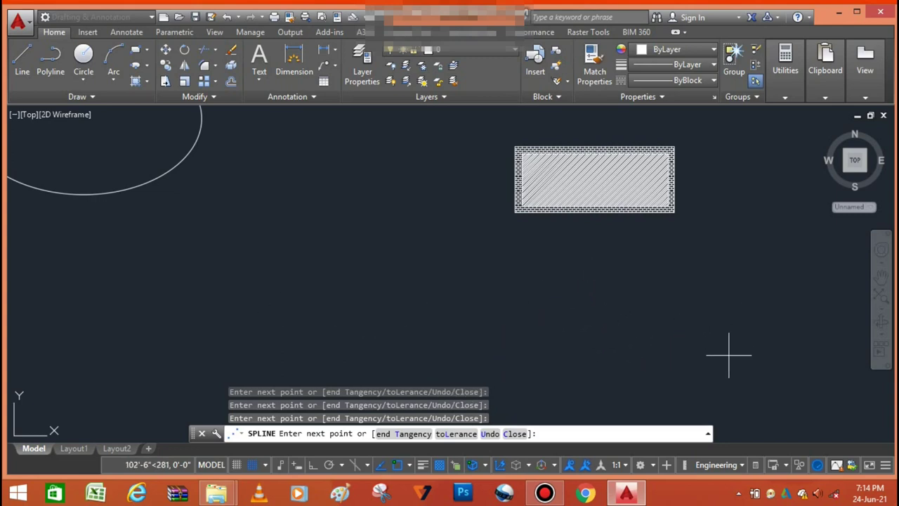
pyautogui.rightClick(719, 351)
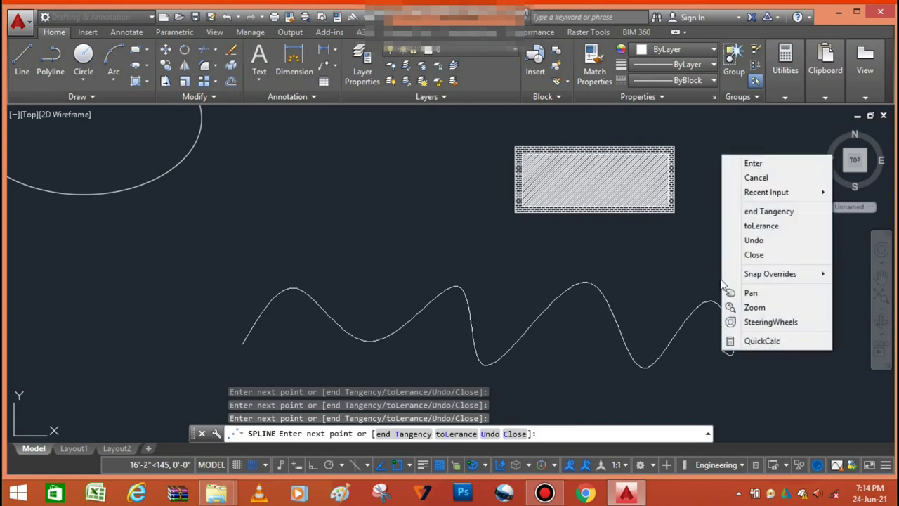
pyautogui.click(747, 163)
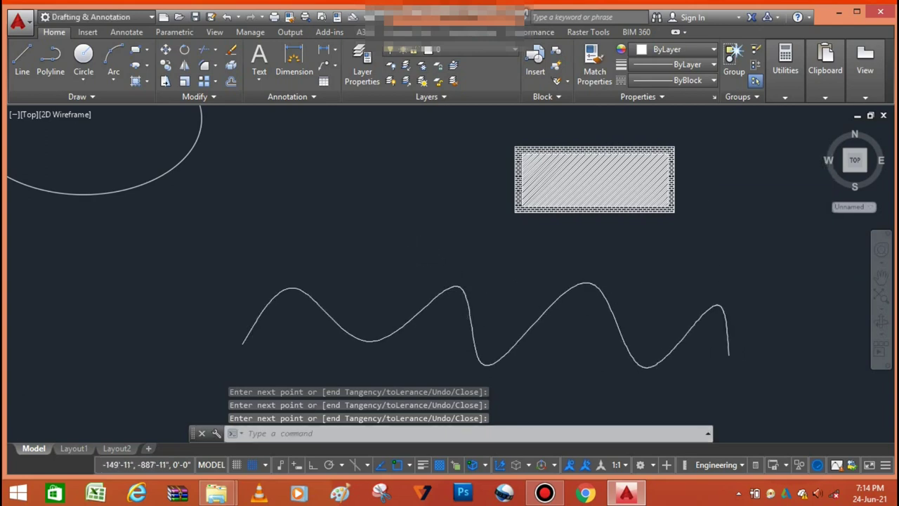
# Reshape the wavy fit-point spline by moving its second crest up and left, the trough after it down and right, and its third crest left.
pyautogui.moveTo(484, 355); pyautogui.dragTo(454, 315, button='middle')
pyautogui.scroll(2, 453, 318)
pyautogui.scroll(-2, 441, 307)
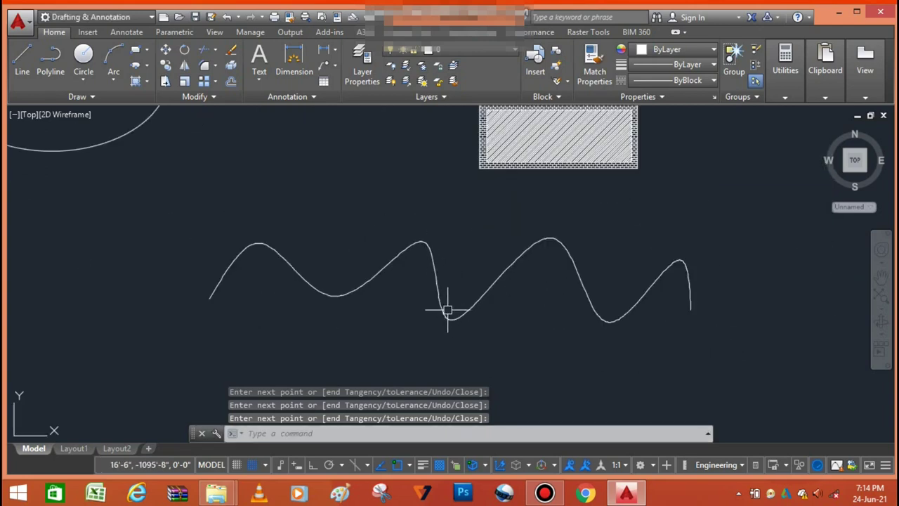
pyautogui.scroll(2, 499, 285)
pyautogui.press('Return')
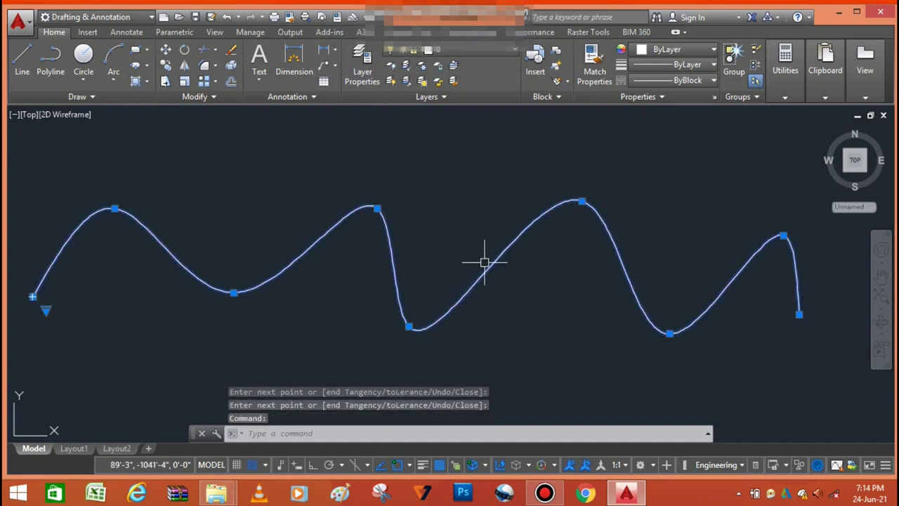
pyautogui.scroll(-2, 488, 300)
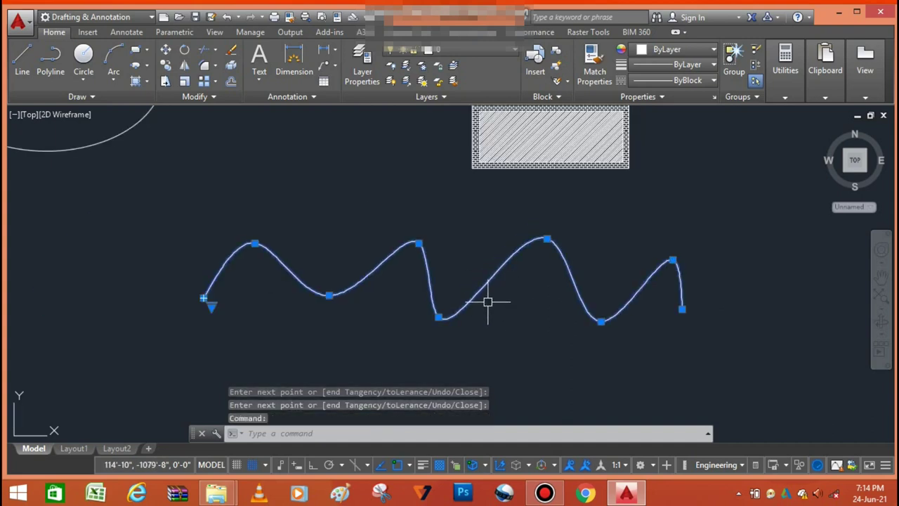
pyautogui.click(415, 244)
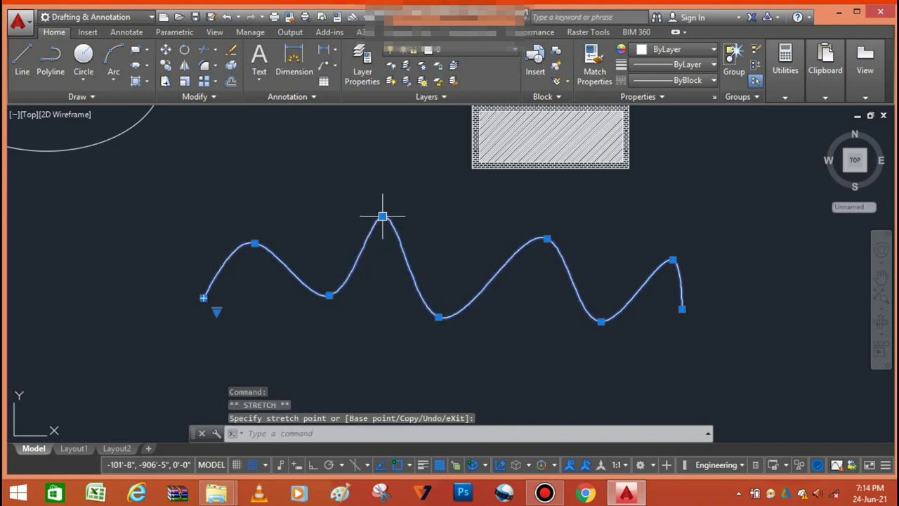
pyautogui.click(438, 318)
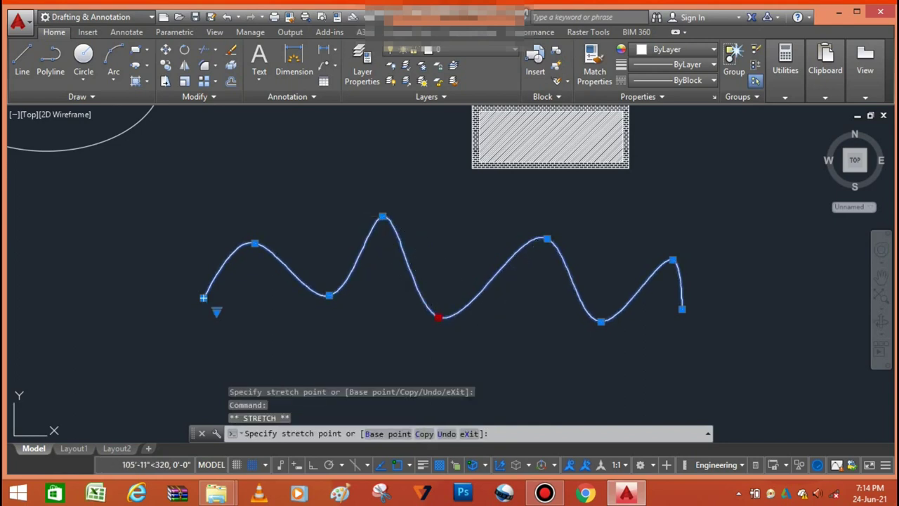
pyautogui.click(479, 350)
pyautogui.click(545, 237)
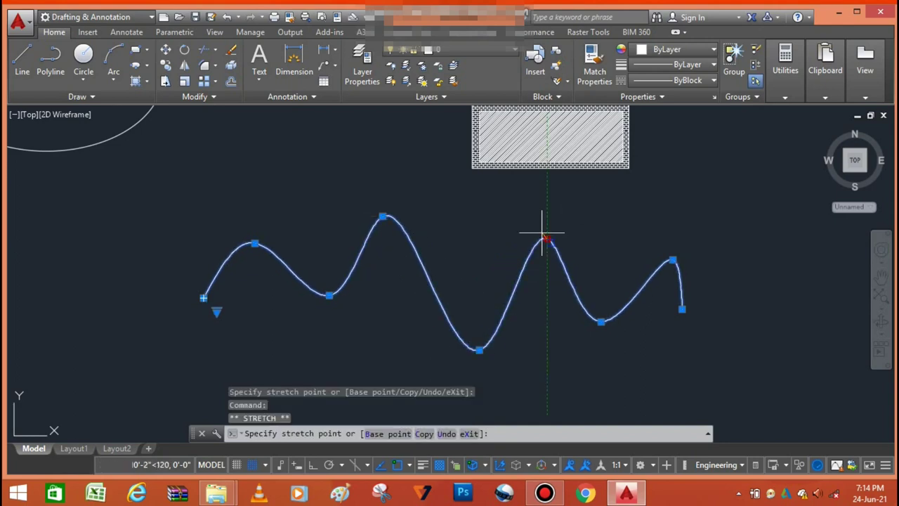
pyautogui.click(491, 230)
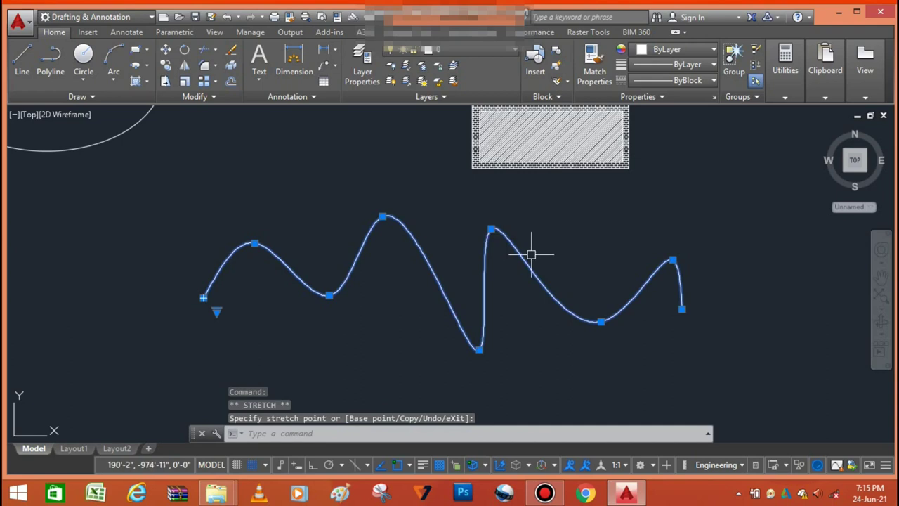
# Move the fit-point spline's last trough and right end point downward and its left end point down and inward, and deselect the curve.
pyautogui.click(601, 322)
pyautogui.click(586, 362)
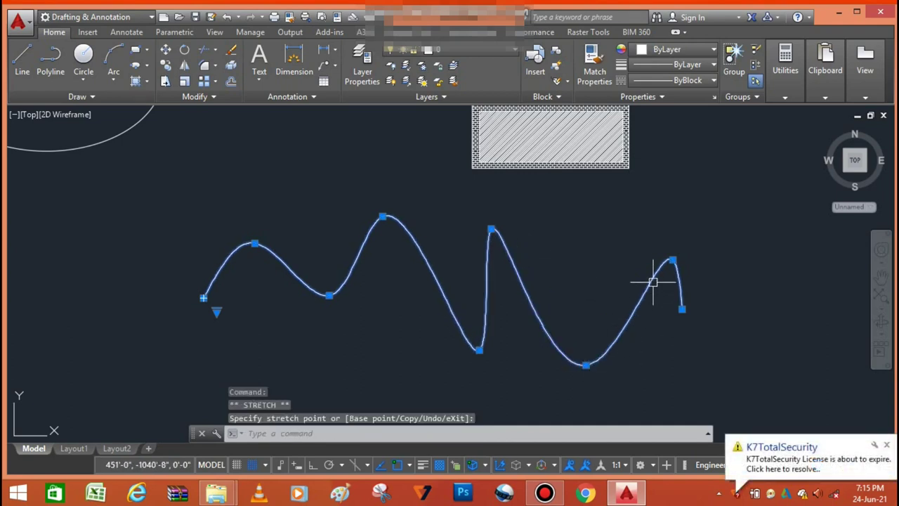
pyautogui.click(682, 308)
pyautogui.click(688, 364)
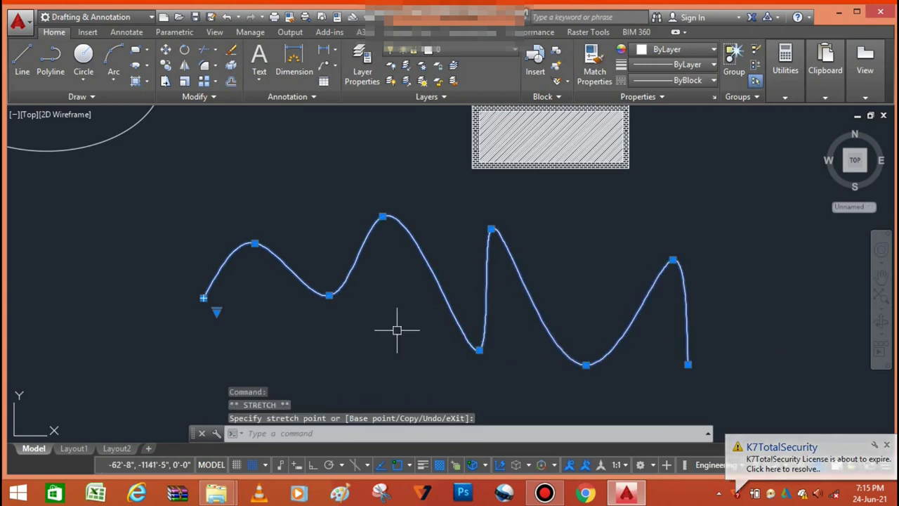
pyautogui.click(203, 297)
pyautogui.click(220, 321)
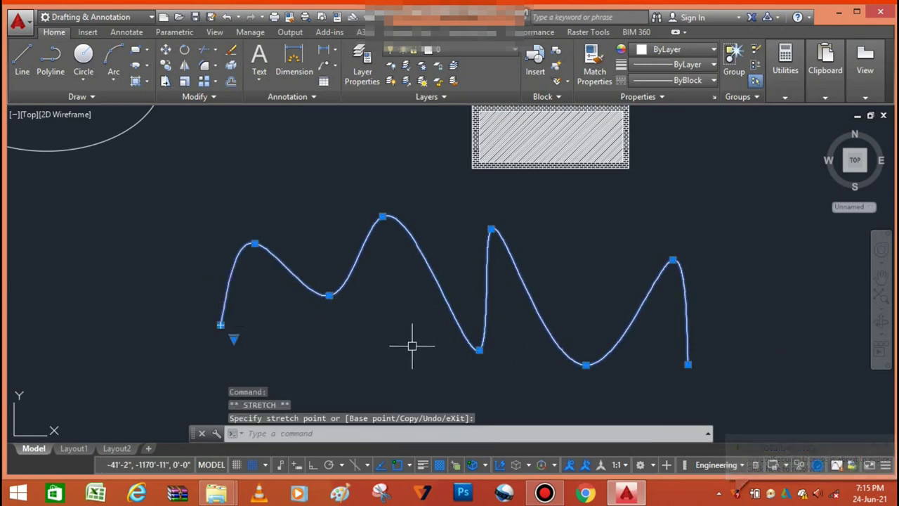
pyautogui.press('Escape')
pyautogui.scroll(-4, 562, 246)
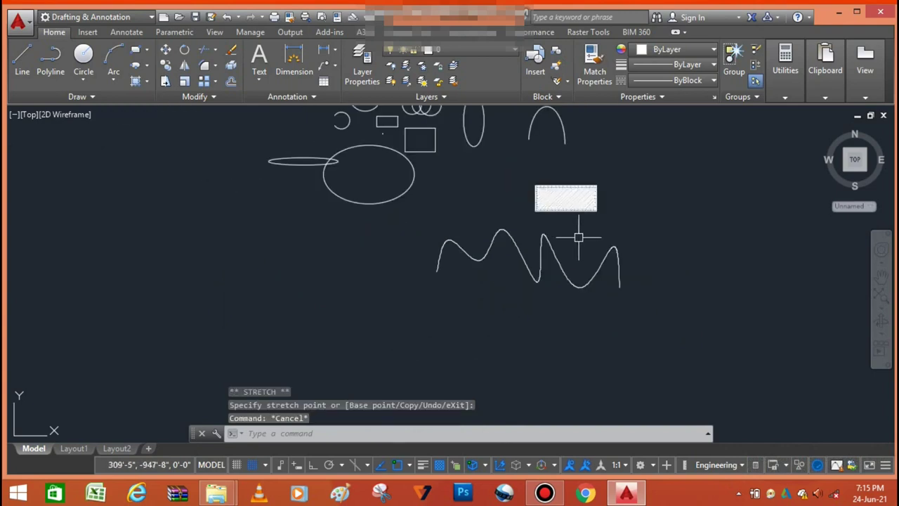
# Draw an open control-vertex spline below the fit-point spline, using nine vertices in an alternating zigzag.
pyautogui.scroll(4, 578, 236)
pyautogui.scroll(-2, 353, 281)
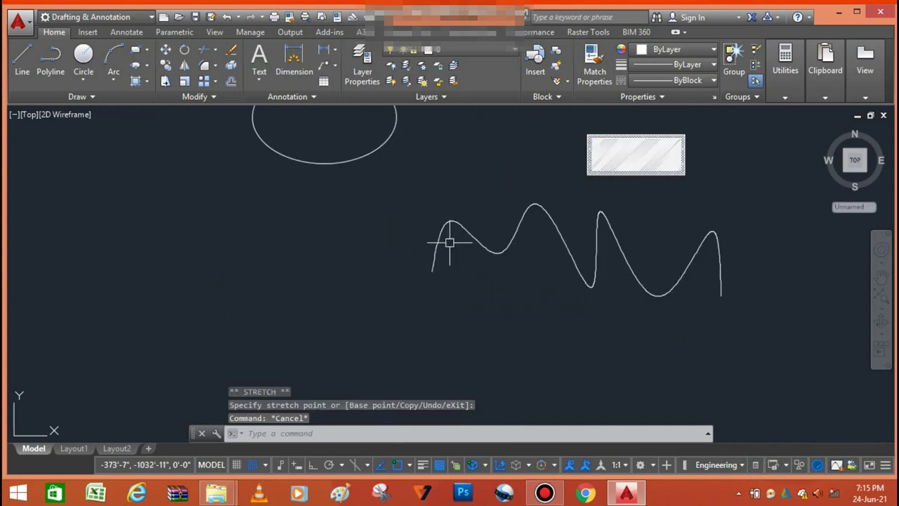
pyautogui.scroll(-1, 468, 250)
pyautogui.scroll(3, 399, 243)
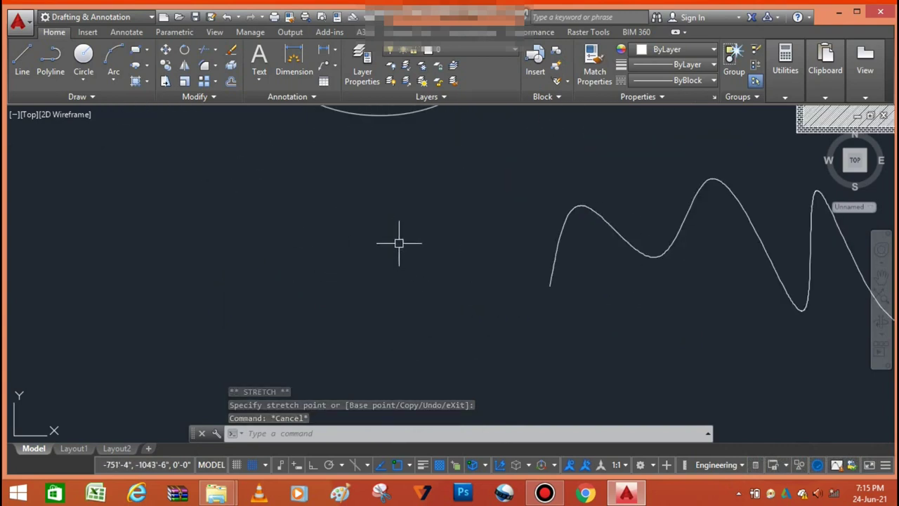
pyautogui.click(89, 97)
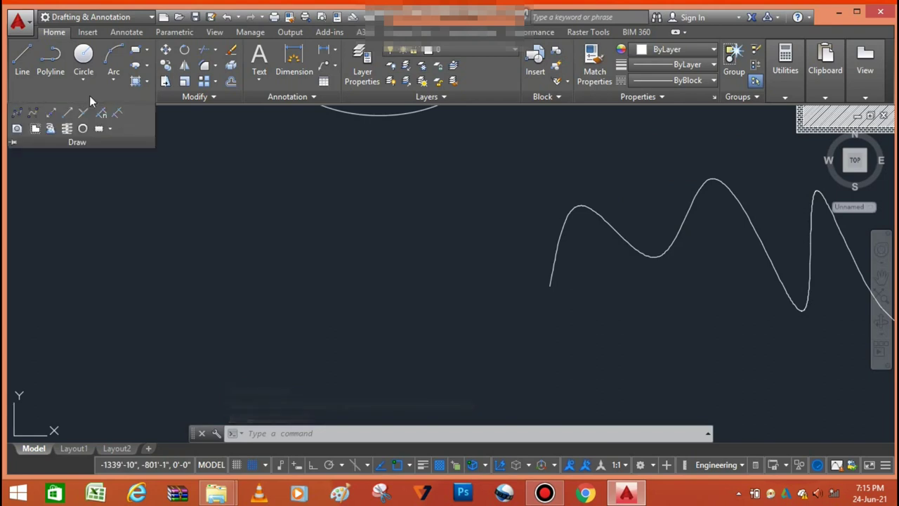
pyautogui.click(33, 114)
pyautogui.scroll(-2, 204, 239)
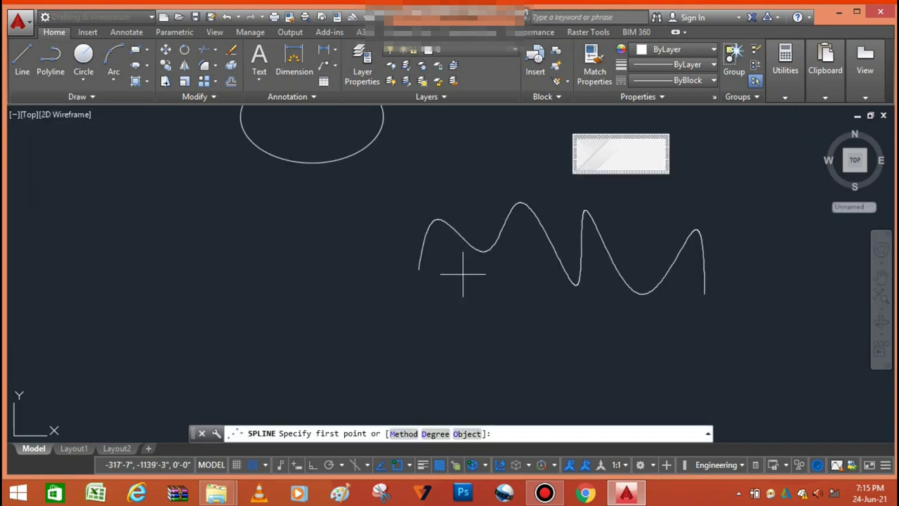
pyautogui.scroll(4, 558, 281)
pyautogui.scroll(-4, 477, 300)
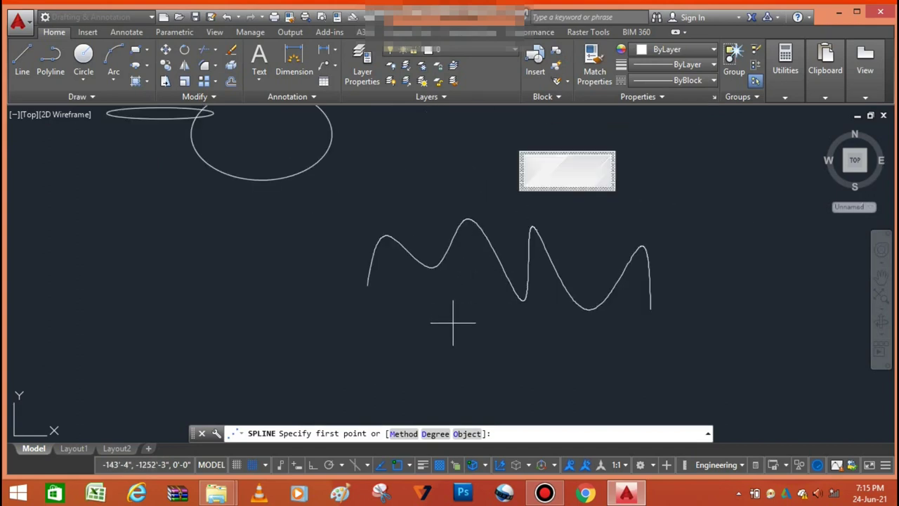
pyautogui.scroll(-2, 443, 180)
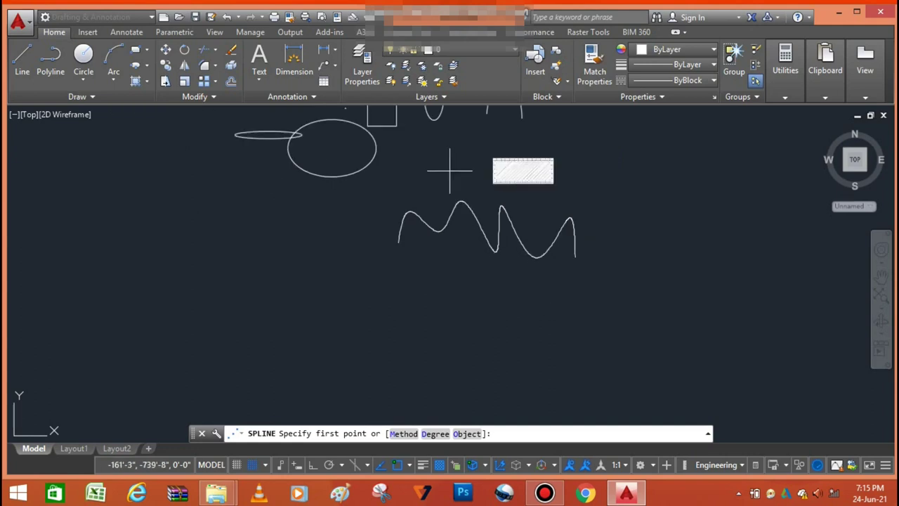
pyautogui.scroll(4, 443, 291)
pyautogui.scroll(-2, 425, 306)
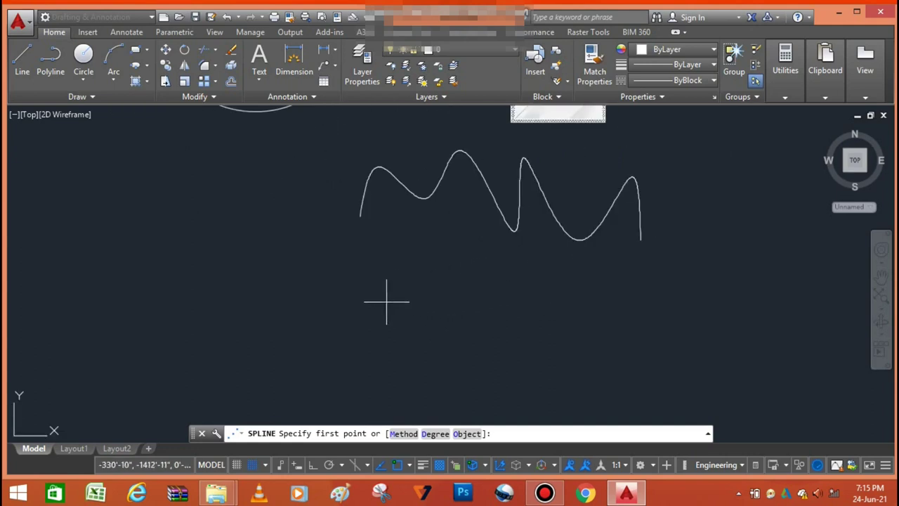
pyautogui.click(329, 321)
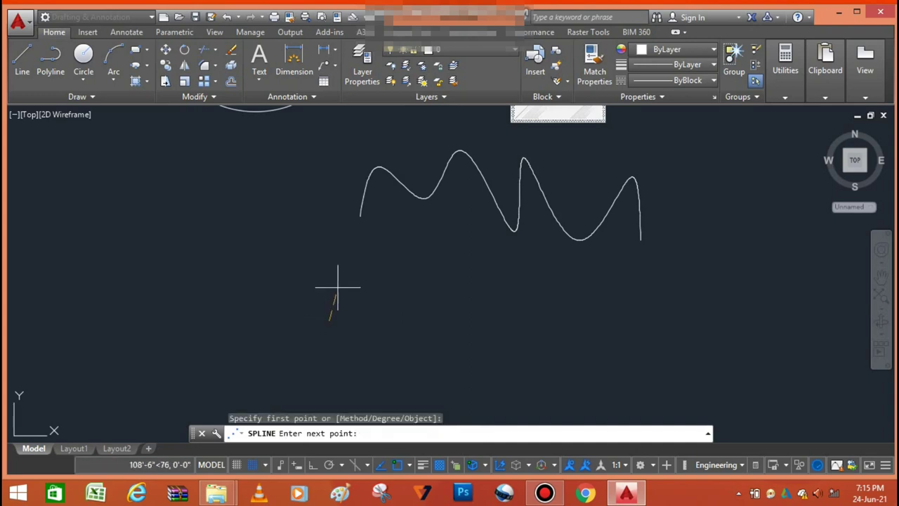
pyautogui.click(362, 268)
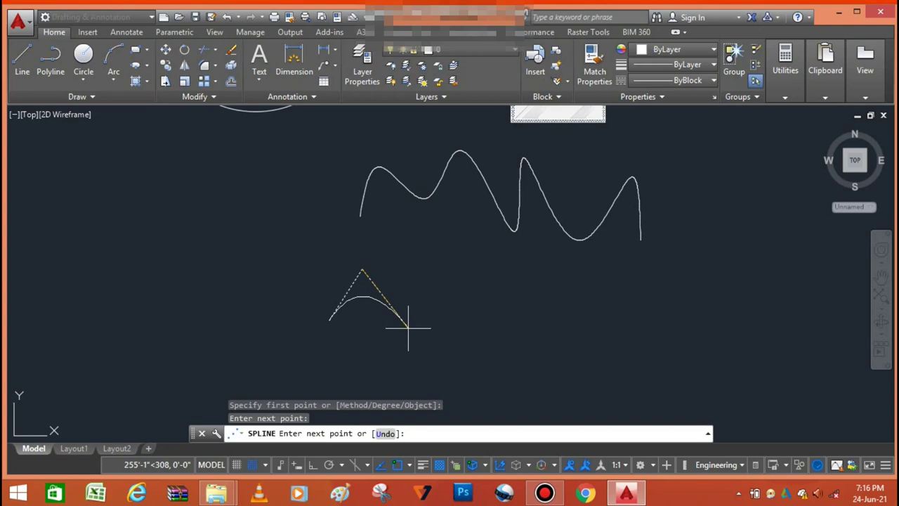
pyautogui.click(409, 327)
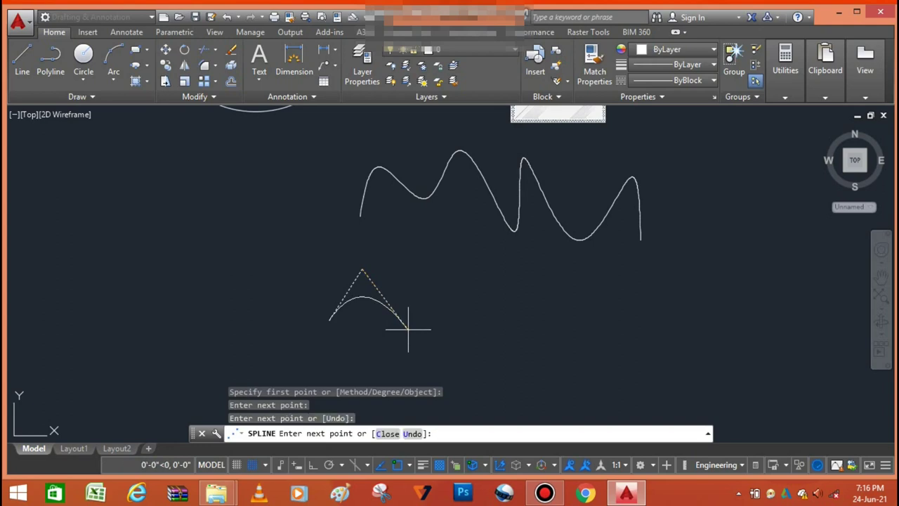
pyautogui.click(453, 279)
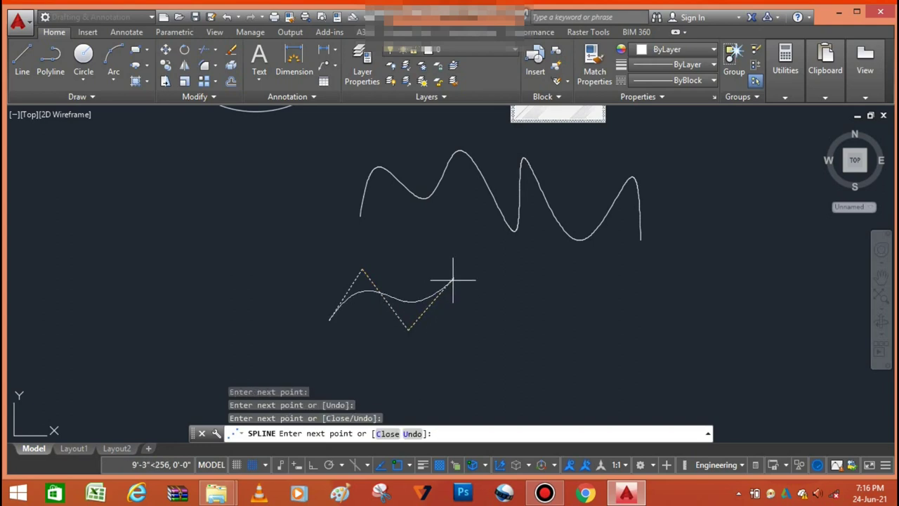
pyautogui.click(499, 358)
pyautogui.click(555, 288)
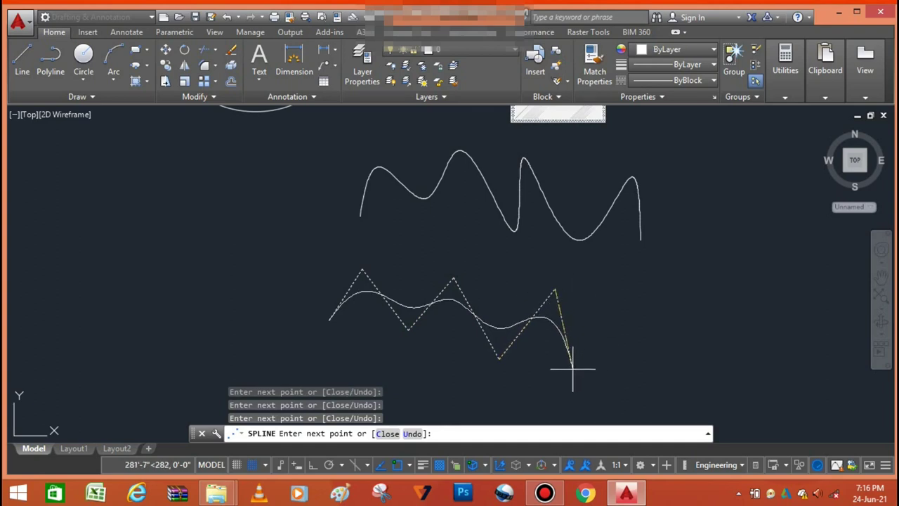
pyautogui.click(593, 360)
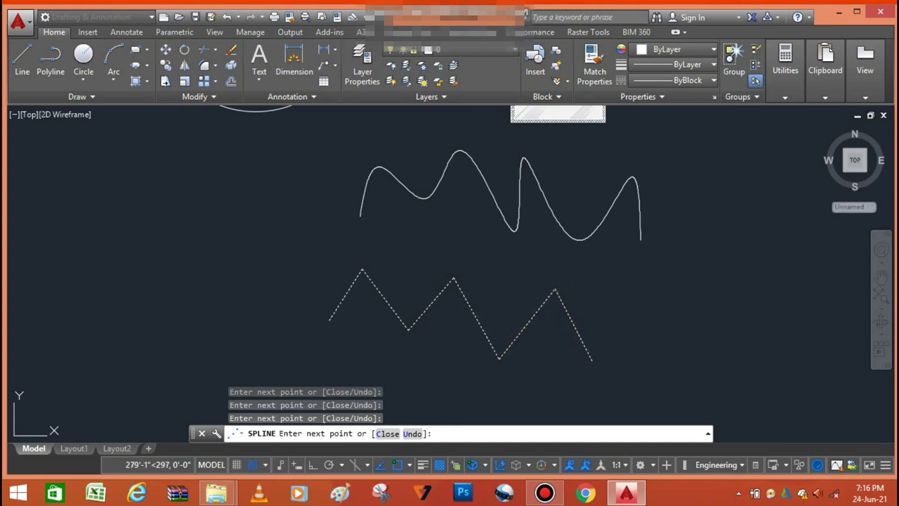
pyautogui.click(652, 299)
pyautogui.click(692, 368)
pyautogui.rightClick(694, 366)
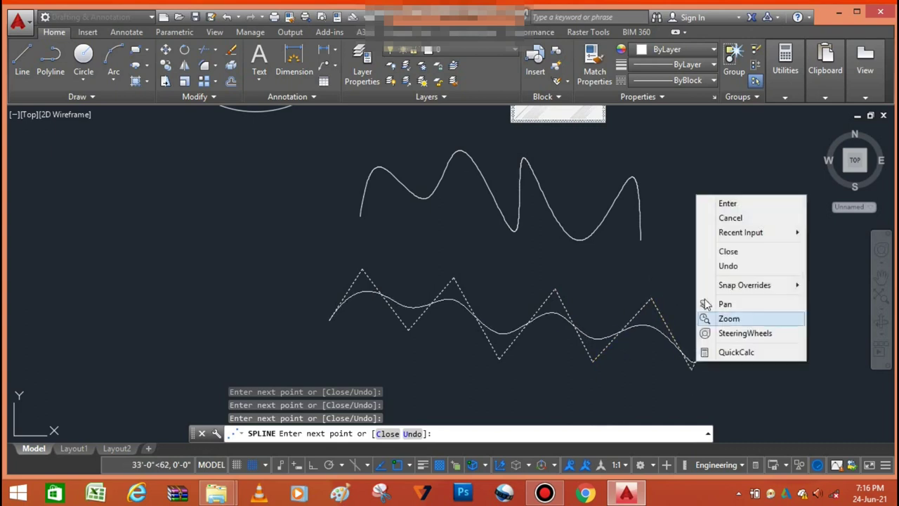
pyautogui.click(724, 204)
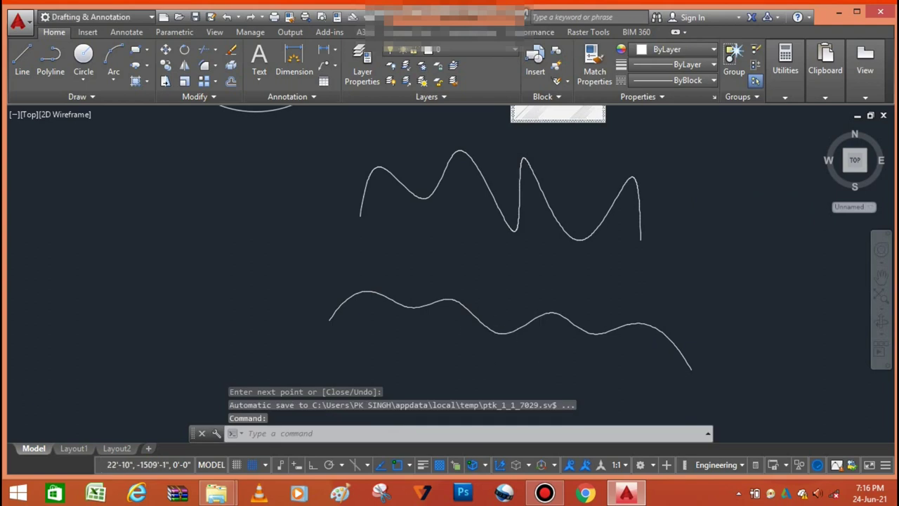
# Select the control-vertex spline and examine how its vertices and dashed control polygon relate to the curve.
pyautogui.scroll(2, 494, 325)
pyautogui.scroll(-2, 492, 322)
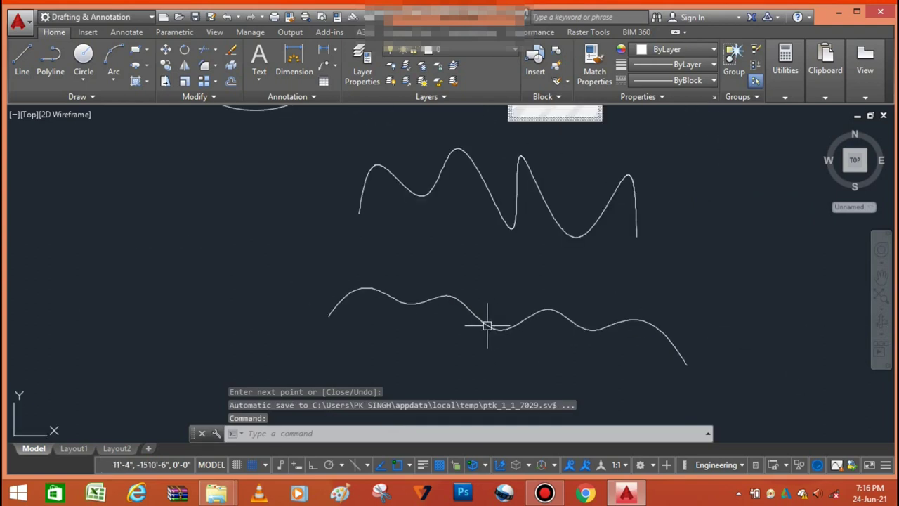
pyautogui.click(487, 325)
pyautogui.scroll(4, 485, 320)
pyautogui.scroll(-2, 491, 283)
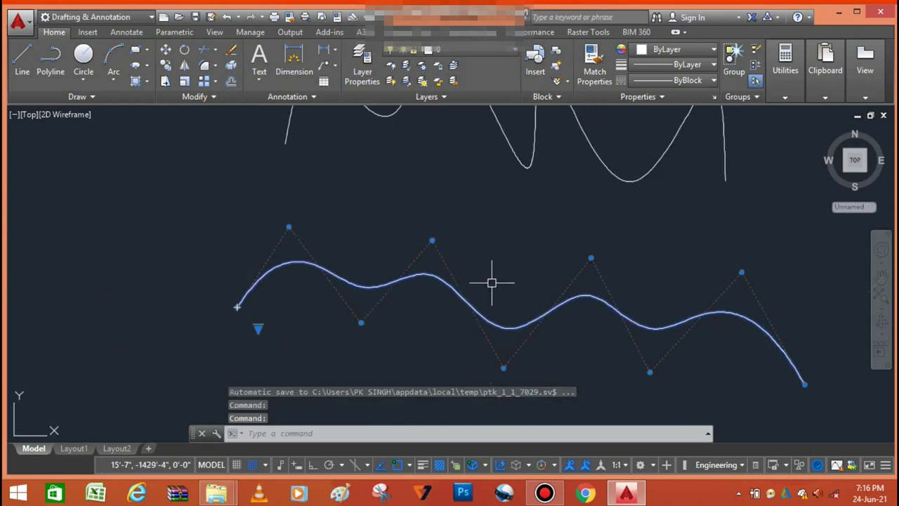
pyautogui.scroll(3, 436, 290)
pyautogui.scroll(-2, 404, 275)
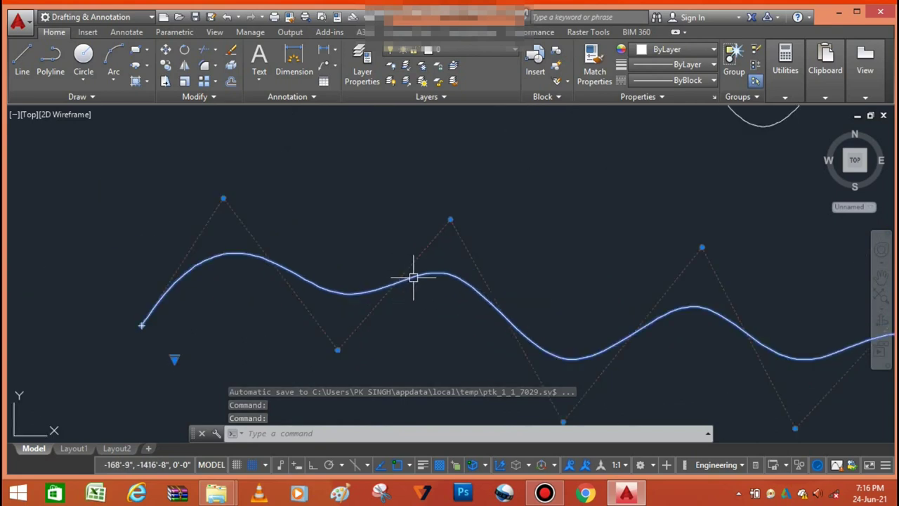
pyautogui.scroll(-1, 449, 263)
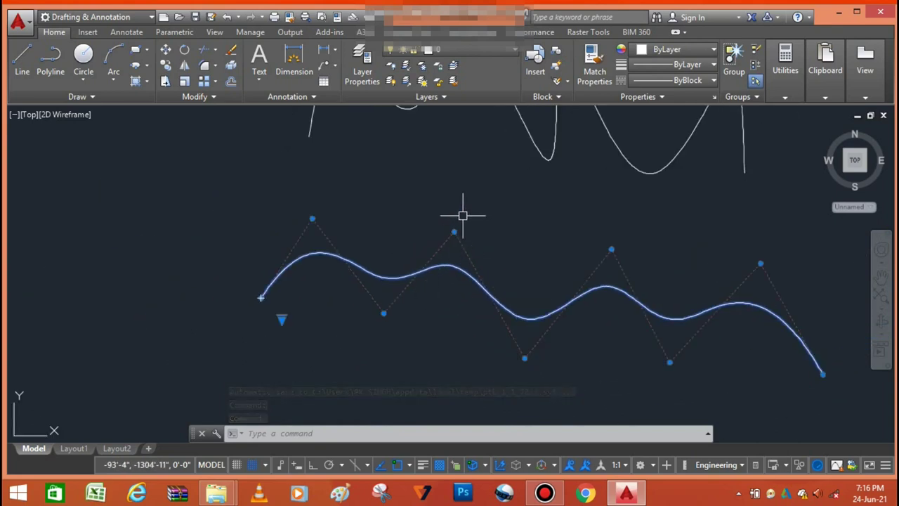
# Reshape the control-vertex spline's first crest by stretching its first upper control vertex to the left.
pyautogui.scroll(1, 457, 224)
pyautogui.click(448, 243)
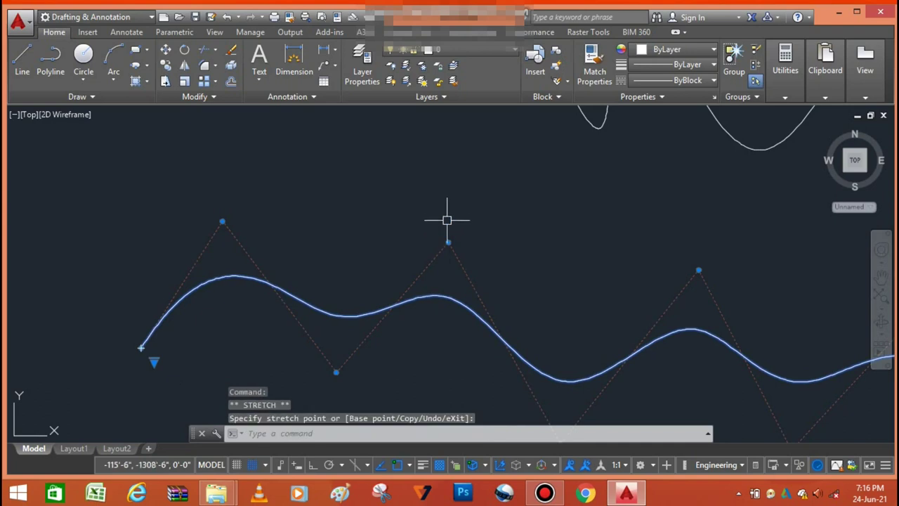
pyautogui.scroll(-1, 450, 198)
pyautogui.scroll(1, 295, 206)
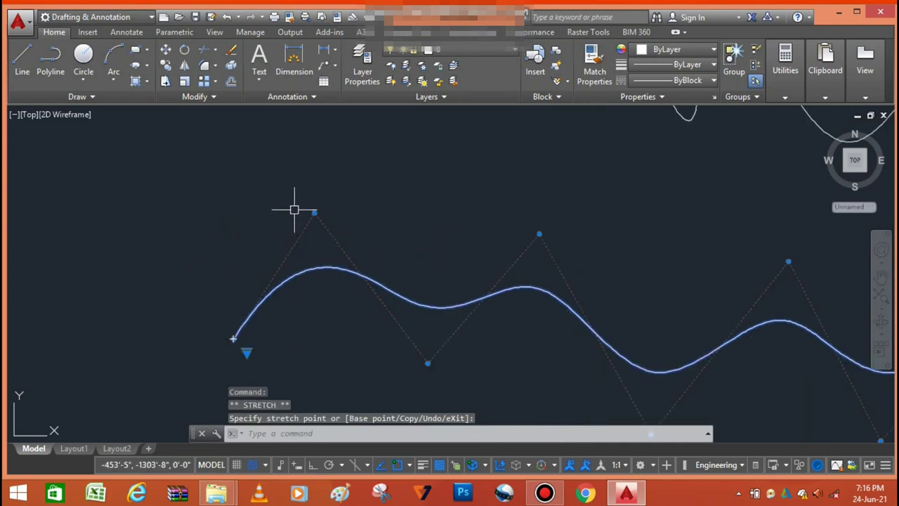
pyautogui.click(314, 213)
pyautogui.click(267, 215)
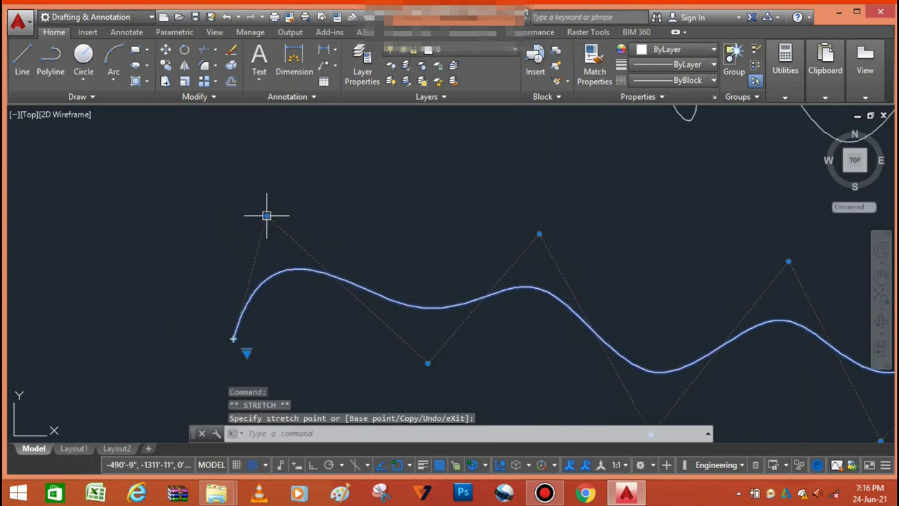
# Stretch the second upper control vertex of the control-vertex spline upward to heighten the second crest.
pyautogui.click(539, 234)
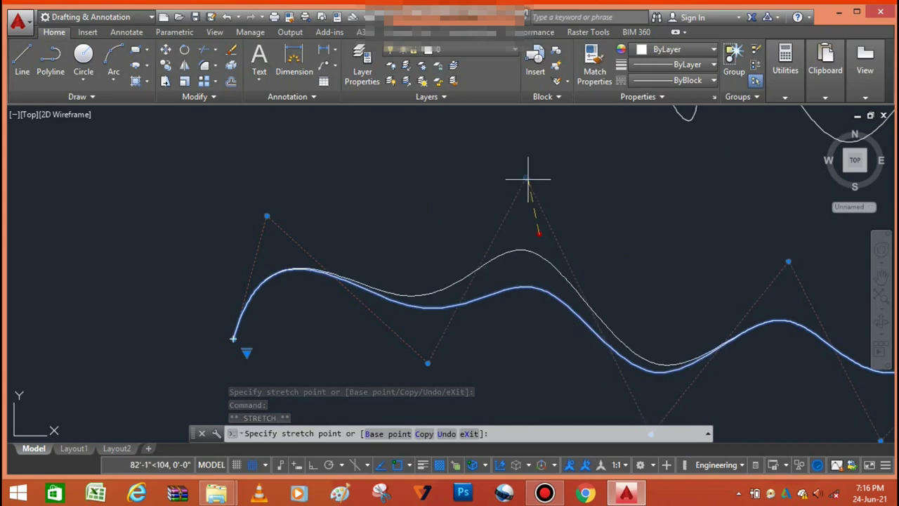
pyautogui.scroll(-2, 438, 245)
pyautogui.scroll(4, 485, 215)
pyautogui.scroll(1, 495, 211)
pyautogui.scroll(-3, 502, 202)
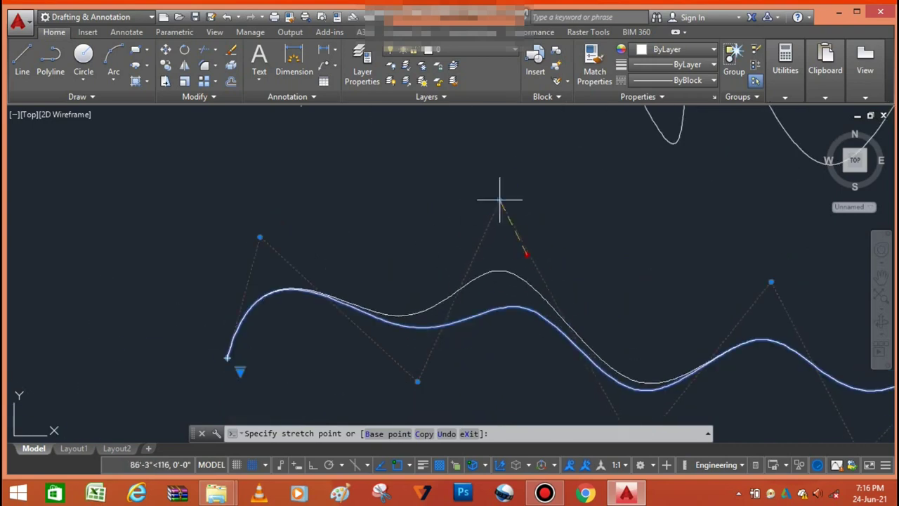
pyautogui.click(558, 155)
pyautogui.scroll(-3, 347, 232)
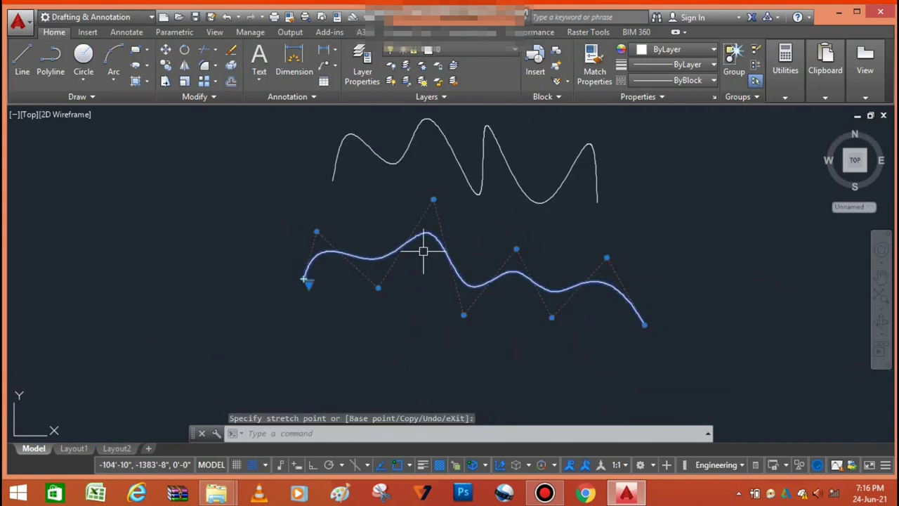
# Stretch the control-vertex spline's third upper control vertex upward to raise the third crest.
pyautogui.scroll(5, 427, 254)
pyautogui.scroll(-4, 409, 276)
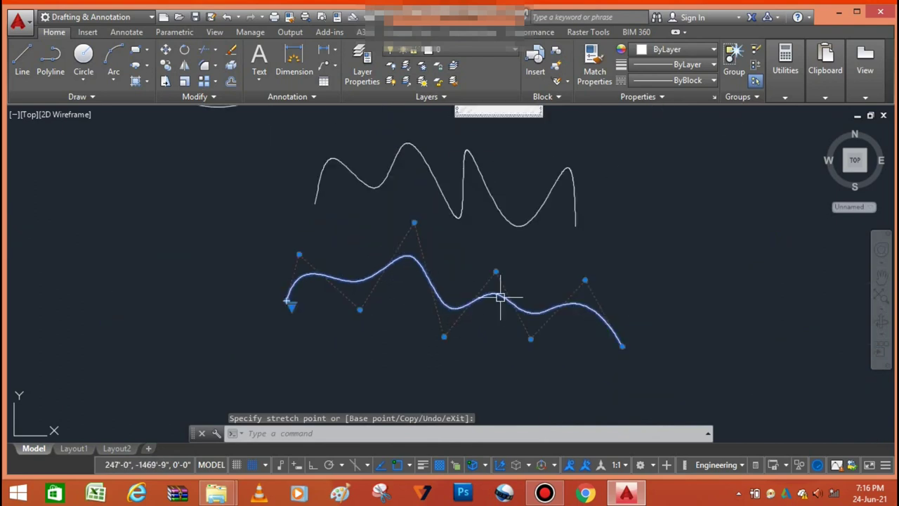
pyautogui.scroll(4, 500, 298)
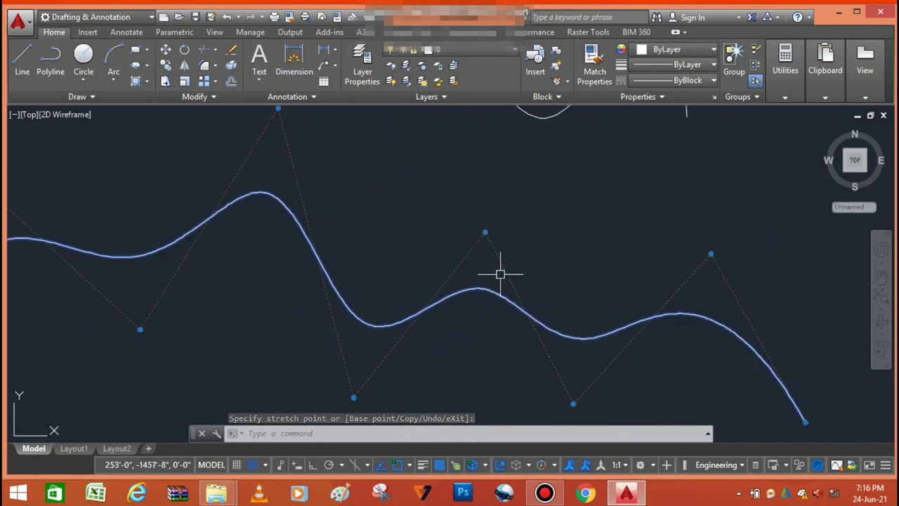
pyautogui.click(522, 155)
pyautogui.scroll(-4, 402, 271)
pyautogui.scroll(5, 476, 291)
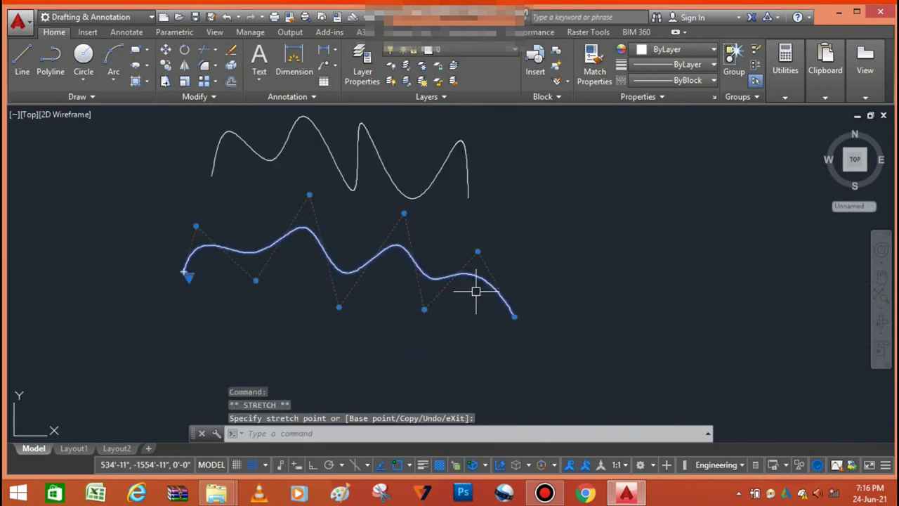
# Stretch both end vertices of the control-vertex spline outward, the right one to the right and the left one to the left.
pyautogui.click(533, 328)
pyautogui.click(558, 316)
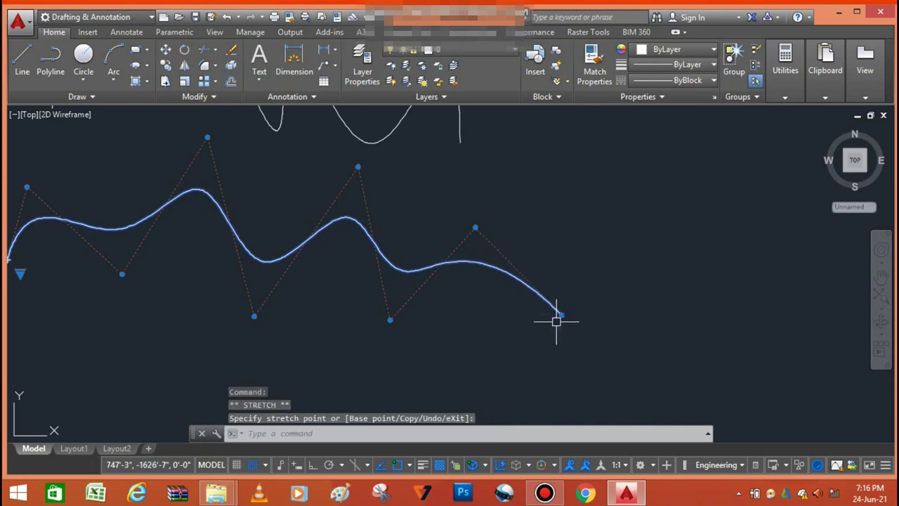
pyautogui.scroll(-5, 464, 298)
pyautogui.scroll(6, 317, 275)
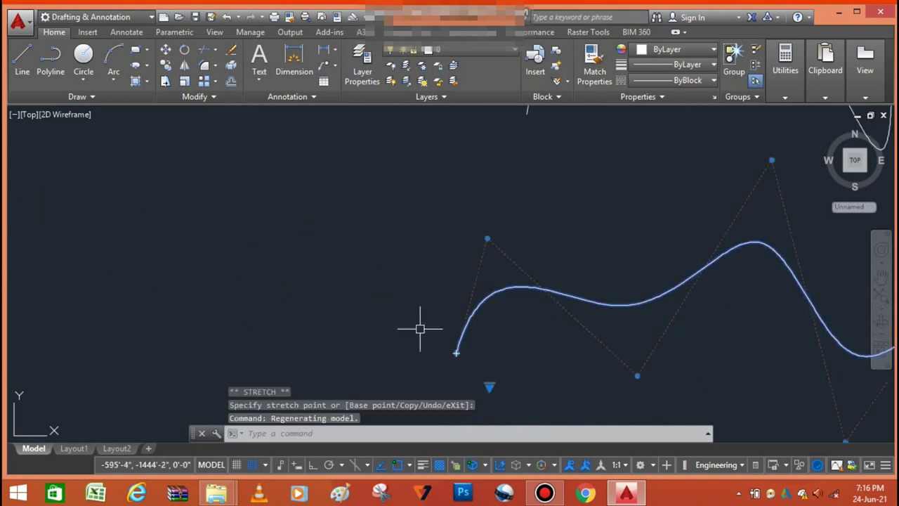
pyautogui.click(457, 351)
pyautogui.click(398, 331)
pyautogui.scroll(-5, 337, 310)
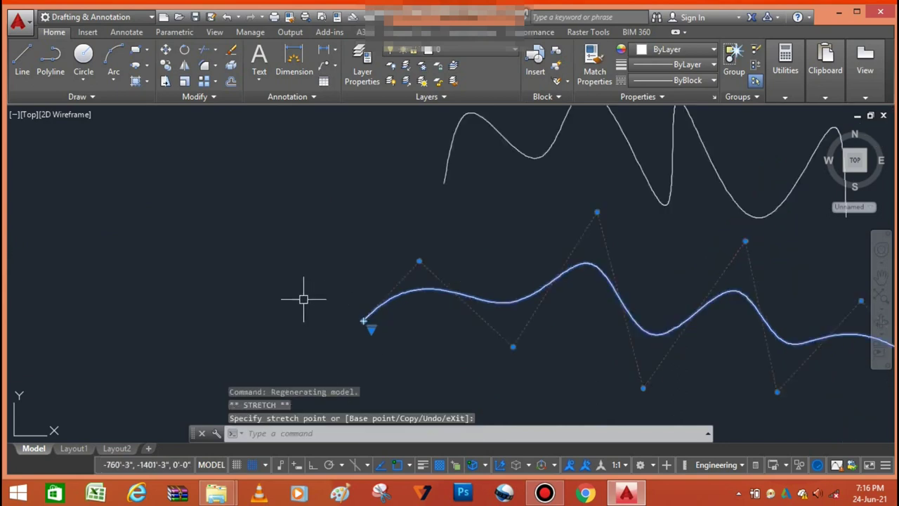
# Stretch the control-vertex spline's first lower vertex left, almost directly beneath its first upper vertex.
pyautogui.scroll(7, 408, 309)
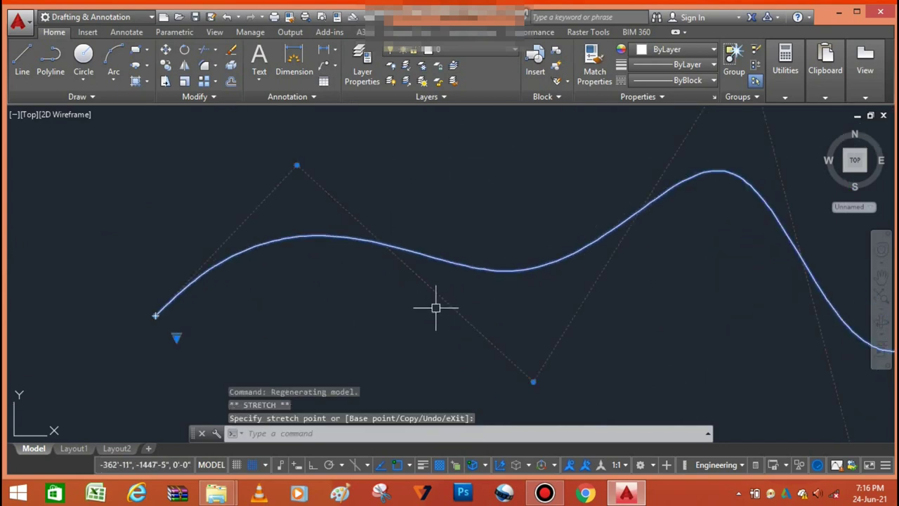
pyautogui.click(533, 382)
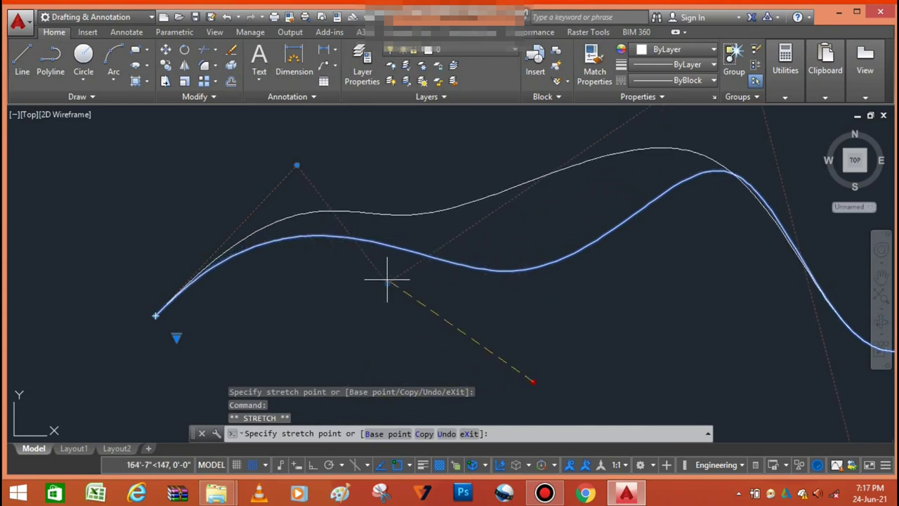
pyautogui.click(313, 368)
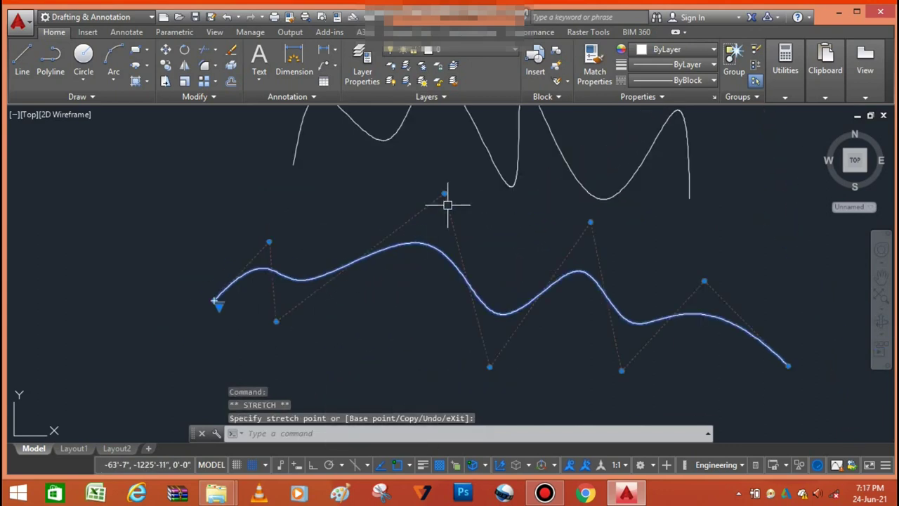
# Lower the second and third upper control vertices of the control-vertex spline to flatten both crests, and deselect the curve.
pyautogui.click(444, 193)
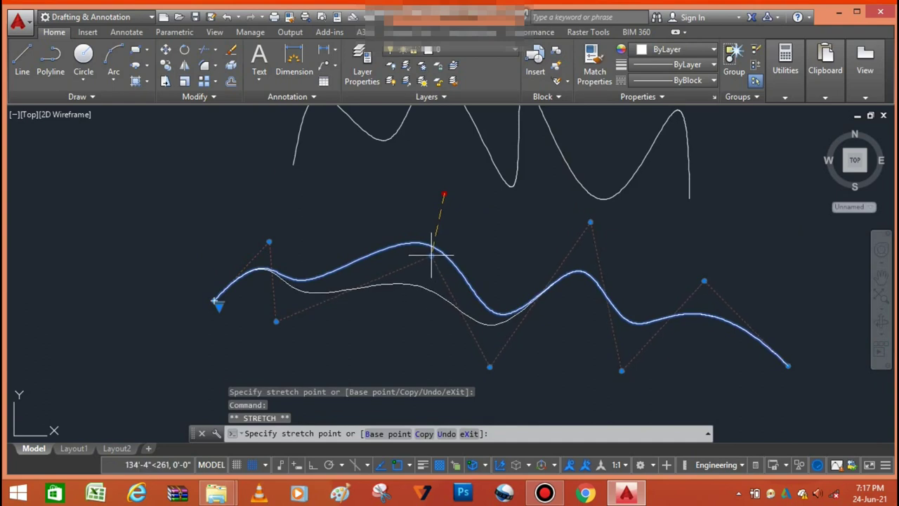
pyautogui.click(432, 247)
pyautogui.scroll(-2, 437, 256)
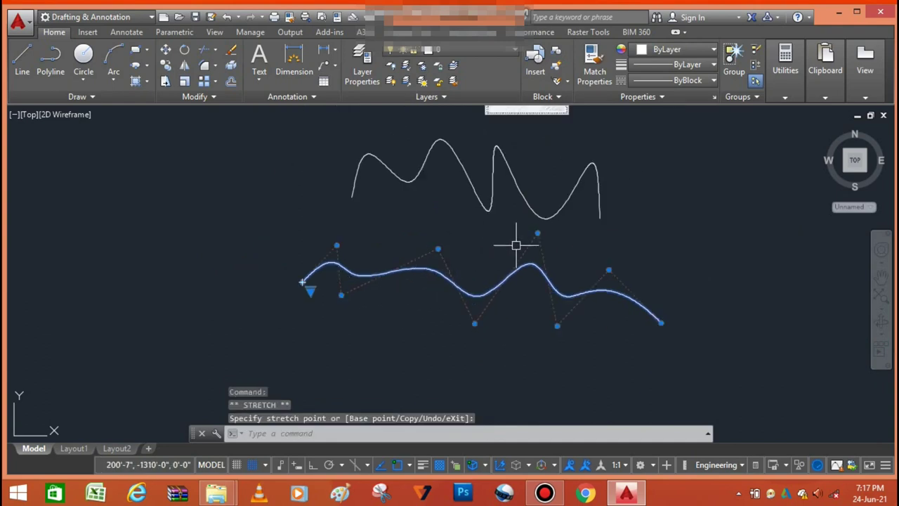
pyautogui.scroll(4, 517, 245)
pyautogui.click(564, 217)
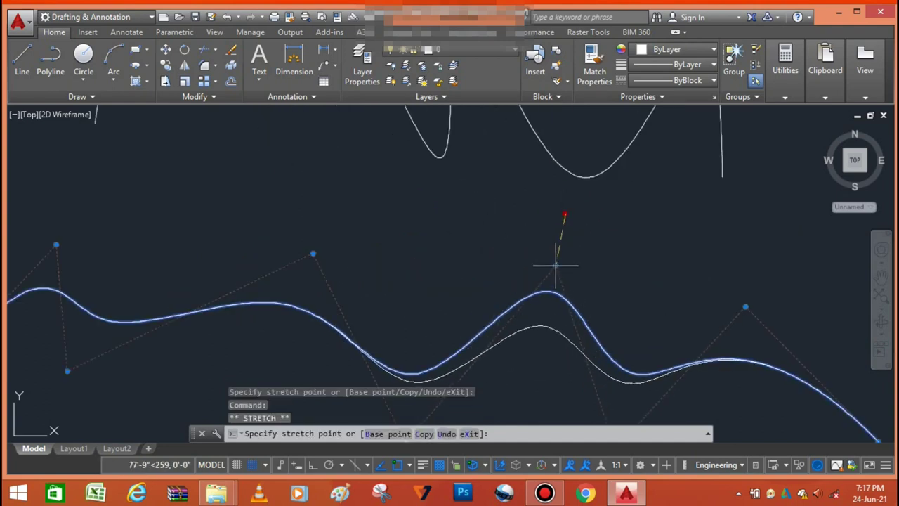
pyautogui.click(555, 265)
pyautogui.scroll(-3, 504, 209)
pyautogui.scroll(1, 588, 281)
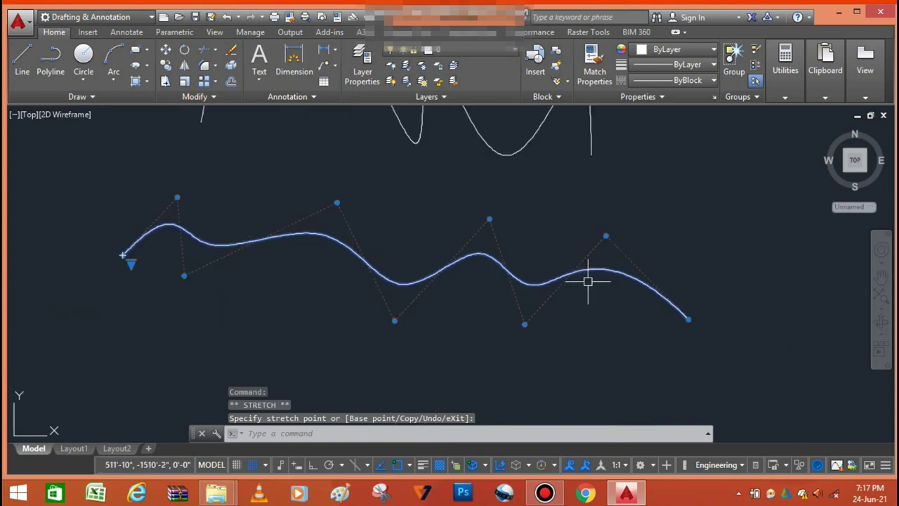
pyautogui.press('Escape')
pyautogui.press('Escape')
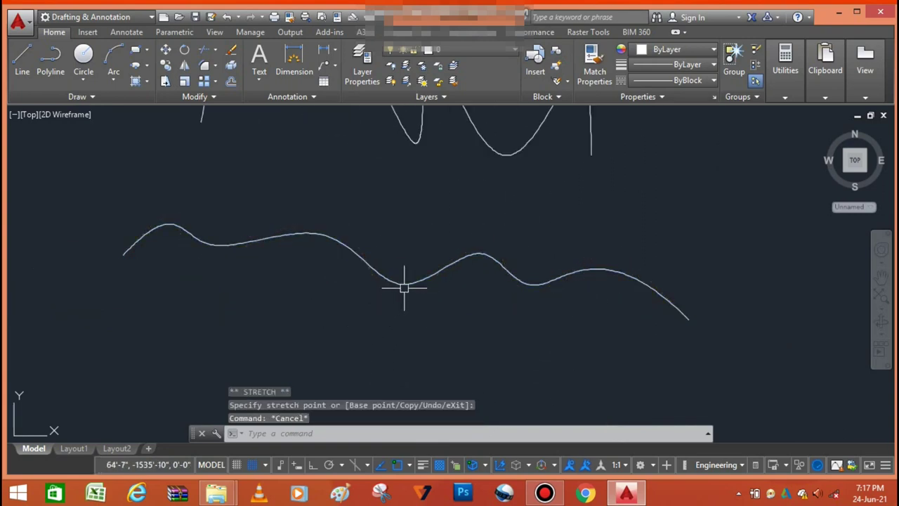
# Compare the two splines, selecting the control-vertex spline to examine where its control vertices lie relative to the curve.
pyautogui.scroll(-2, 405, 289)
pyautogui.scroll(2, 531, 302)
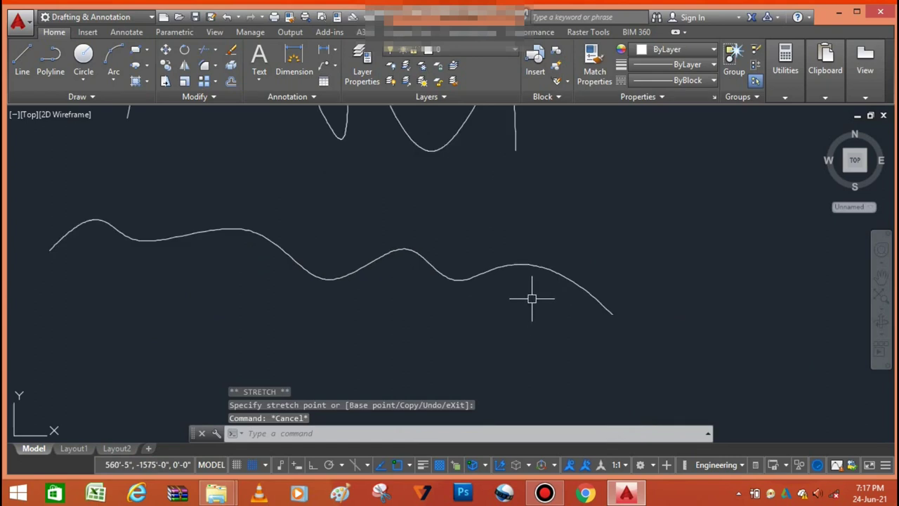
pyautogui.scroll(-3, 500, 271)
pyautogui.scroll(3, 496, 246)
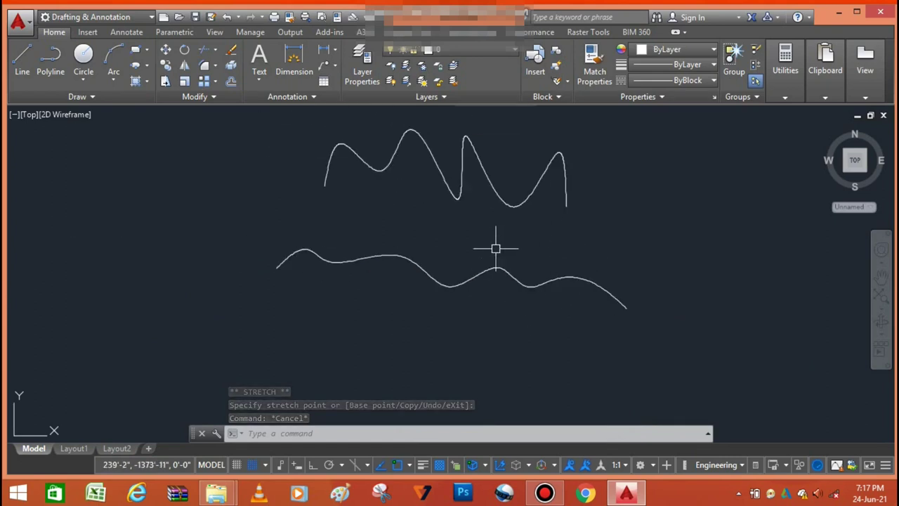
pyautogui.scroll(-2, 494, 220)
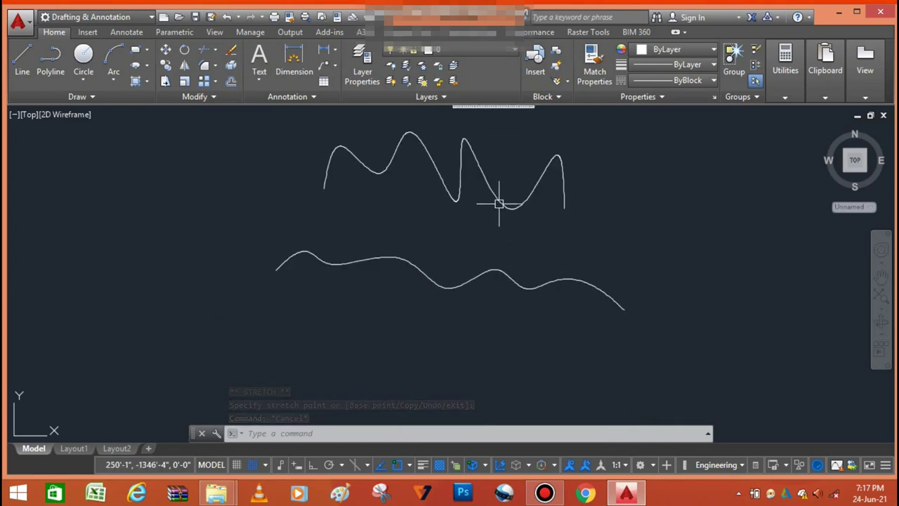
pyautogui.click(412, 262)
pyautogui.scroll(2, 409, 263)
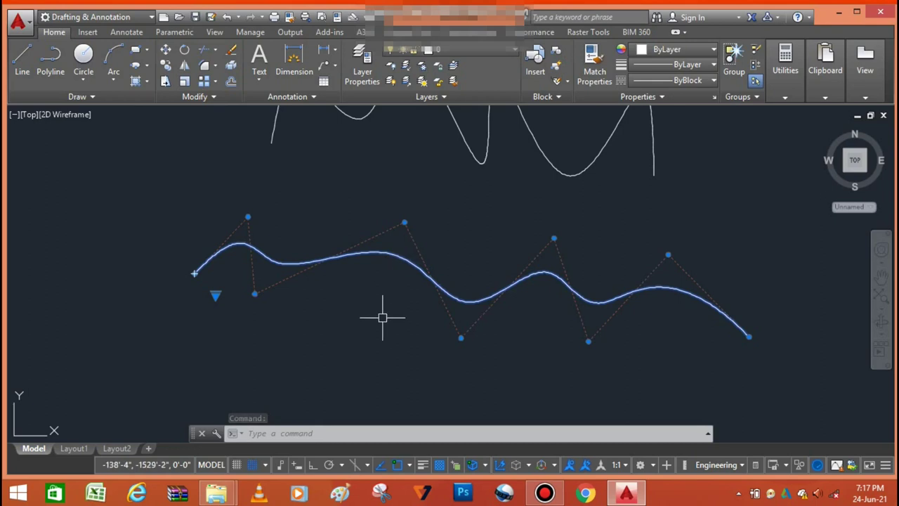
pyautogui.scroll(-2, 386, 287)
pyautogui.scroll(4, 373, 203)
pyautogui.scroll(-2, 362, 213)
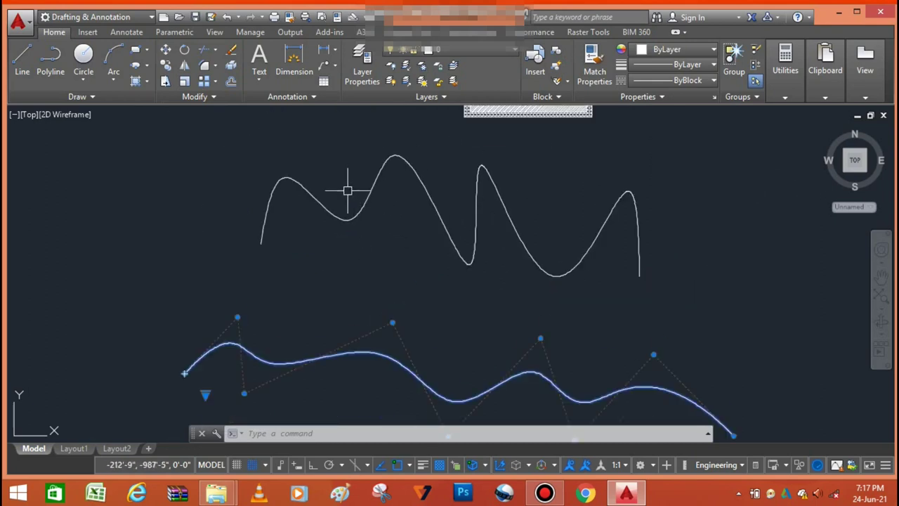
# Select the fit-point spline and reshape its first trough by stretching that fit point down and back up above its original position.
pyautogui.click(347, 190)
pyautogui.scroll(2, 344, 218)
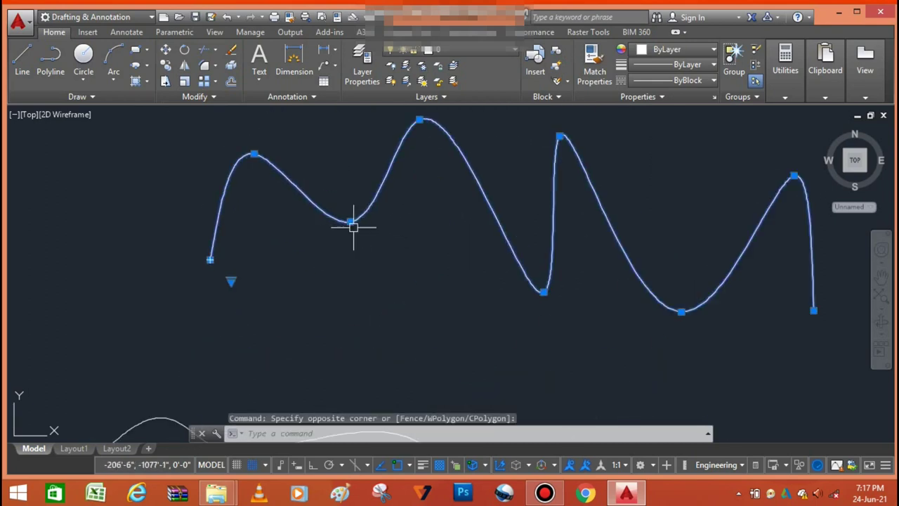
pyautogui.click(351, 221)
pyautogui.click(357, 253)
pyautogui.click(358, 254)
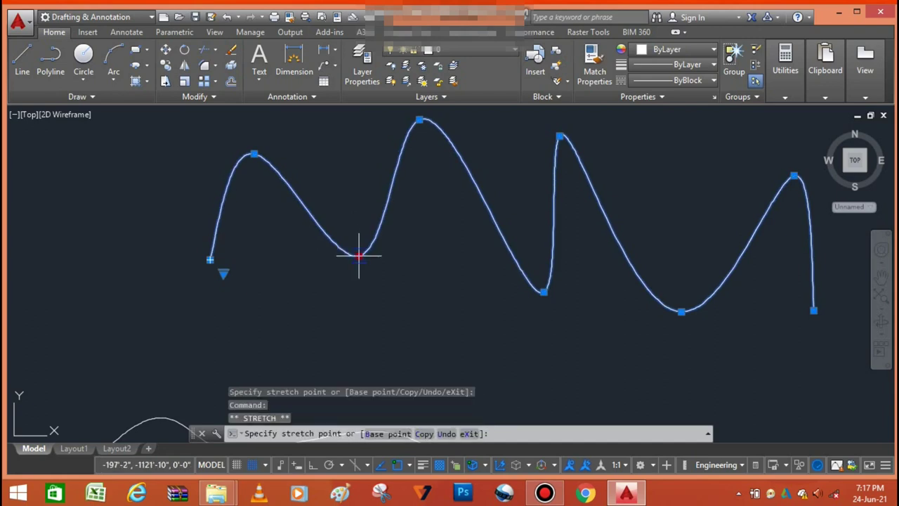
pyautogui.click(347, 205)
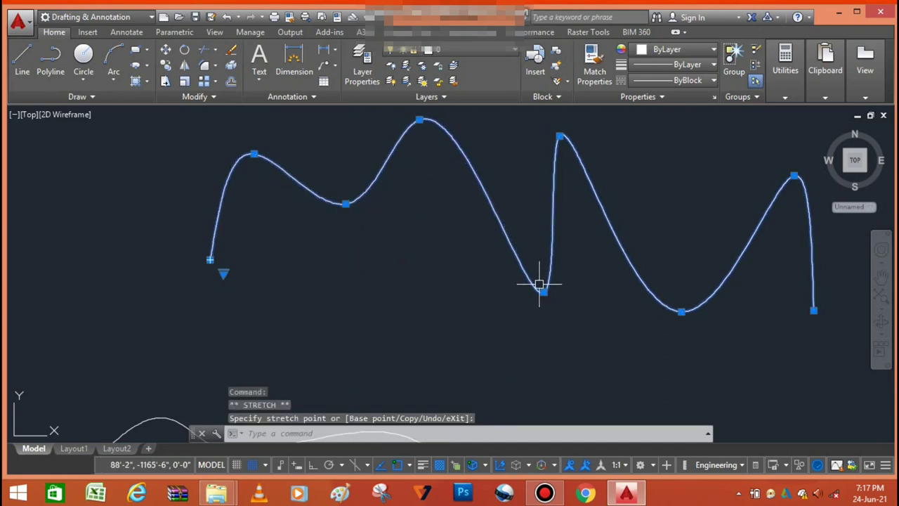
# Stretch the fit-point spline's second trough point up and to the left and its third trough point upward, and deselect the curve.
pyautogui.click(507, 238)
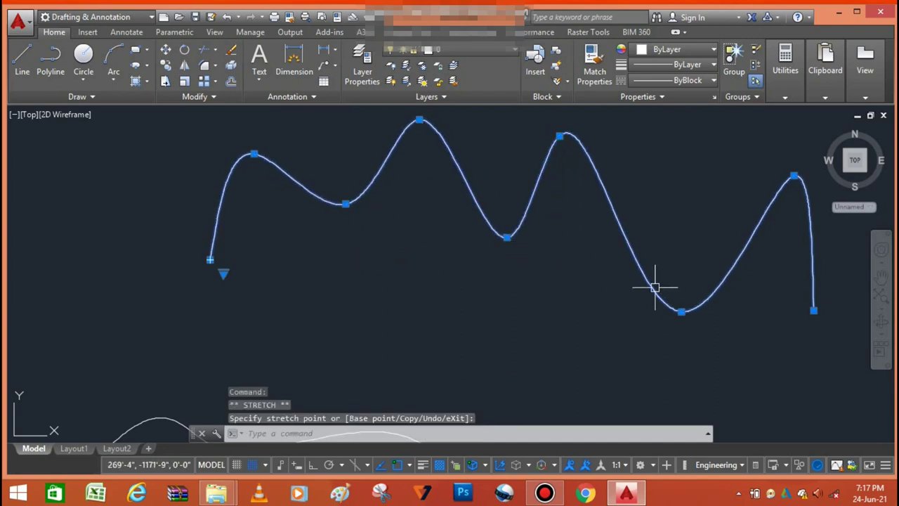
pyautogui.click(678, 312)
pyautogui.click(680, 311)
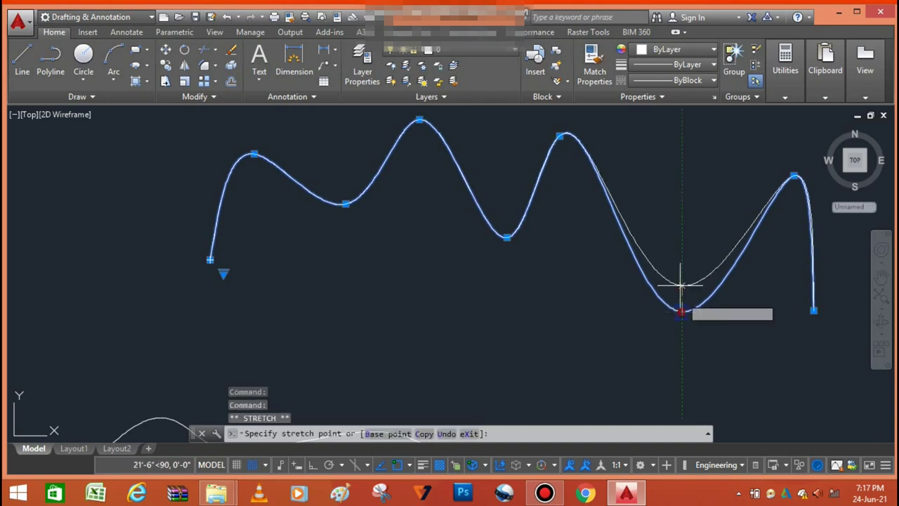
pyautogui.click(676, 273)
pyautogui.scroll(-2, 600, 329)
pyautogui.press('Escape')
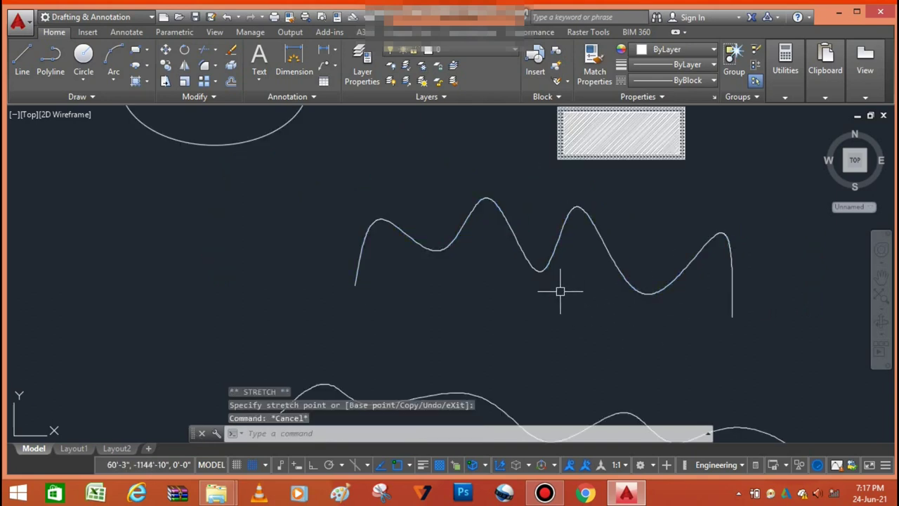
# Draw a vertical and a horizontal construction line with Ortho on, crossing at one point in the empty area beside the splines.
pyautogui.click(101, 96)
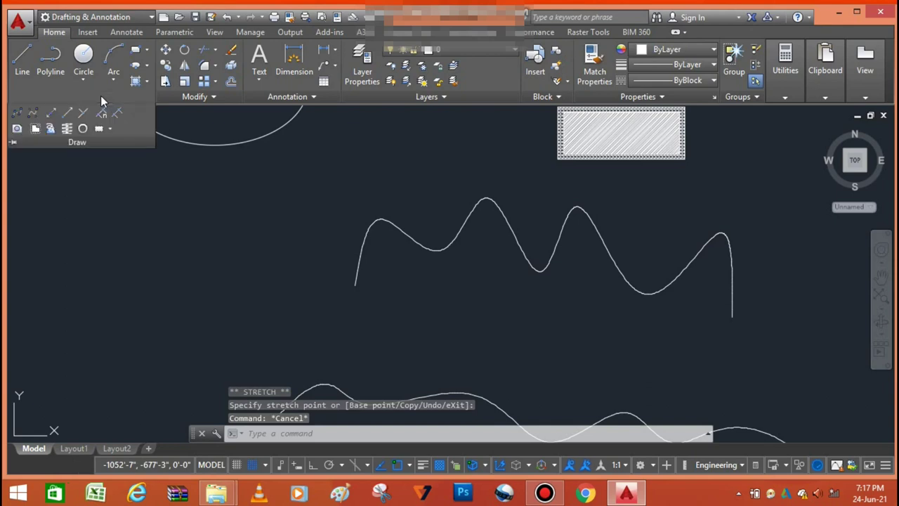
pyautogui.click(52, 114)
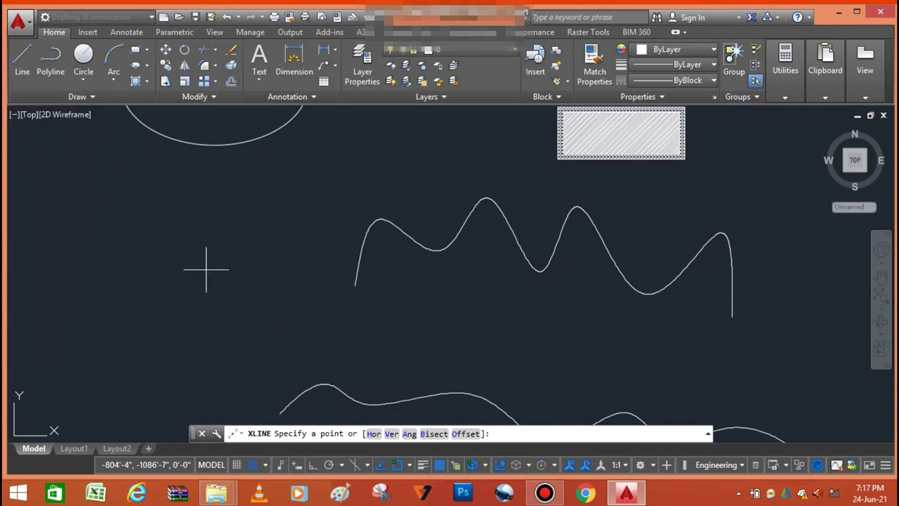
pyautogui.scroll(-4, 401, 267)
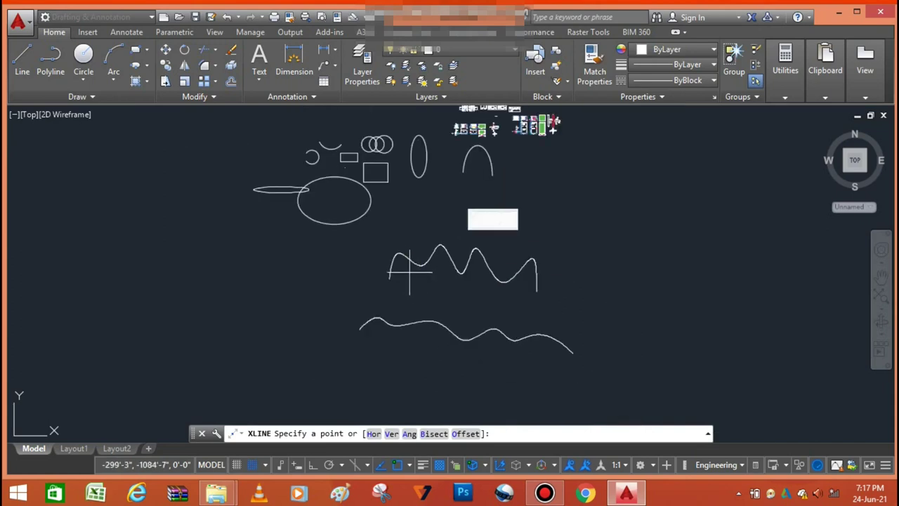
pyautogui.scroll(-2, 380, 289)
pyautogui.scroll(-2, 306, 295)
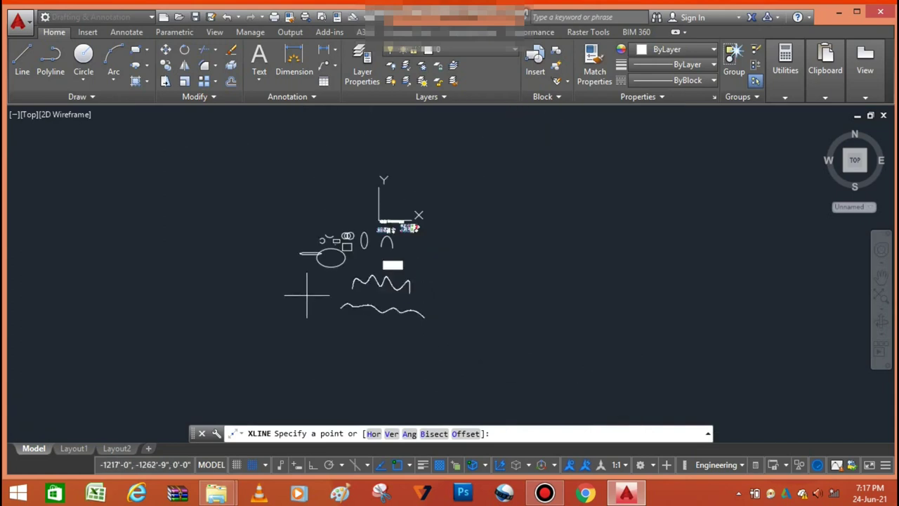
pyautogui.scroll(5, 328, 281)
pyautogui.scroll(-3, 368, 301)
pyautogui.scroll(3, 389, 287)
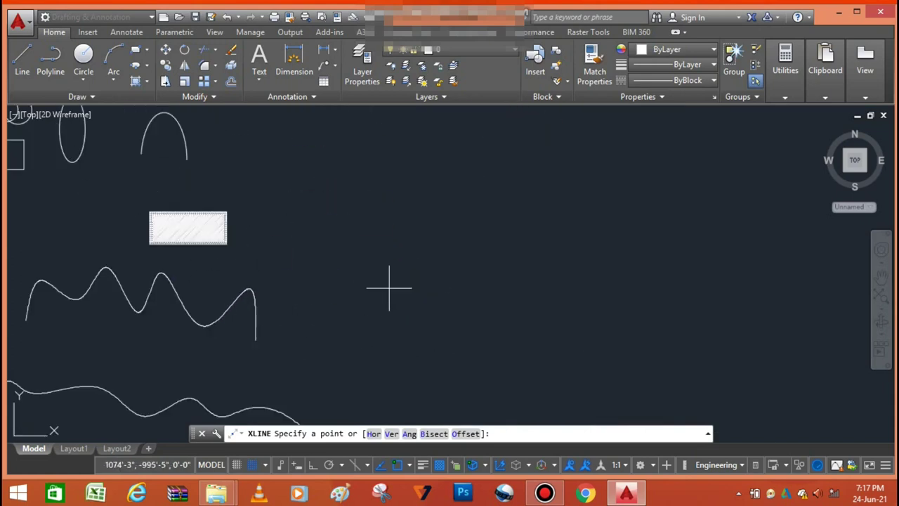
pyautogui.scroll(-2, 486, 265)
pyautogui.scroll(2, 486, 260)
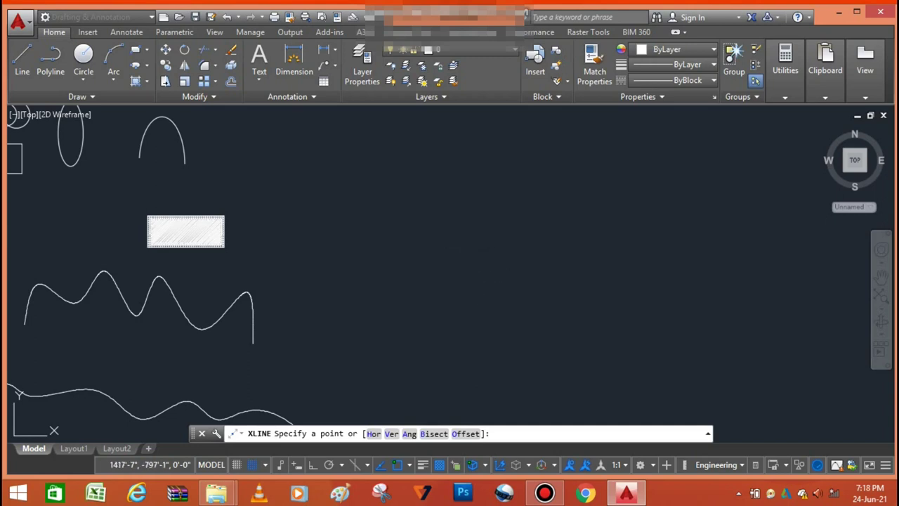
pyautogui.click(481, 239)
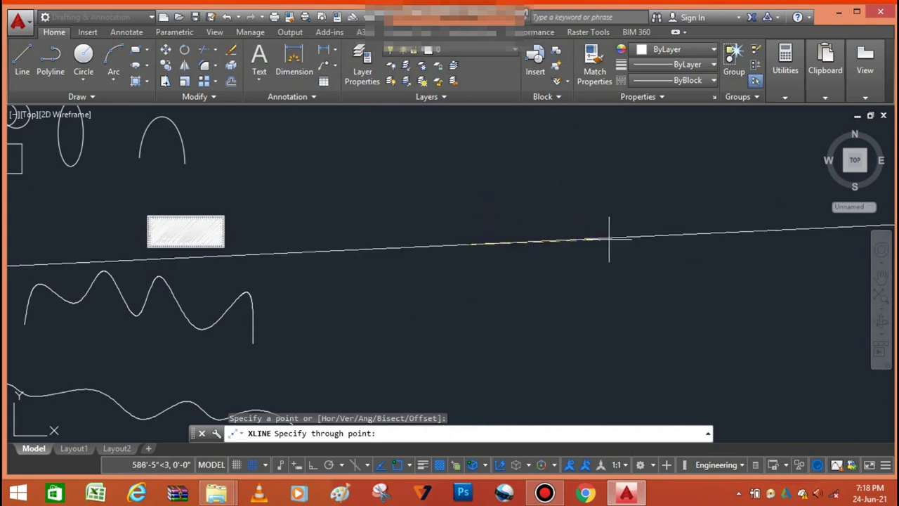
pyautogui.click(314, 465)
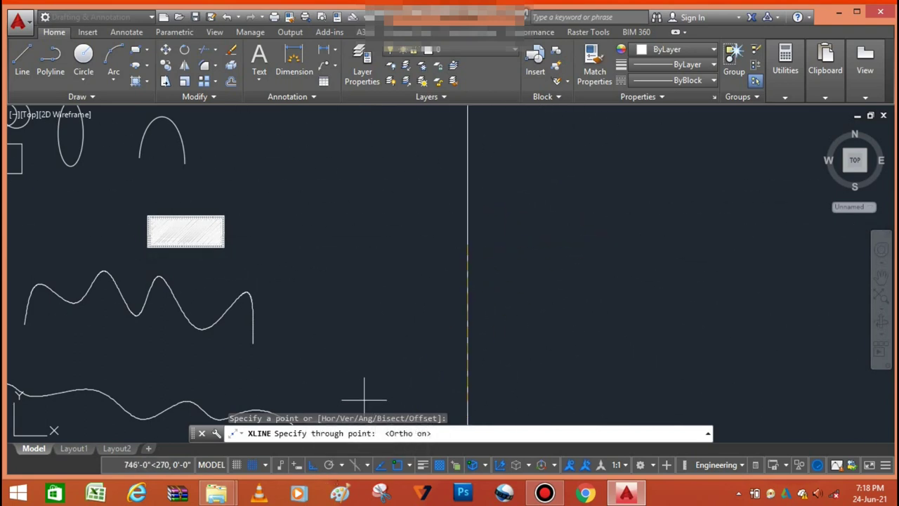
pyautogui.click(474, 255)
pyautogui.click(569, 224)
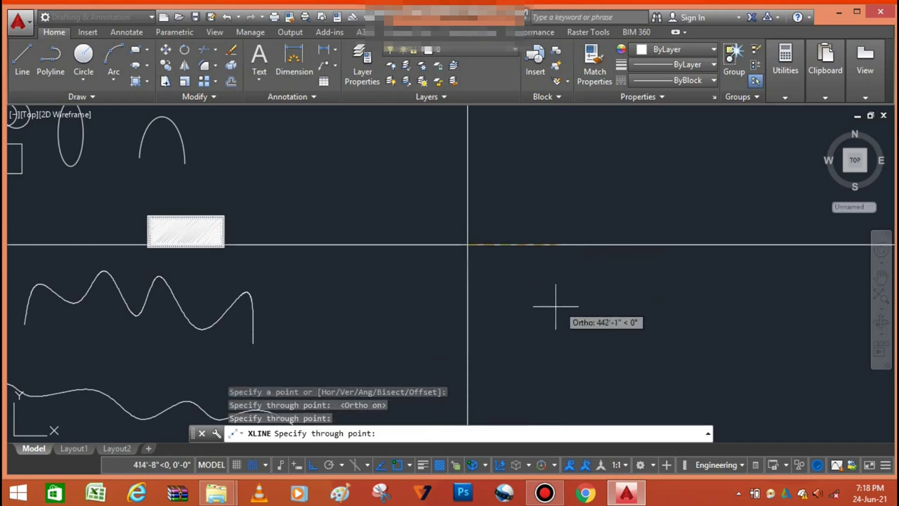
pyautogui.press('Escape')
# Draw a three-sided line outline standing on the horizontal construction line, just to the right of the vertical one.
pyautogui.scroll(-5, 422, 274)
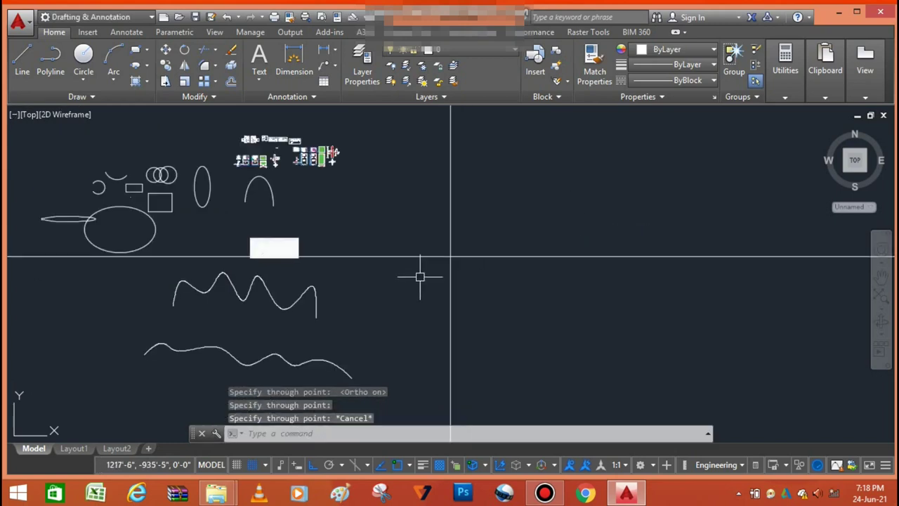
pyautogui.scroll(5, 436, 271)
pyautogui.scroll(-3, 426, 276)
pyautogui.scroll(8, 419, 288)
pyautogui.scroll(5, 435, 273)
pyautogui.scroll(-2, 457, 317)
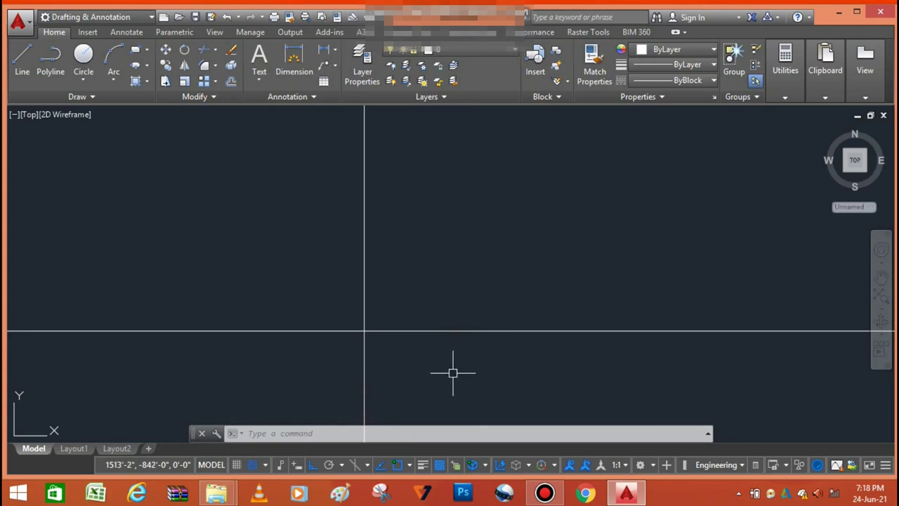
pyautogui.write('l')
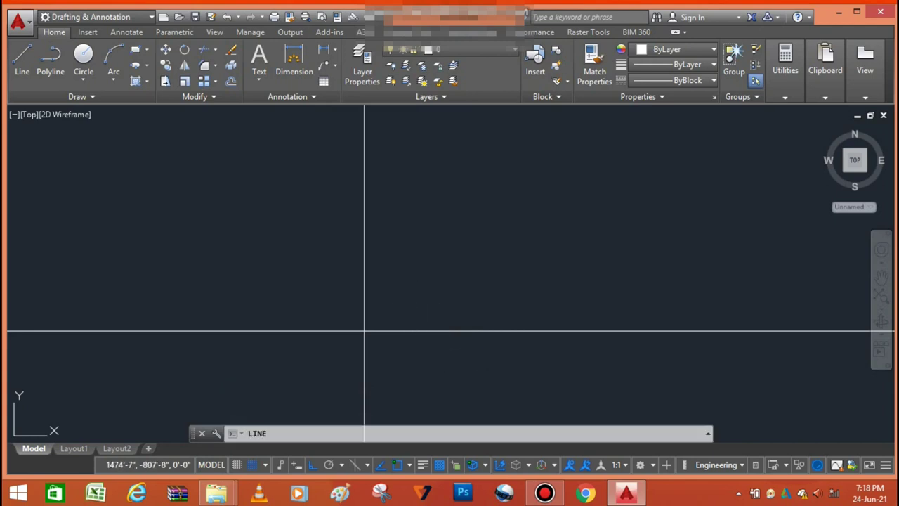
pyautogui.press('Return')
pyautogui.click(402, 329)
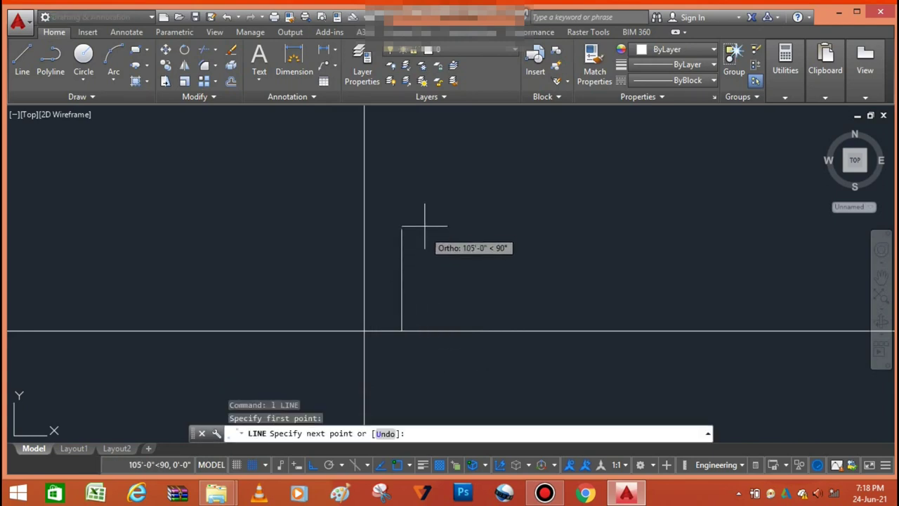
pyautogui.click(402, 189)
pyautogui.click(539, 189)
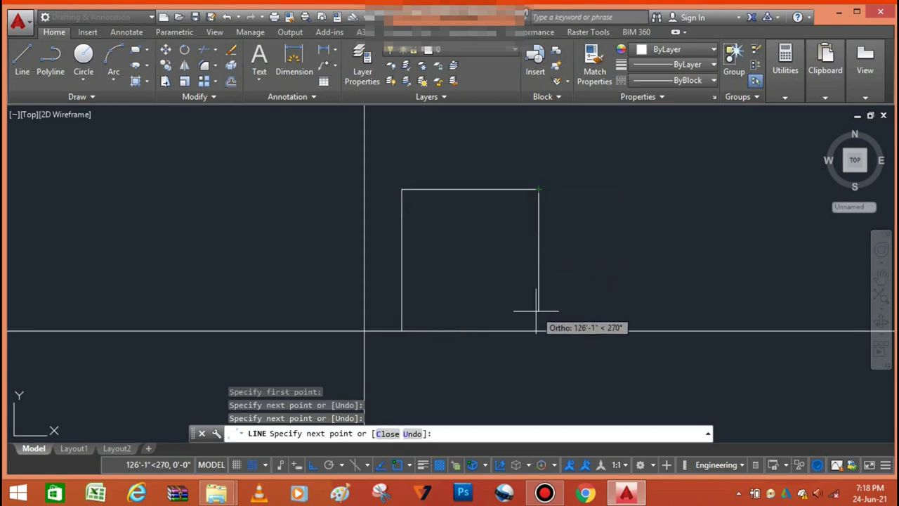
pyautogui.press('Escape')
# Offset the outline's right side inward by 9".
pyautogui.scroll(2, 479, 251)
pyautogui.scroll(-2, 477, 257)
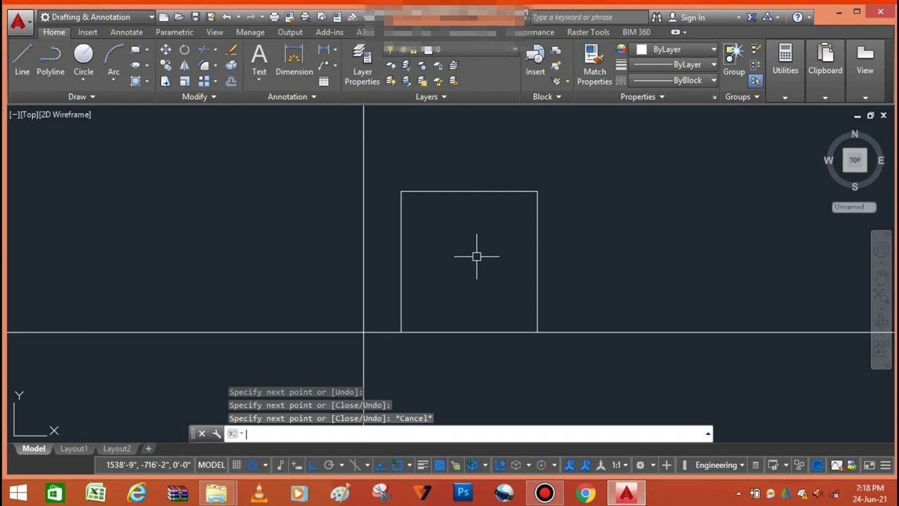
pyautogui.write('ff')
pyautogui.press('Return')
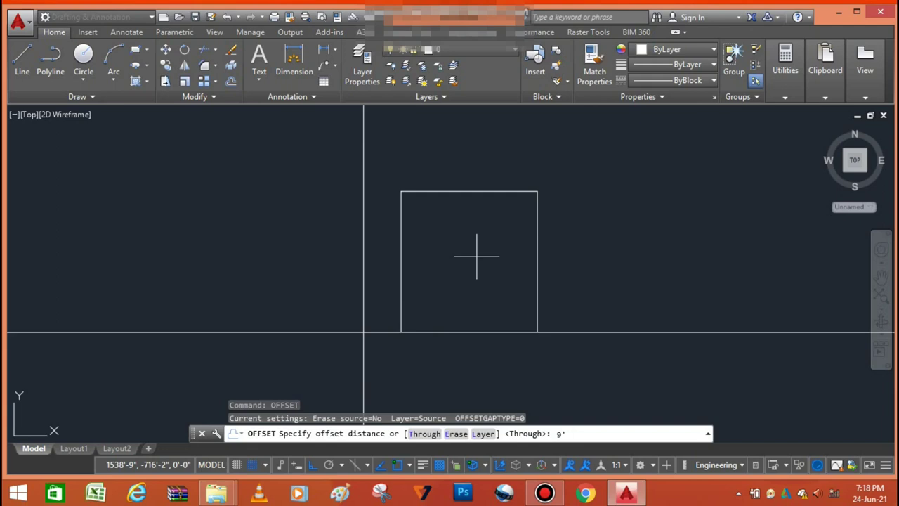
pyautogui.press('Return')
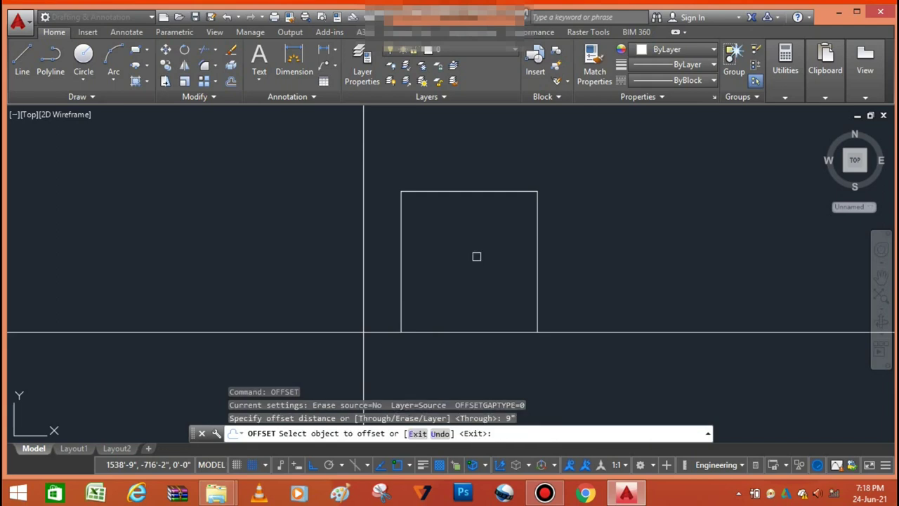
pyautogui.click(537, 262)
pyautogui.click(506, 226)
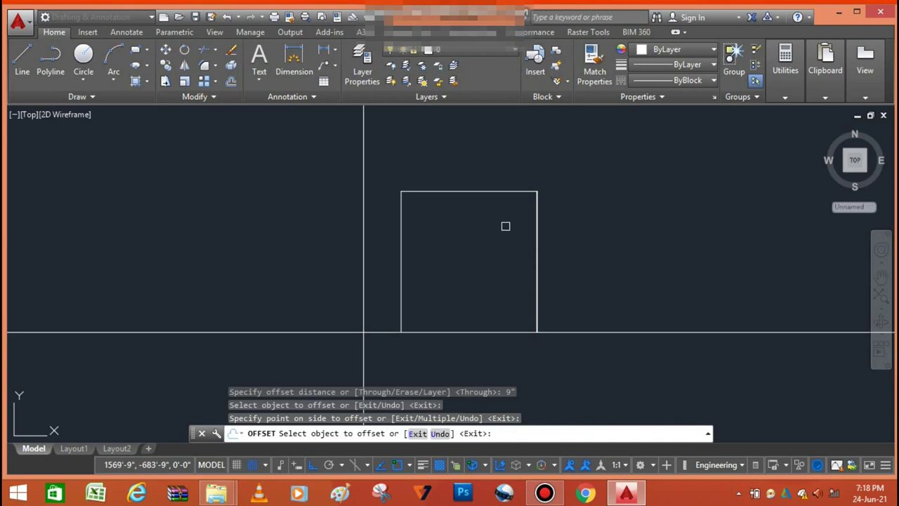
pyautogui.scroll(5, 517, 237)
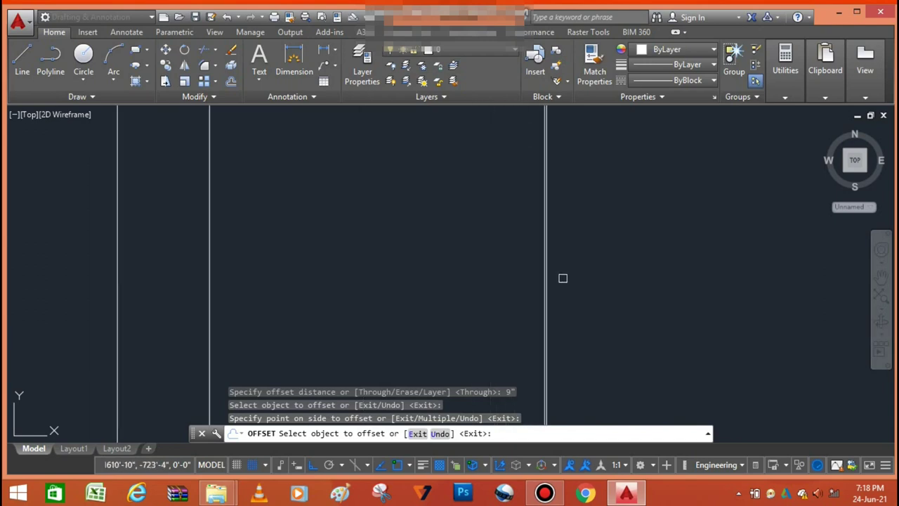
pyautogui.scroll(-4, 551, 298)
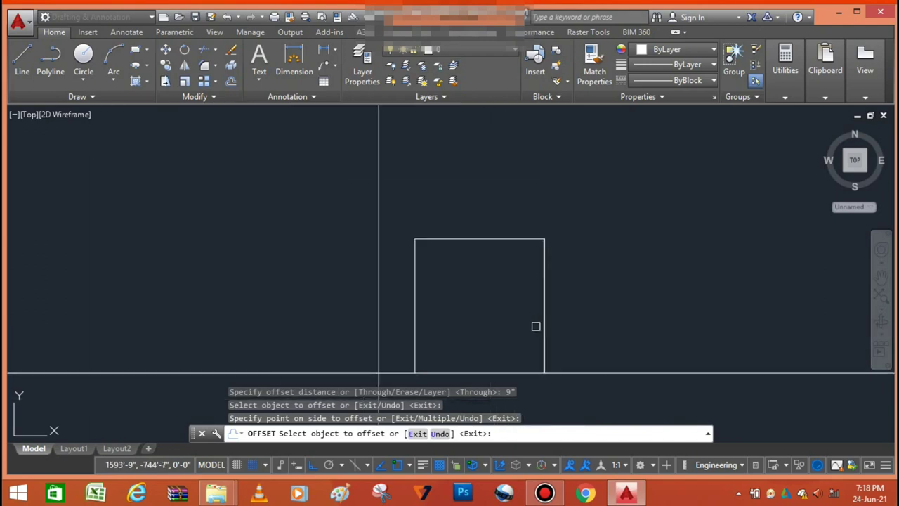
# Restart Offset with a distance of 9' and offset the outline's top and left sides inward.
pyautogui.write('9')
pyautogui.press('Return')
pyautogui.press('Return')
pyautogui.press('Return')
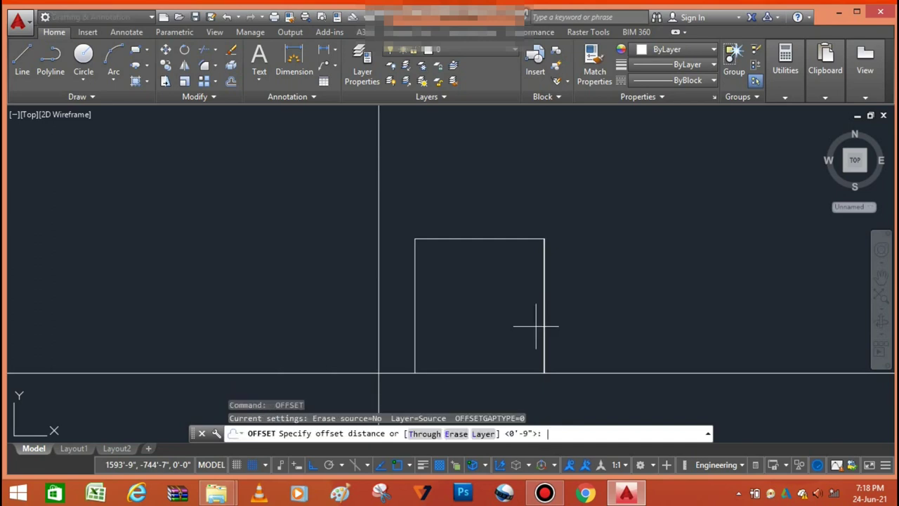
pyautogui.write("9'")
pyautogui.press('Return')
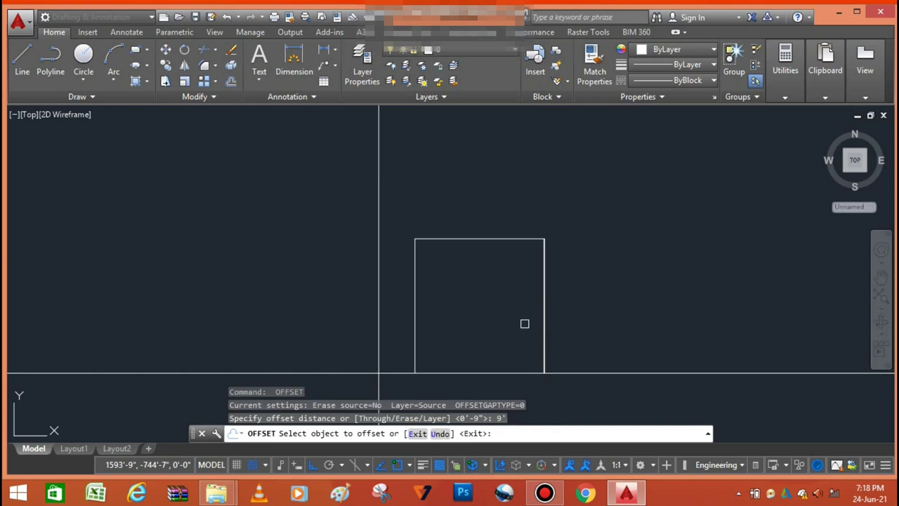
pyautogui.click(487, 243)
pyautogui.click(482, 257)
pyautogui.click(414, 292)
pyautogui.click(452, 301)
# Offset the horizontal construction line 9' upward and the outline's right side 9' inward, and end the command.
pyautogui.click(489, 370)
pyautogui.click(481, 351)
pyautogui.click(544, 356)
pyautogui.click(512, 354)
pyautogui.scroll(4, 494, 325)
pyautogui.press('Escape')
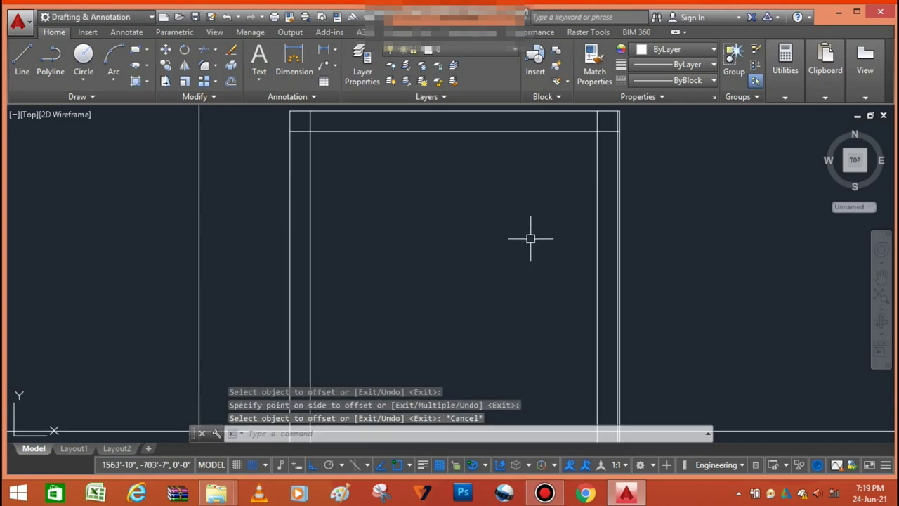
# Examine how far the vertical and horizontal construction lines extend across and beyond the whole drawing.
pyautogui.scroll(-4, 530, 238)
pyautogui.scroll(-4, 443, 301)
pyautogui.scroll(6, 457, 291)
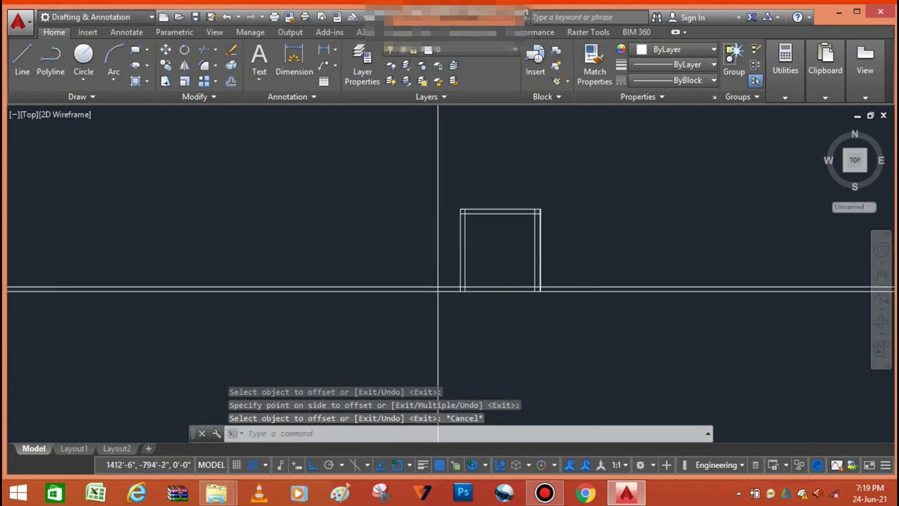
pyautogui.scroll(-4, 432, 288)
pyautogui.scroll(3, 492, 297)
pyautogui.scroll(-8, 516, 288)
pyautogui.scroll(-6, 520, 260)
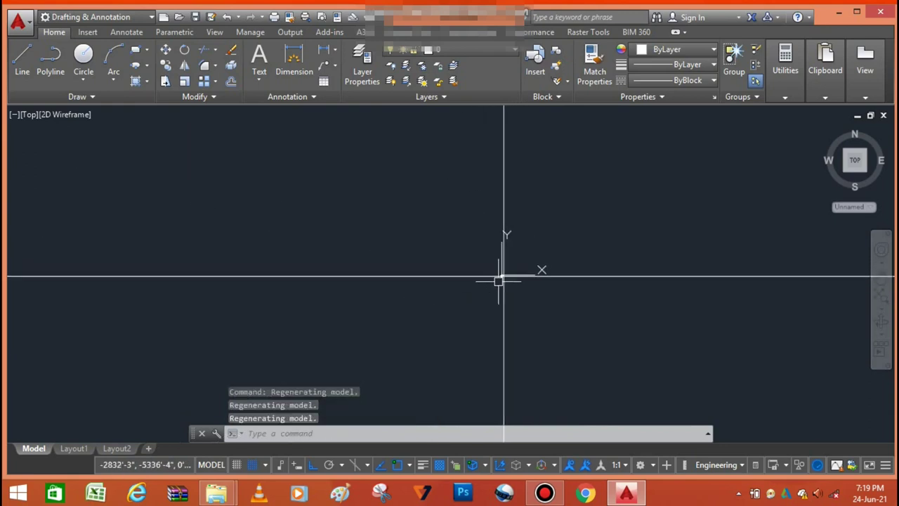
pyautogui.scroll(6, 503, 277)
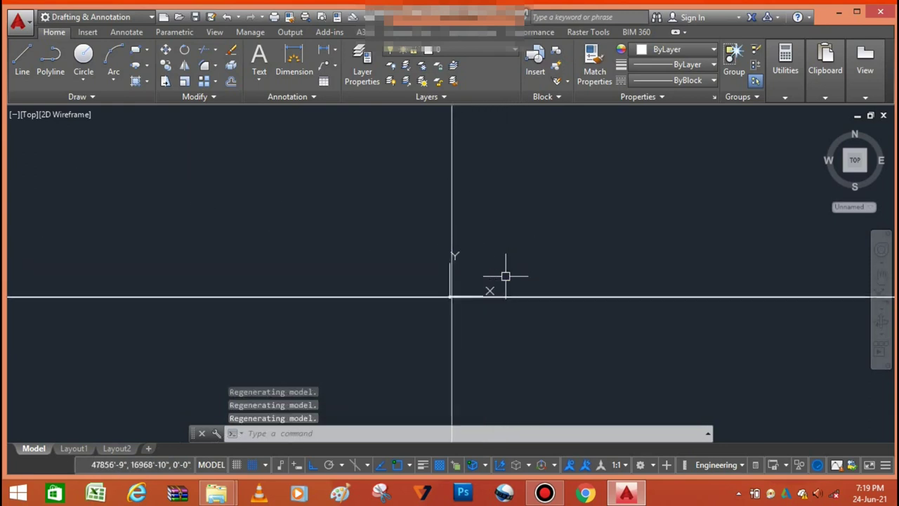
pyautogui.moveTo(425, 284); pyautogui.dragTo(501, 261, button='middle')
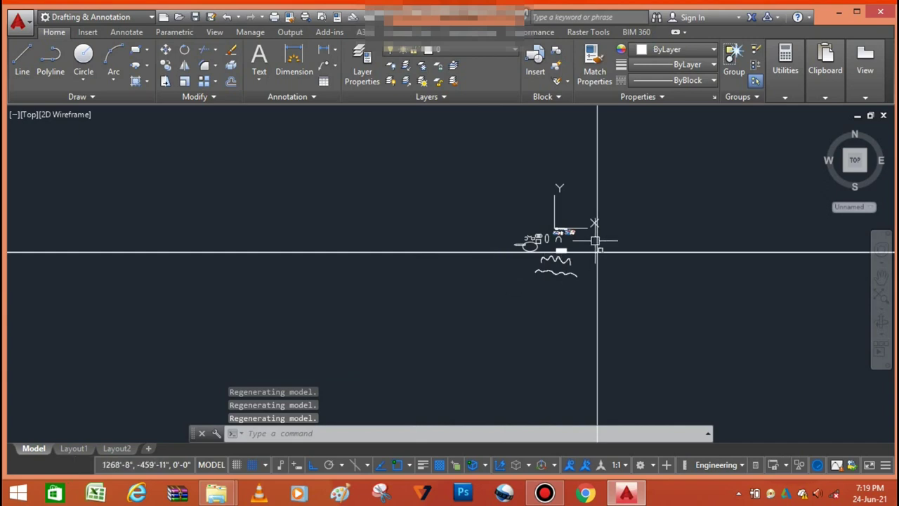
pyautogui.scroll(5, 605, 239)
pyautogui.scroll(5, 524, 308)
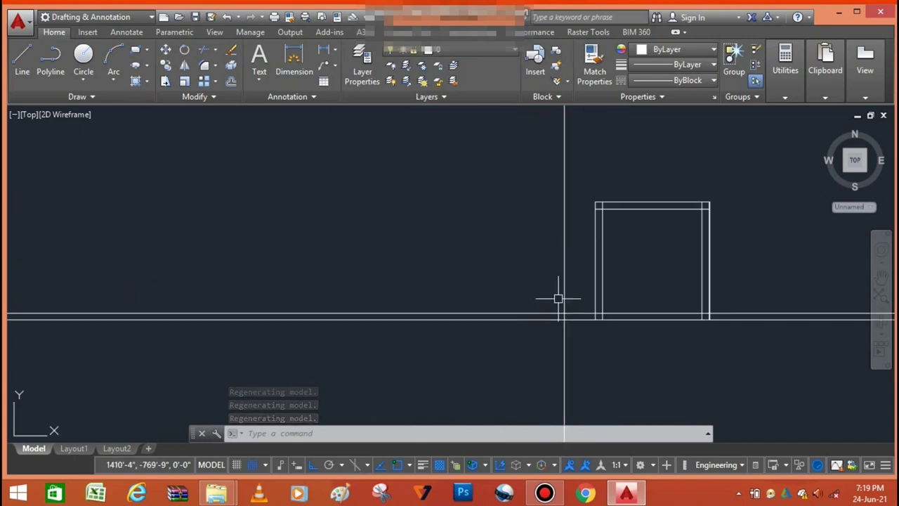
# Draw a horizontal line about 295' long above the outline, crossing the vertical construction line.
pyautogui.scroll(-1, 532, 284)
pyautogui.write('l')
pyautogui.press('Return')
pyautogui.click(461, 139)
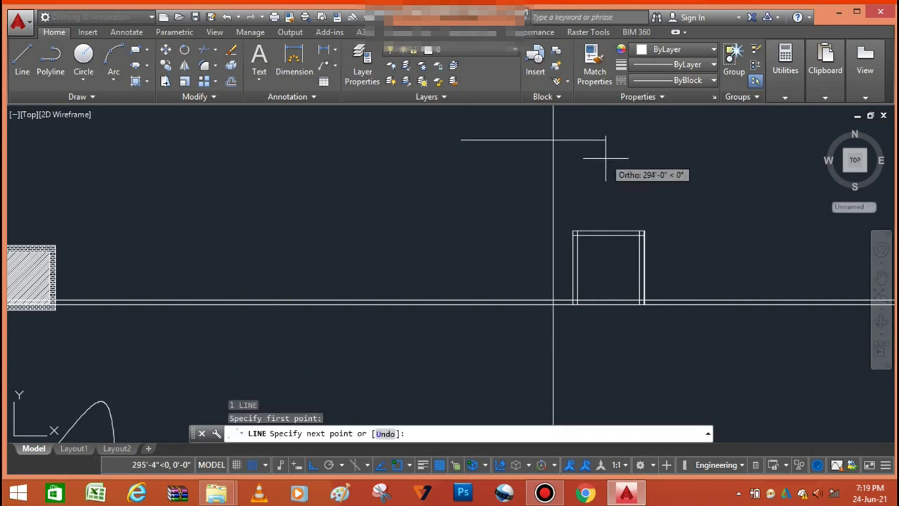
pyautogui.click(605, 176)
pyautogui.press('Escape')
# Trim the vertical construction line between the short horizontal line and the horizontal construction lines, using all objects as cutting edges.
pyautogui.write('t')
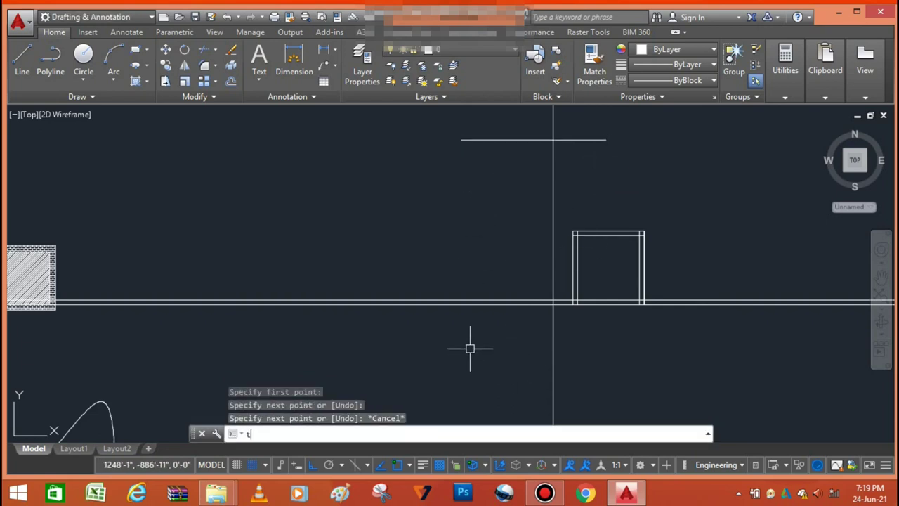
pyautogui.write('r')
pyautogui.press('Return')
pyautogui.press('Return')
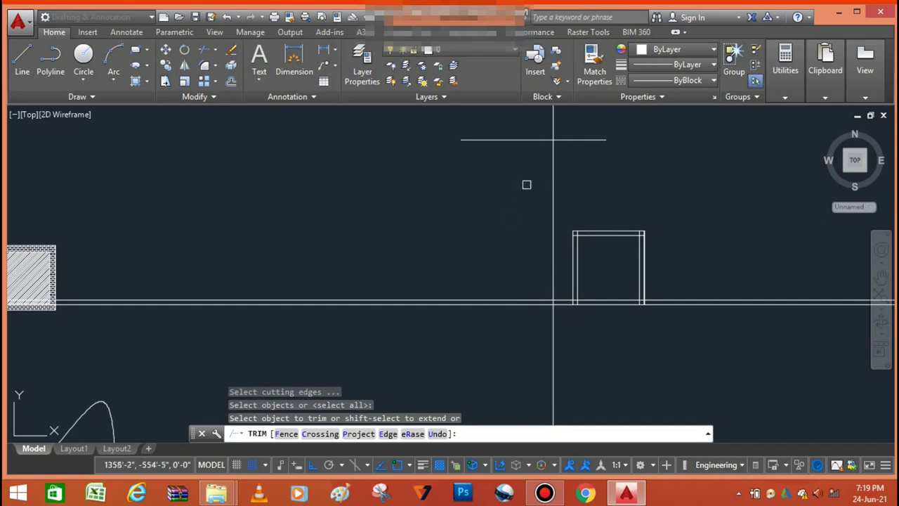
pyautogui.click(552, 206)
# Trim away the parts of both horizontal construction lines that lie between the outline's sides, and end the command.
pyautogui.scroll(-4, 463, 274)
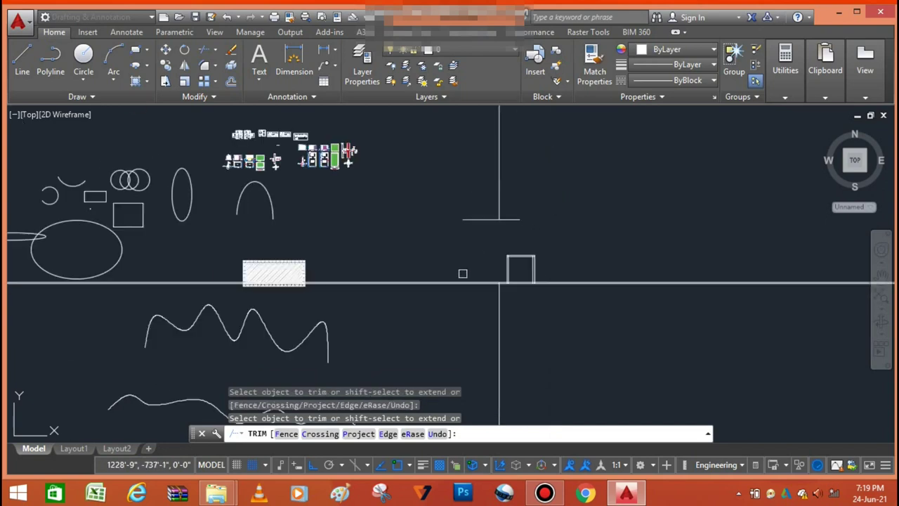
pyautogui.scroll(3, 467, 264)
pyautogui.scroll(4, 562, 306)
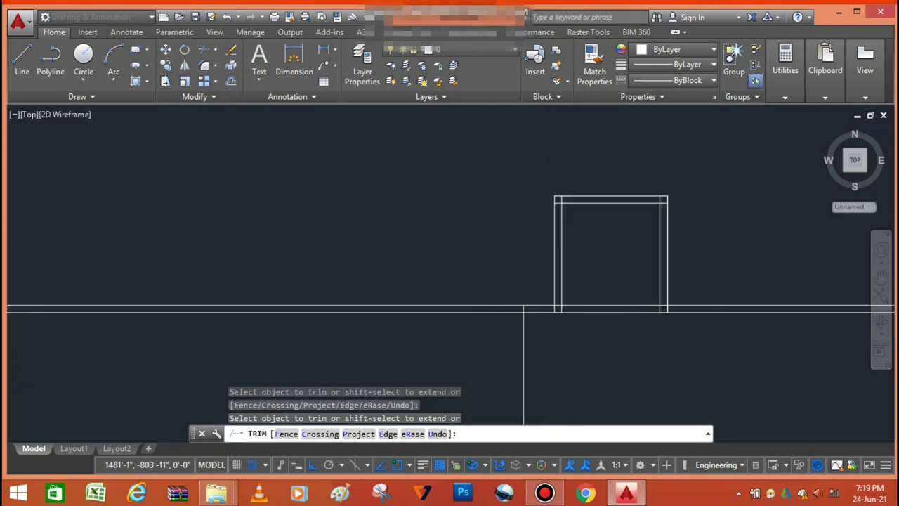
pyautogui.click(584, 257)
pyautogui.click(572, 316)
pyautogui.scroll(-5, 584, 295)
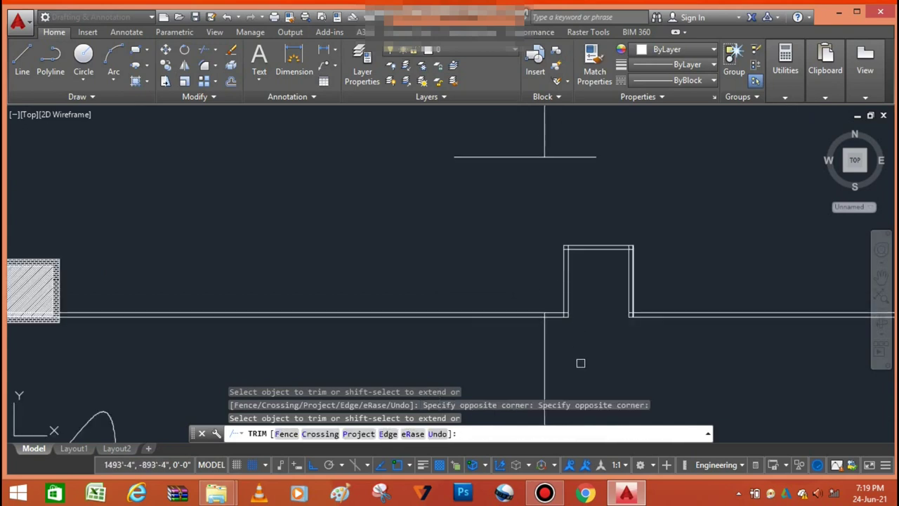
pyautogui.press('Escape')
# Erase the trimmed outline, the short horizontal line and all construction lines passing through and beside it.
pyautogui.click(663, 228)
pyautogui.click(529, 369)
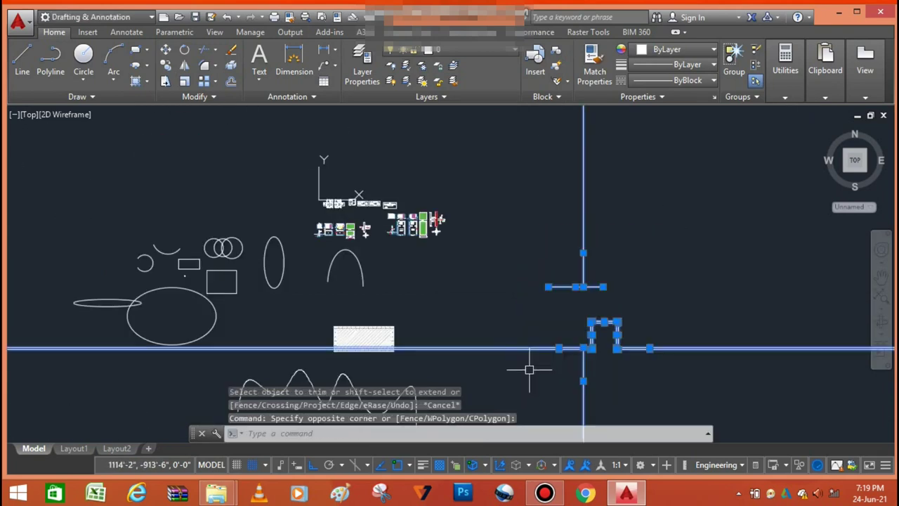
pyautogui.write('R')
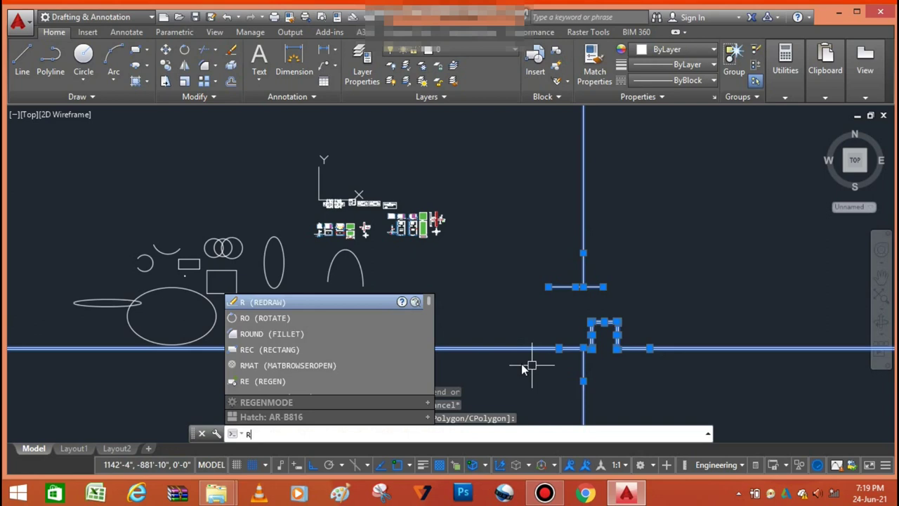
pyautogui.press('BackSpace')
pyautogui.write('e')
pyautogui.press('Return')
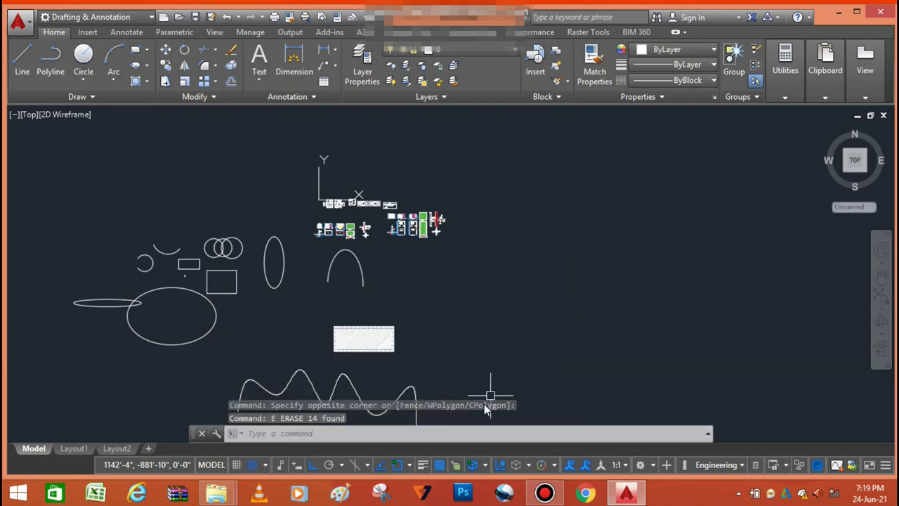
pyautogui.scroll(5, 481, 324)
pyautogui.scroll(-2, 480, 322)
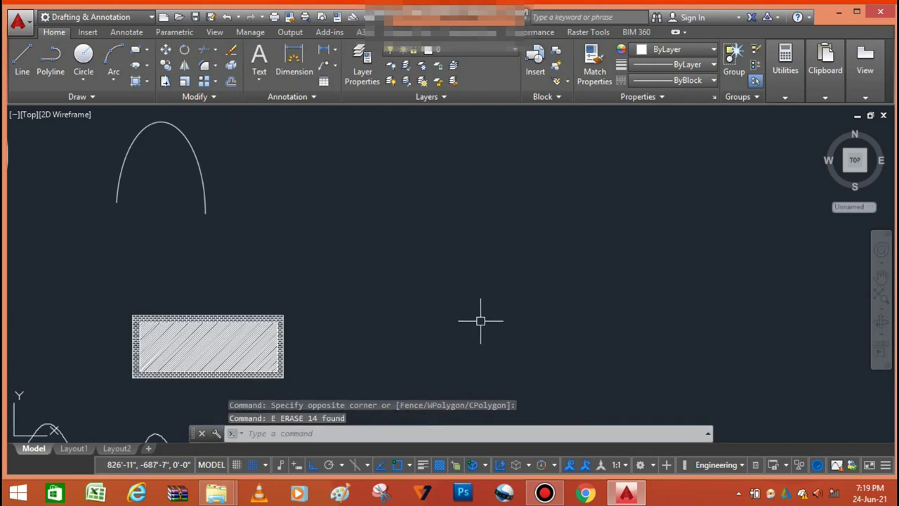
pyautogui.scroll(-2, 443, 312)
pyautogui.scroll(4, 375, 301)
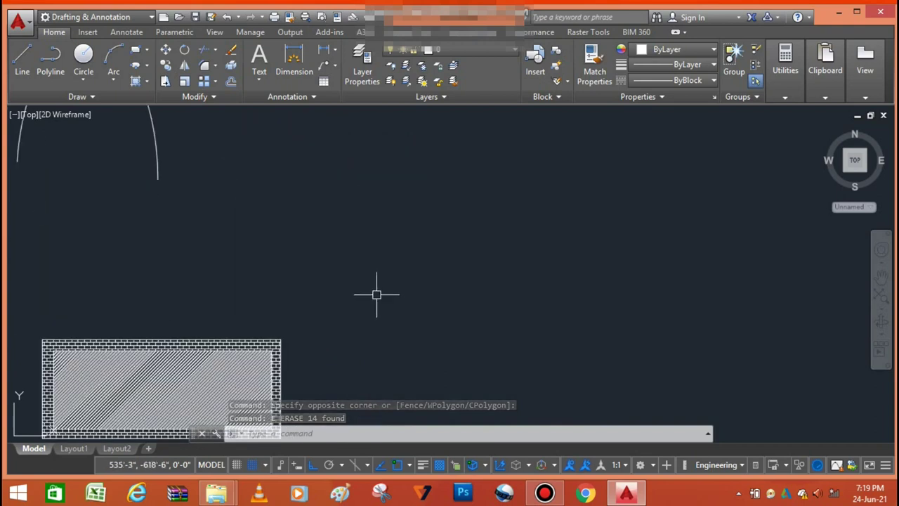
pyautogui.click(484, 252)
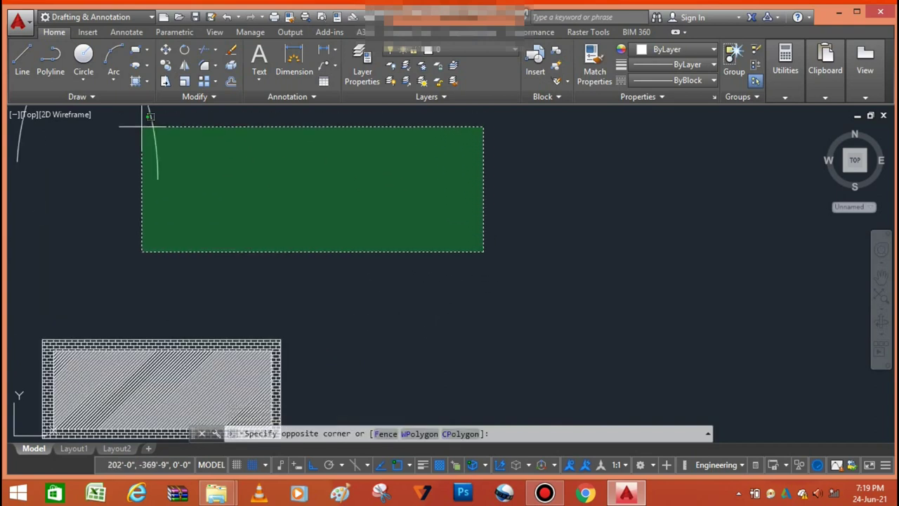
pyautogui.click(297, 229)
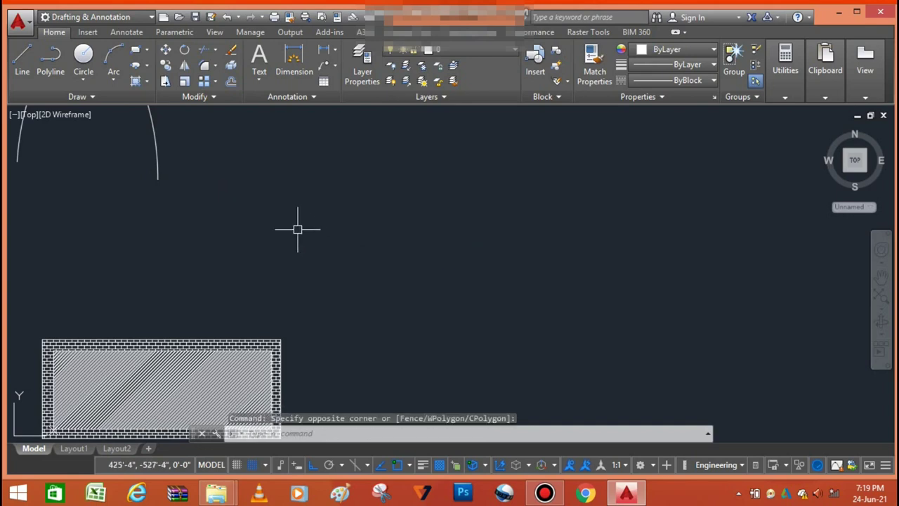
# Start a ray from a point in the empty area right of the hatched rectangle, with Ortho off.
pyautogui.click(112, 96)
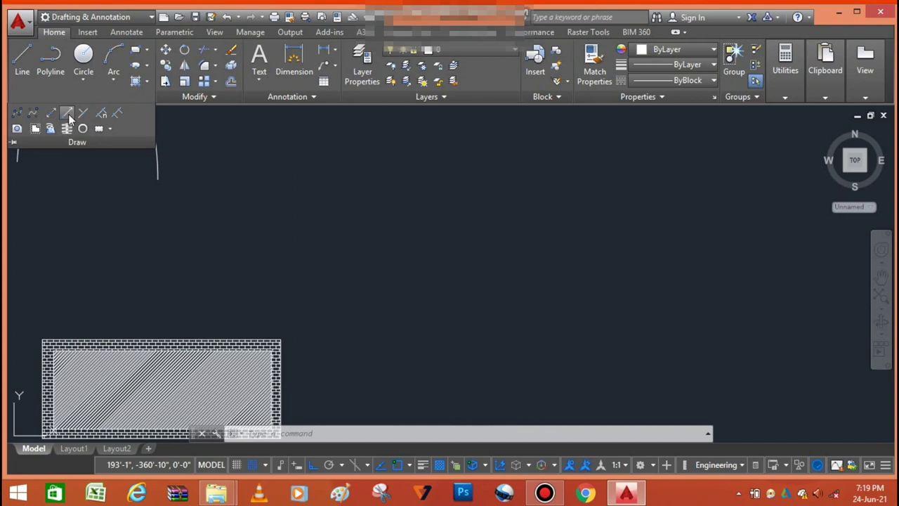
pyautogui.click(67, 112)
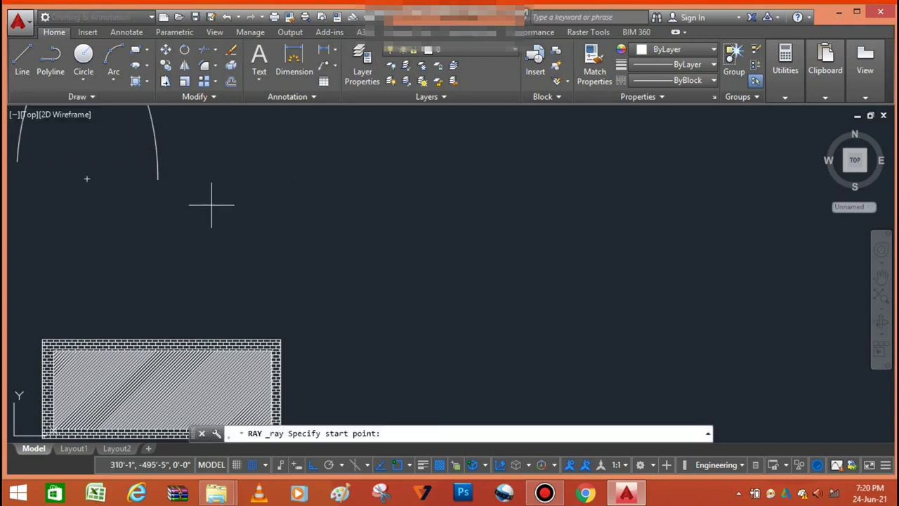
pyautogui.scroll(-2, 211, 204)
pyautogui.scroll(-2, 303, 259)
pyautogui.scroll(3, 498, 270)
pyautogui.scroll(-1, 491, 261)
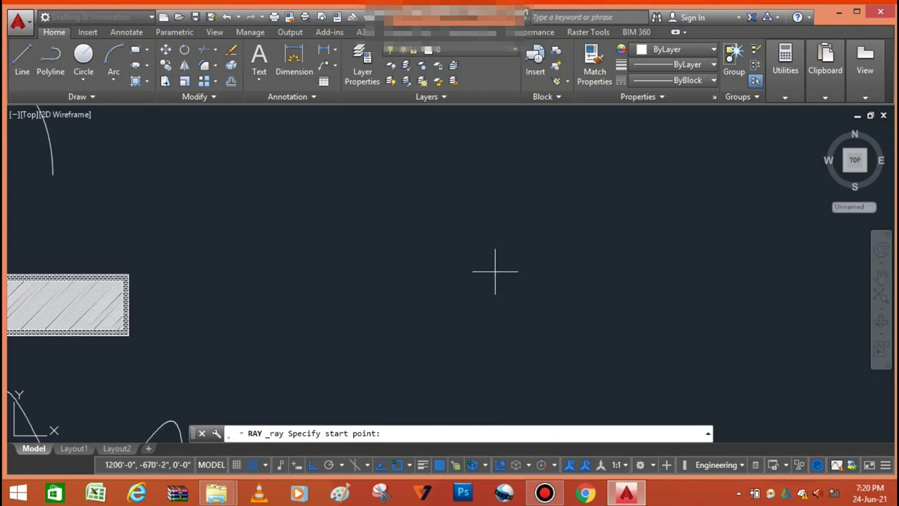
pyautogui.click(495, 272)
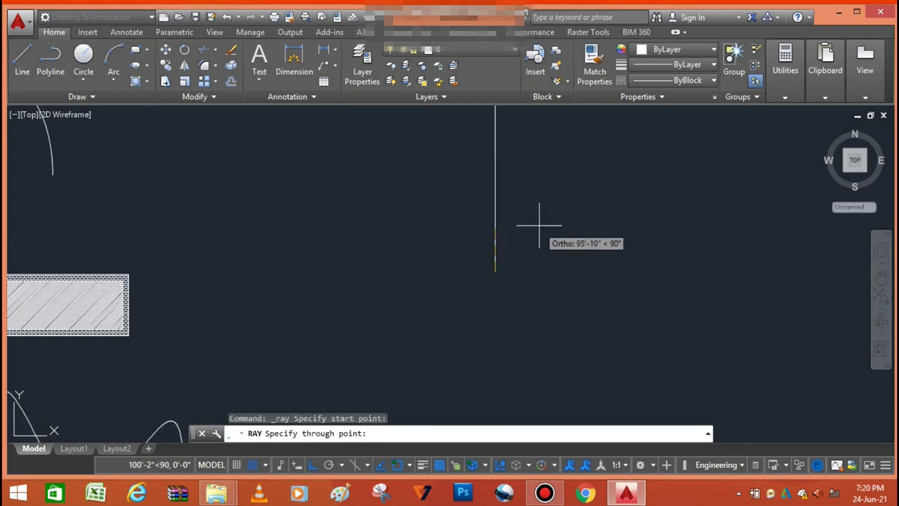
pyautogui.click(315, 465)
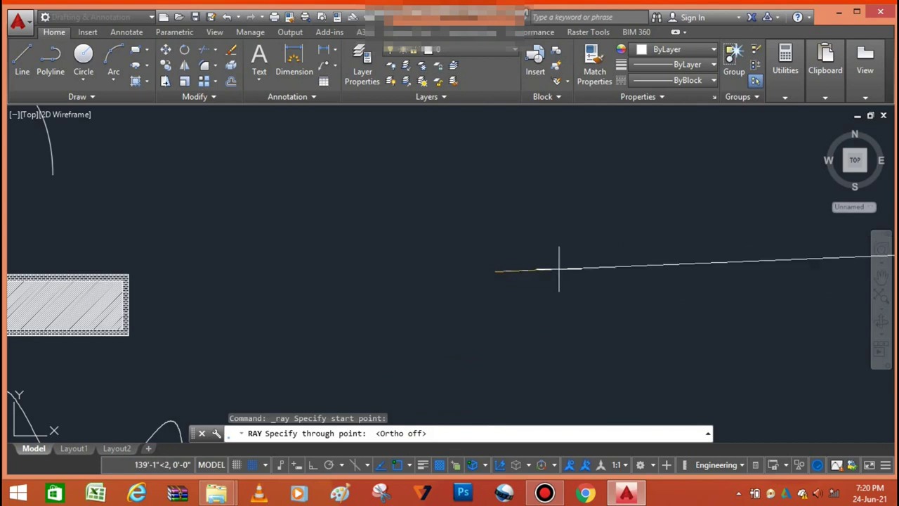
# Examine how far the ray extends from its start point beyond the whole drawing.
pyautogui.scroll(-4, 559, 268)
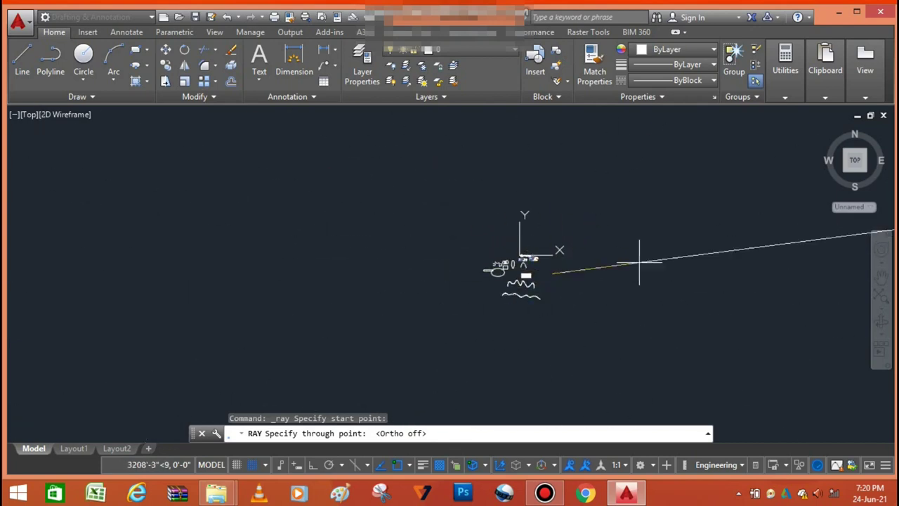
pyautogui.scroll(-3, 640, 262)
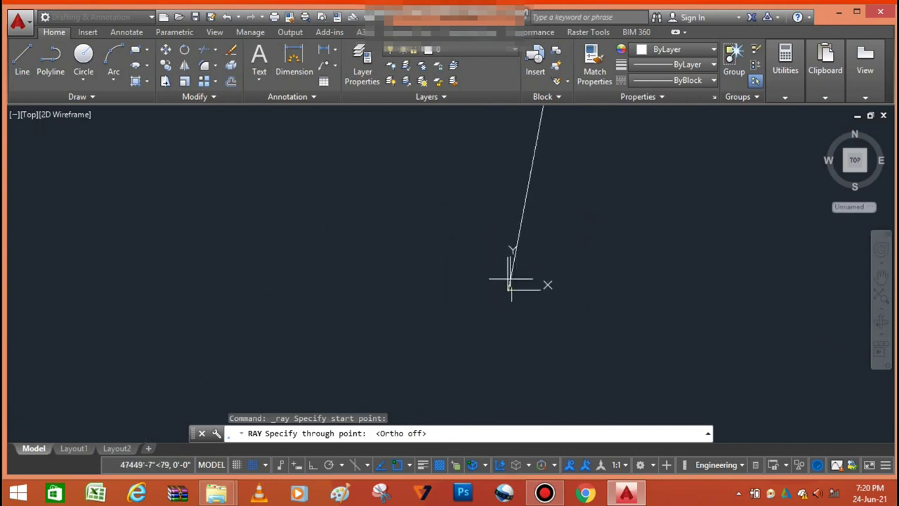
pyautogui.moveTo(541, 281); pyautogui.dragTo(522, 266, button='middle')
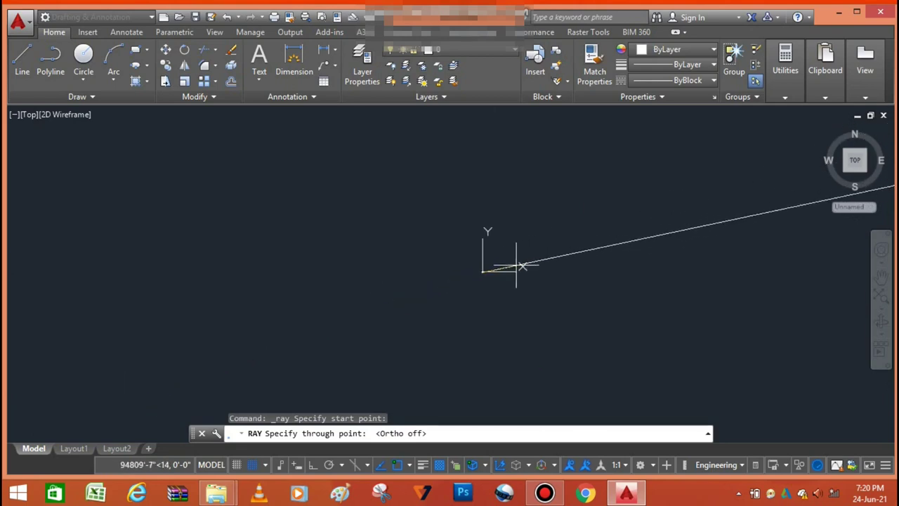
pyautogui.scroll(3, 458, 261)
pyautogui.scroll(3, 423, 232)
pyautogui.scroll(8, 562, 231)
pyautogui.scroll(-4, 555, 228)
pyautogui.scroll(4, 583, 225)
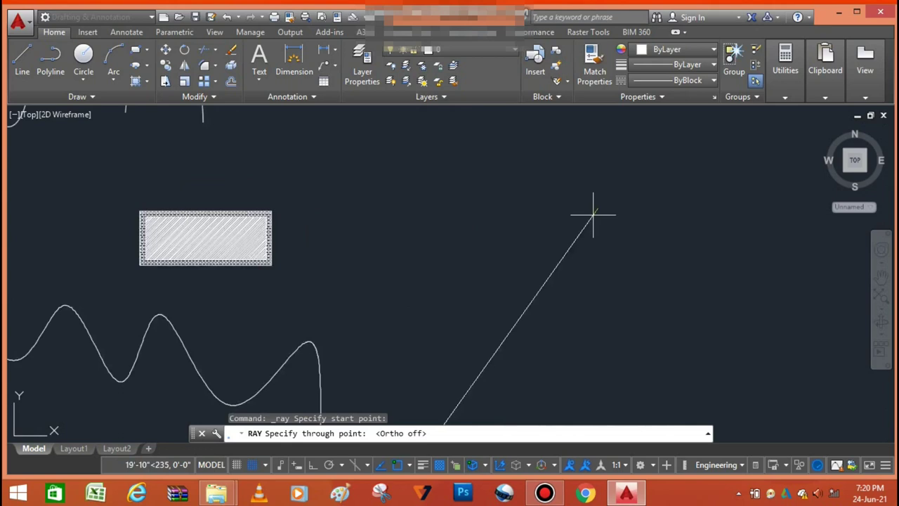
# Draw five rays from the common start point, directed lower right, lower left, upper left, up and upper right.
pyautogui.scroll(2, 593, 216)
pyautogui.click(624, 217)
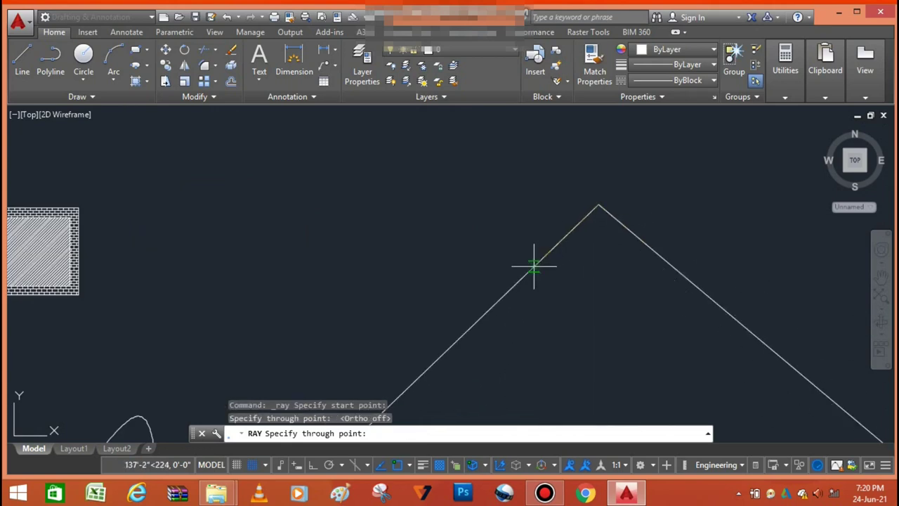
pyautogui.click(534, 266)
pyautogui.click(520, 174)
pyautogui.click(607, 138)
pyautogui.click(685, 165)
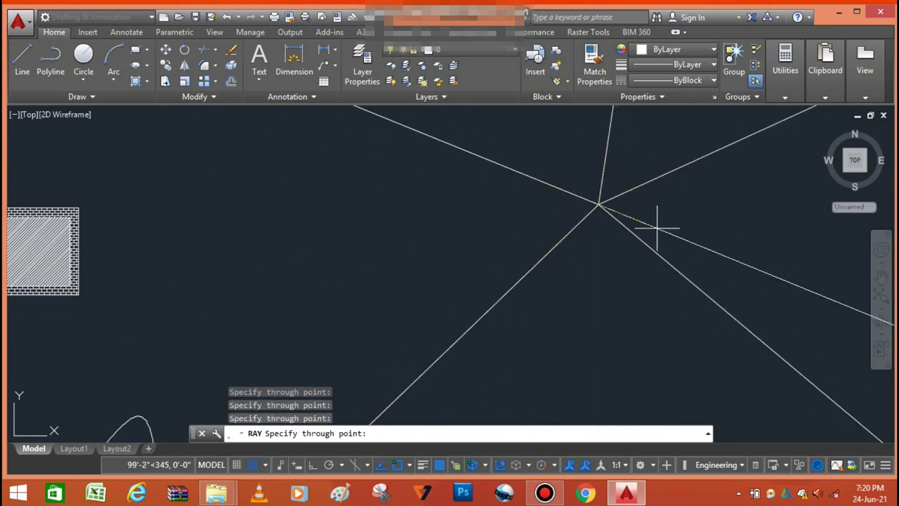
# Add more rays from the same start point to fill the gaps in every direction, and end the command.
pyautogui.scroll(-4, 657, 227)
pyautogui.click(629, 259)
pyautogui.click(538, 247)
pyautogui.click(583, 168)
pyautogui.click(668, 154)
pyautogui.click(716, 241)
pyautogui.click(687, 324)
pyautogui.click(605, 346)
pyautogui.click(518, 288)
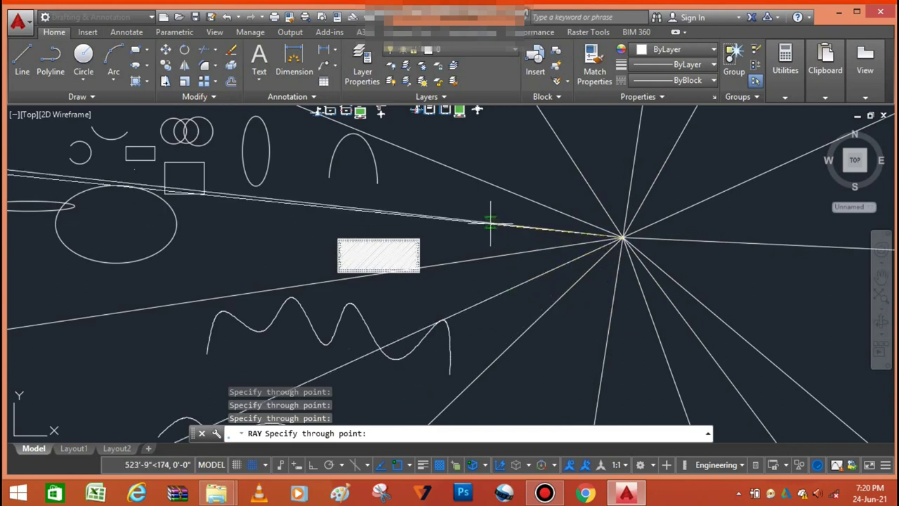
pyautogui.click(599, 122)
pyautogui.click(711, 128)
pyautogui.click(752, 281)
pyautogui.click(797, 203)
pyautogui.press('Escape')
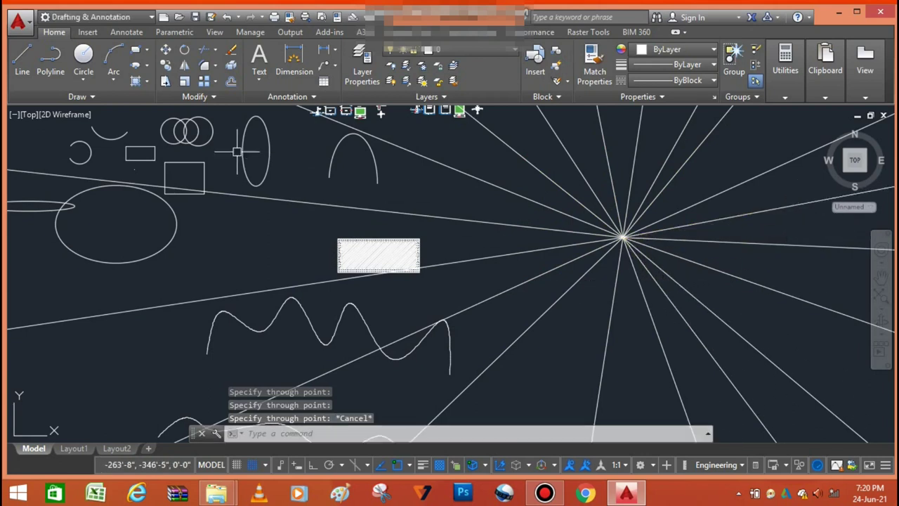
# Draw a circle centred on the rays' common start point, crossing all the rays.
pyautogui.click(84, 60)
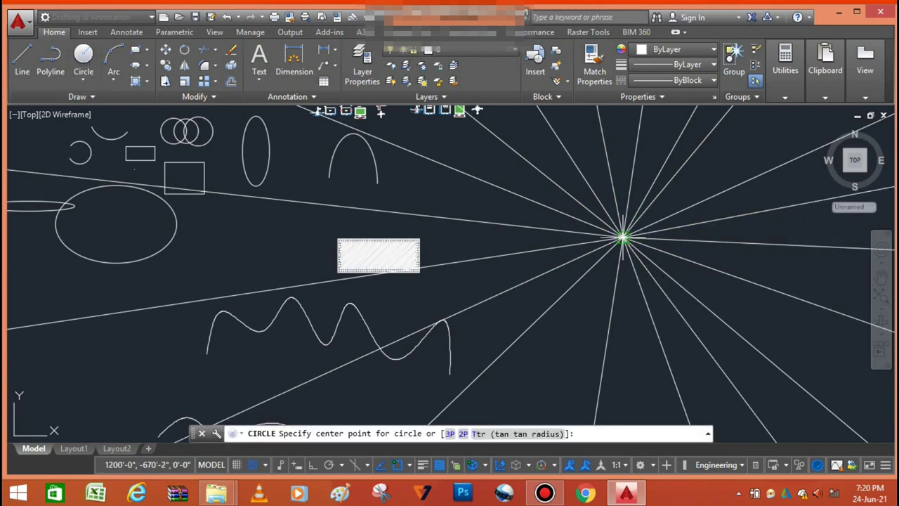
pyautogui.click(622, 238)
pyautogui.click(617, 127)
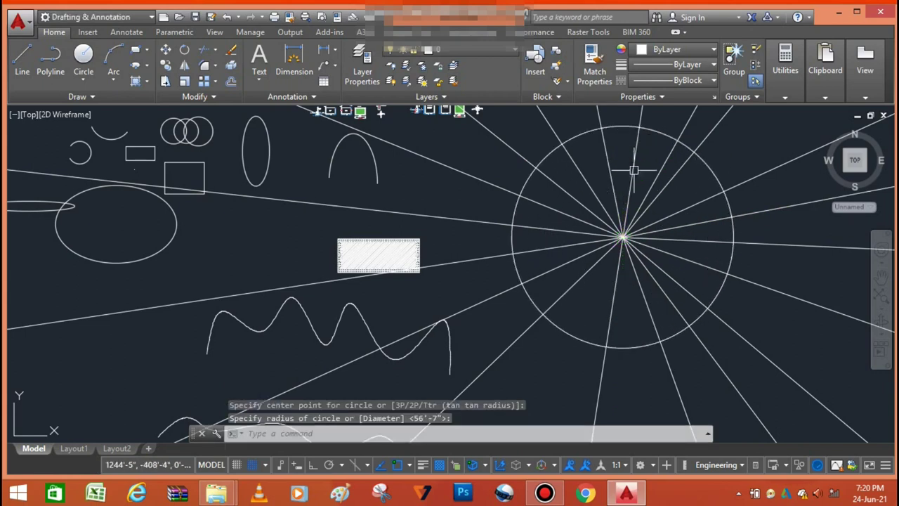
pyautogui.scroll(-2, 531, 304)
# Trim the two upper-right rays outside the circle, using all objects as cutting edges.
pyautogui.write('t')
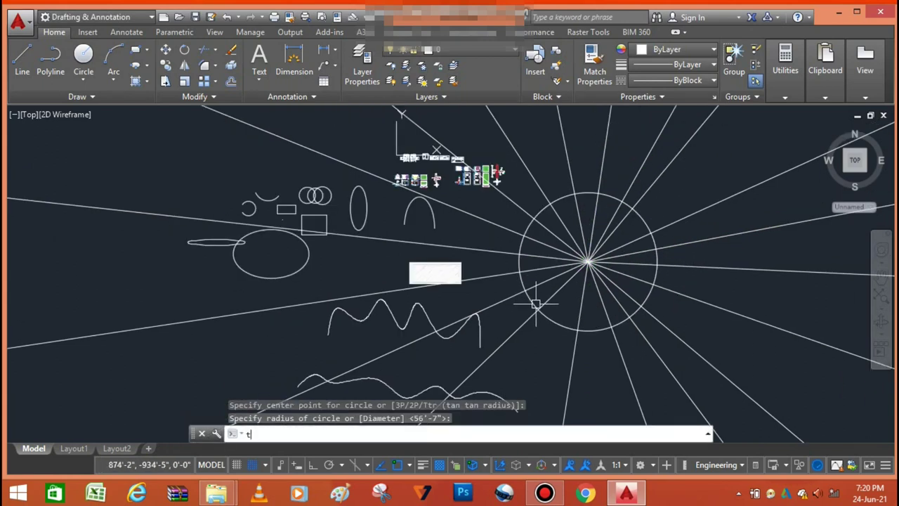
pyautogui.write('r')
pyautogui.press('Return')
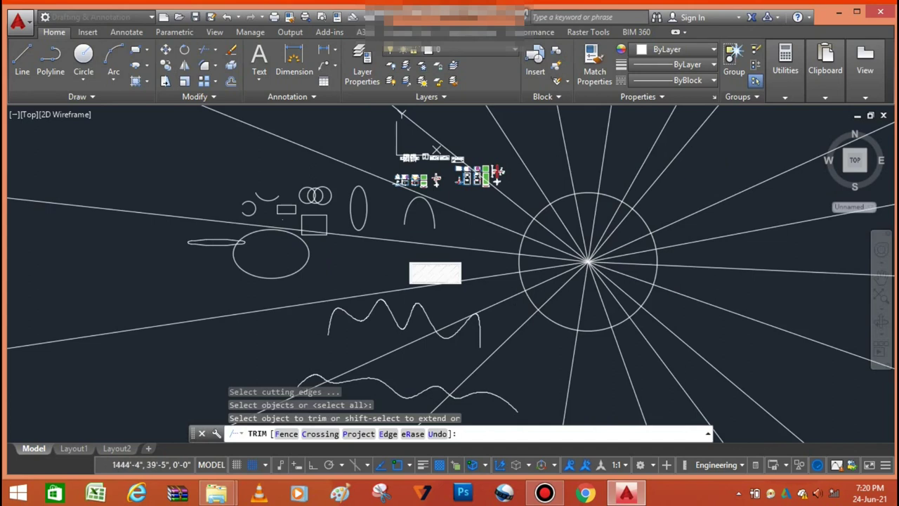
pyautogui.click(626, 146)
pyautogui.click(748, 176)
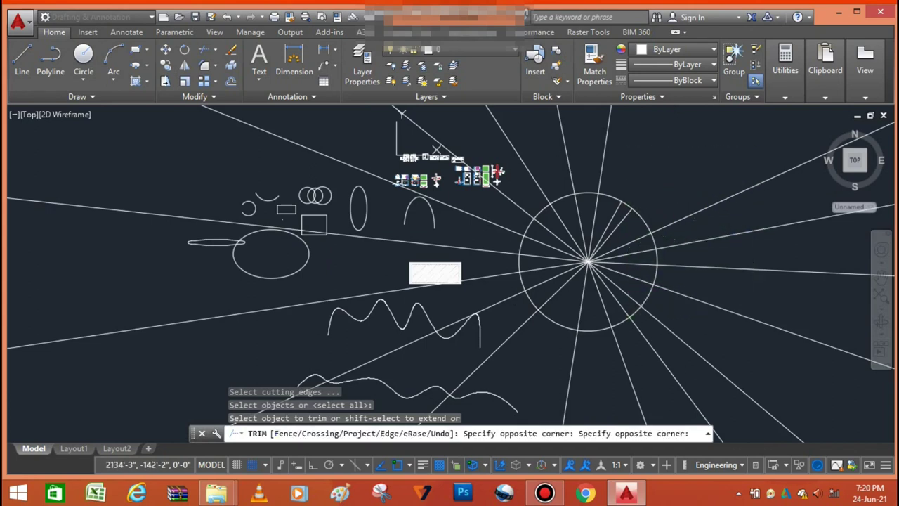
# Trim the rays outside the circle along its right and lower-right side, using all objects as cutting edges.
pyautogui.press('Escape')
pyautogui.press('Return')
pyautogui.press('Return')
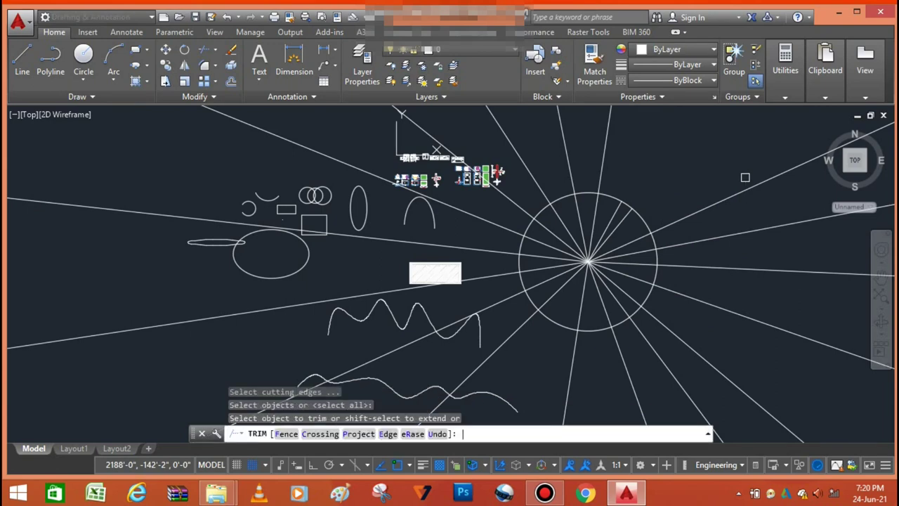
pyautogui.click(751, 139)
pyautogui.click(665, 363)
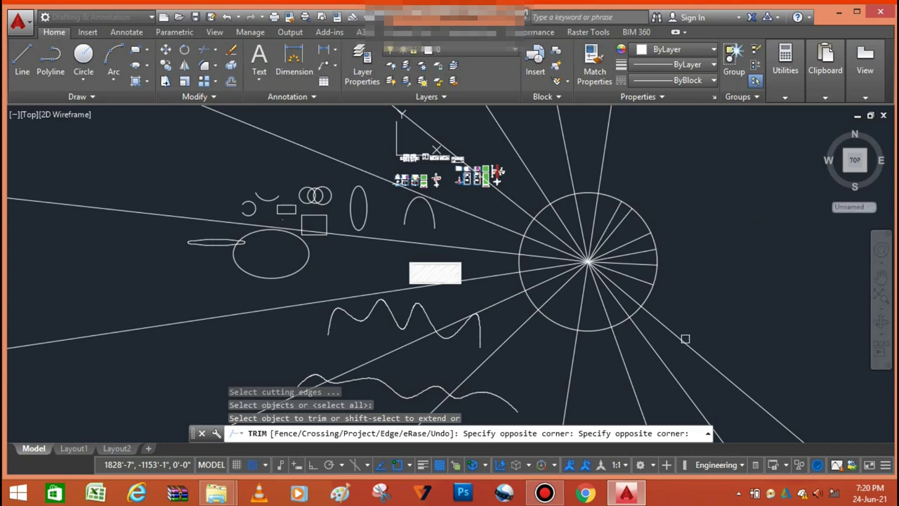
pyautogui.click(742, 296)
pyautogui.click(652, 399)
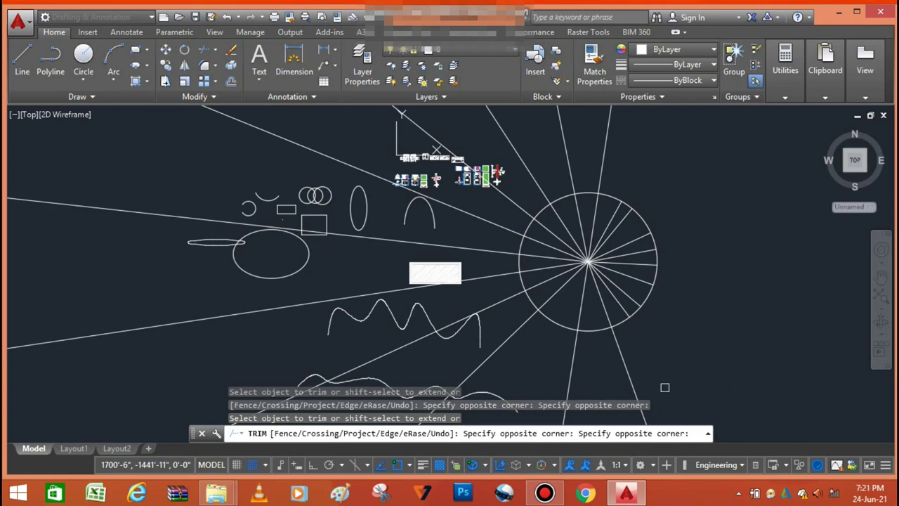
# Trim the rays outside the circle along its lower side and back to the hatched rectangle and upper spline.
pyautogui.scroll(-2, 708, 168)
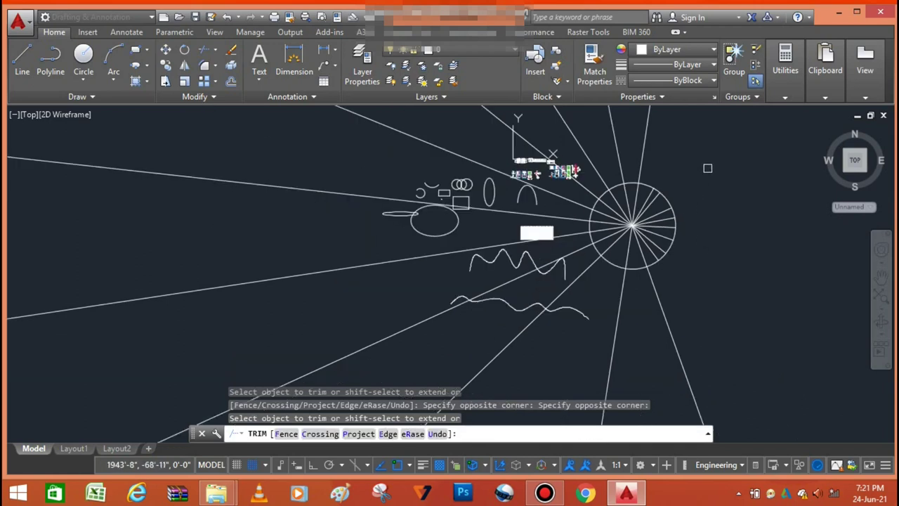
pyautogui.click(692, 310)
pyautogui.click(465, 391)
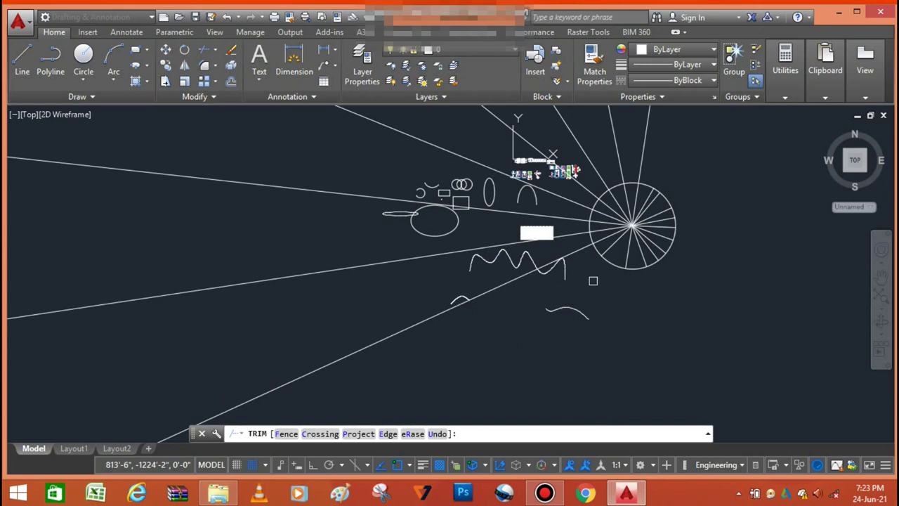
pyautogui.scroll(1, 596, 277)
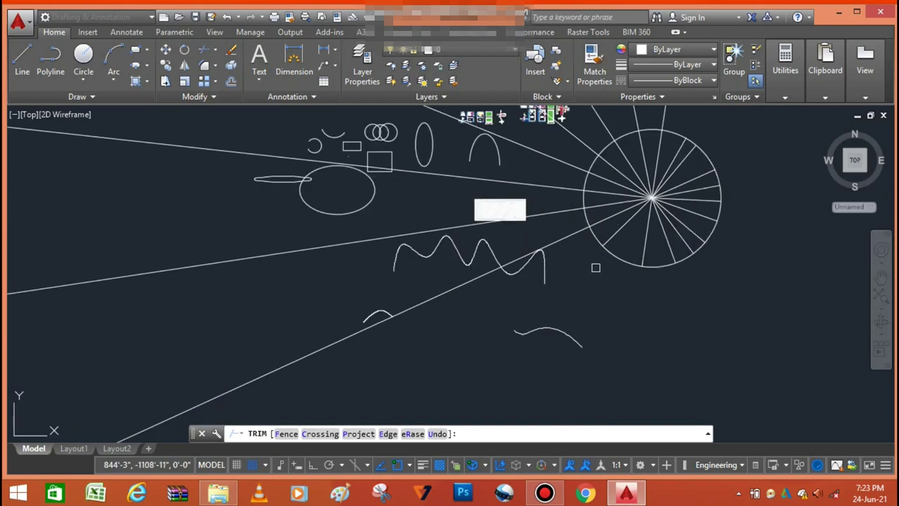
pyautogui.click(567, 254)
pyautogui.click(548, 204)
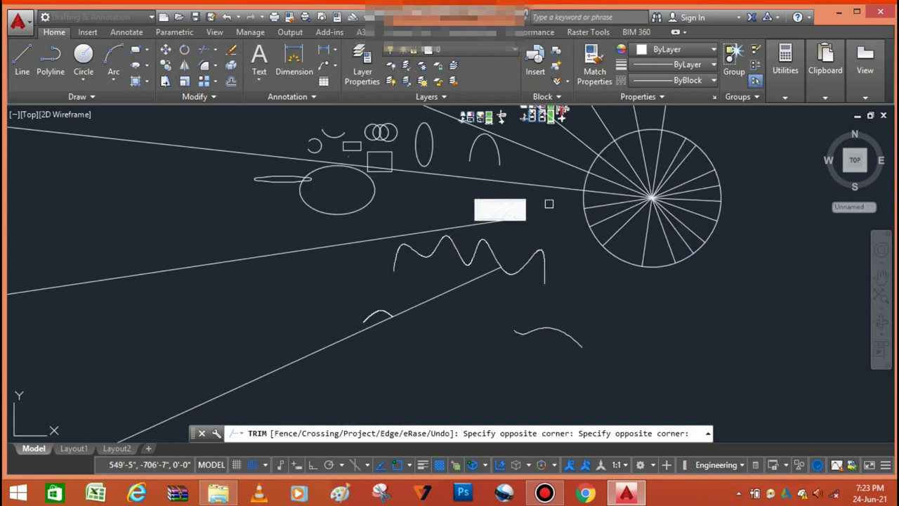
# Erase the three leftover ray pieces extending to the upper left of the drawn shapes.
pyautogui.scroll(-1, 541, 289)
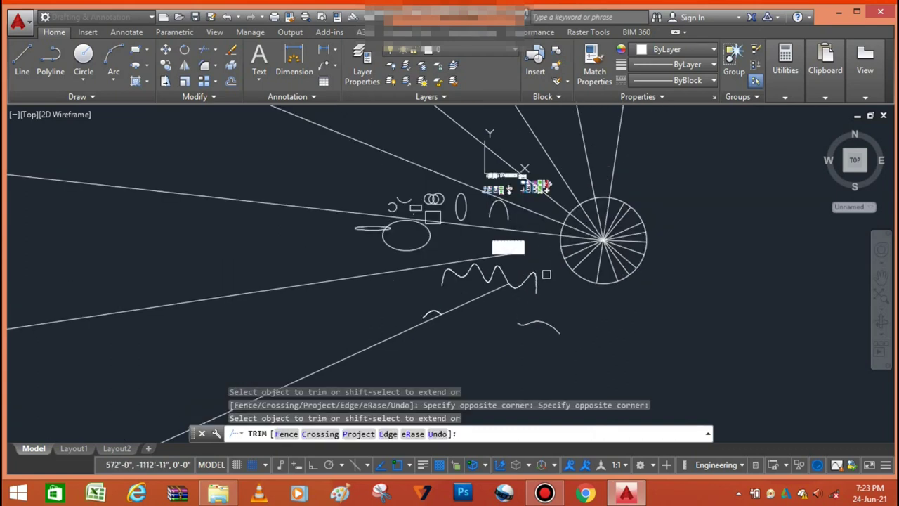
pyautogui.scroll(4, 552, 243)
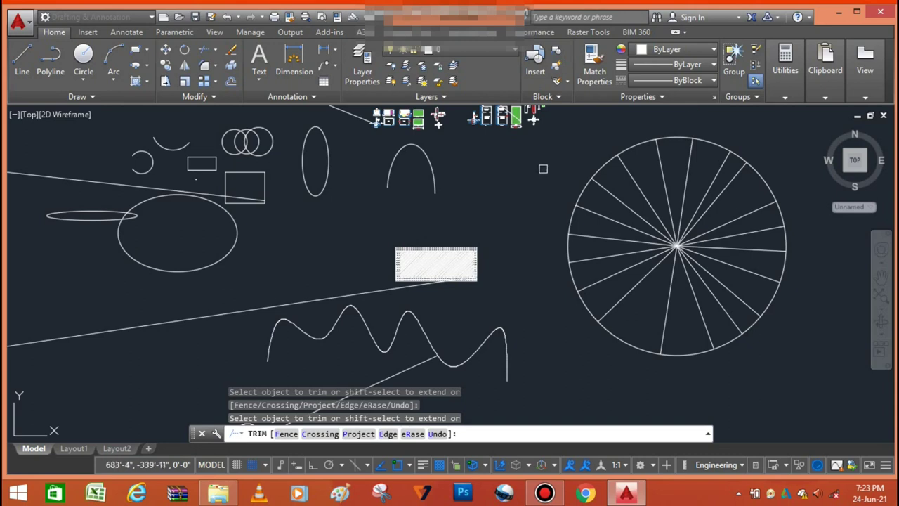
pyautogui.scroll(-3, 543, 168)
pyautogui.moveTo(524, 278); pyautogui.dragTo(514, 366, button='middle')
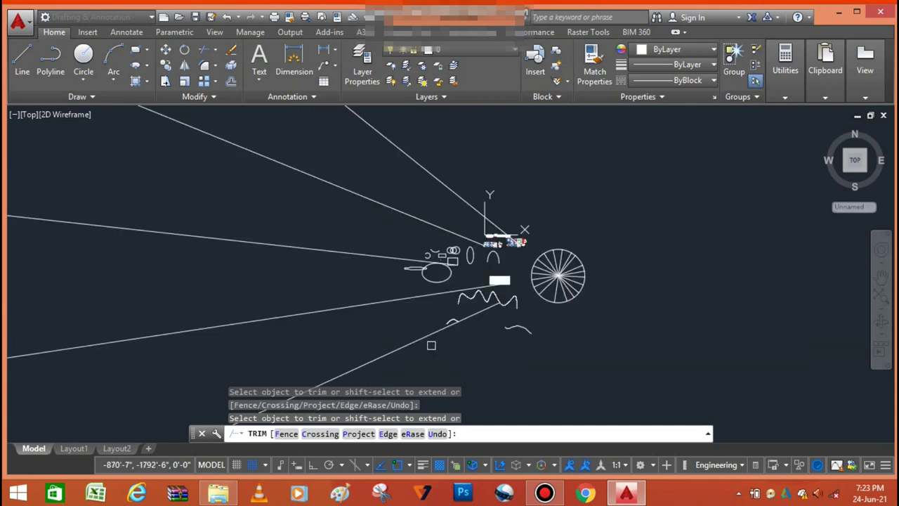
pyautogui.press('Escape')
pyautogui.click(402, 129)
pyautogui.click(181, 267)
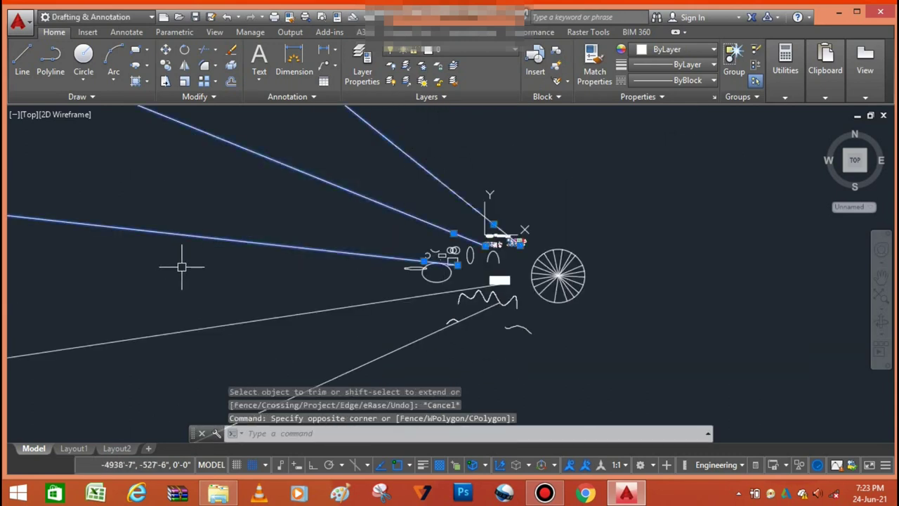
pyautogui.write('e')
pyautogui.press('Return')
# Erase the two leftover ray pieces running lower left from the hatched rectangle and the wavy spline.
pyautogui.click(322, 277)
pyautogui.click(347, 377)
pyautogui.click(370, 286)
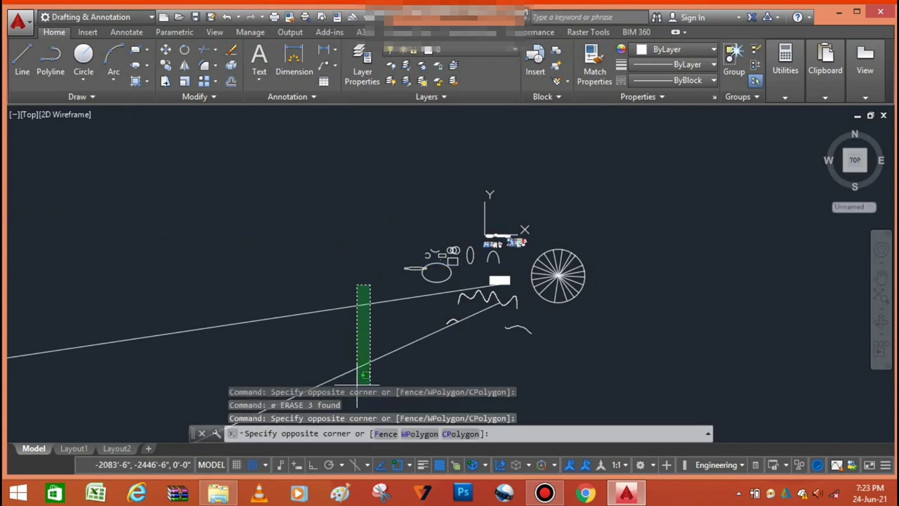
pyautogui.click(357, 378)
pyautogui.press('Delete')
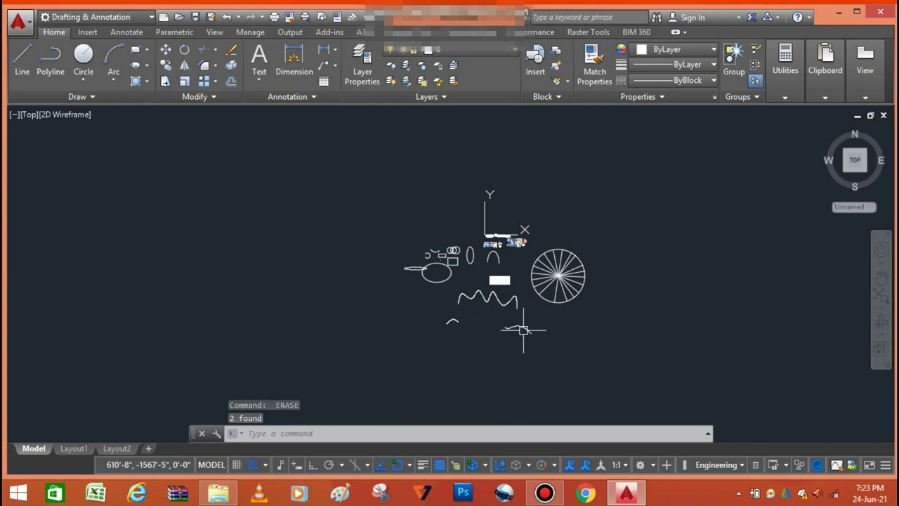
# Examine the circle with its trimmed rays, up close and together with the other shapes.
pyautogui.scroll(6, 523, 329)
pyautogui.scroll(-3, 610, 292)
pyautogui.scroll(6, 601, 281)
pyautogui.scroll(-5, 598, 277)
pyautogui.scroll(2, 612, 274)
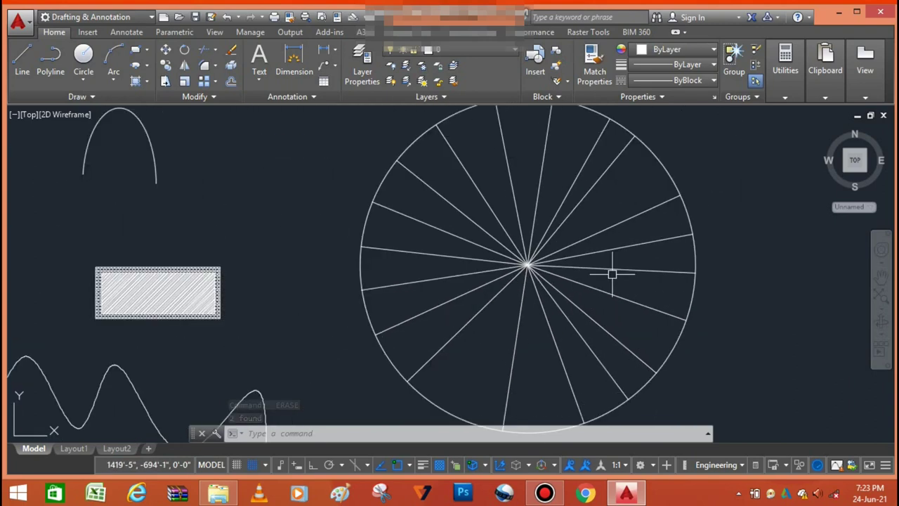
pyautogui.scroll(1, 610, 276)
pyautogui.scroll(-3, 605, 265)
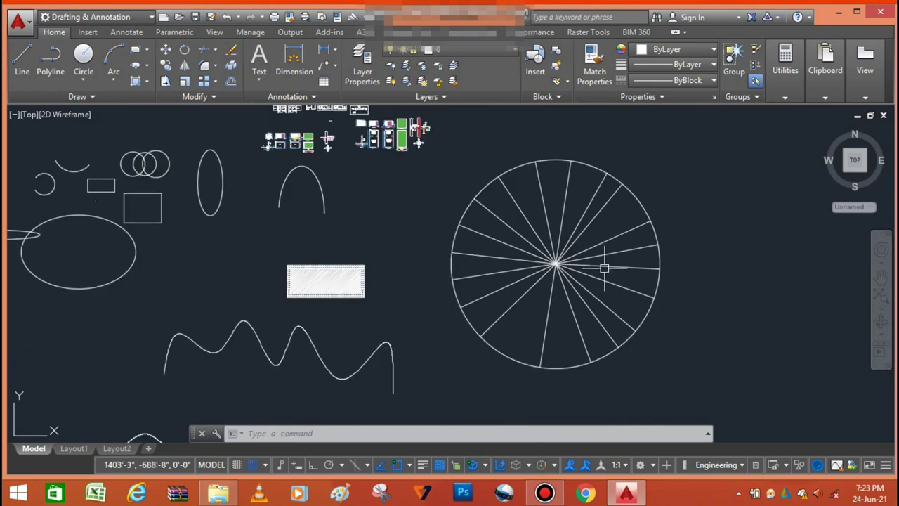
pyautogui.scroll(-1, 583, 288)
pyautogui.scroll(3, 554, 276)
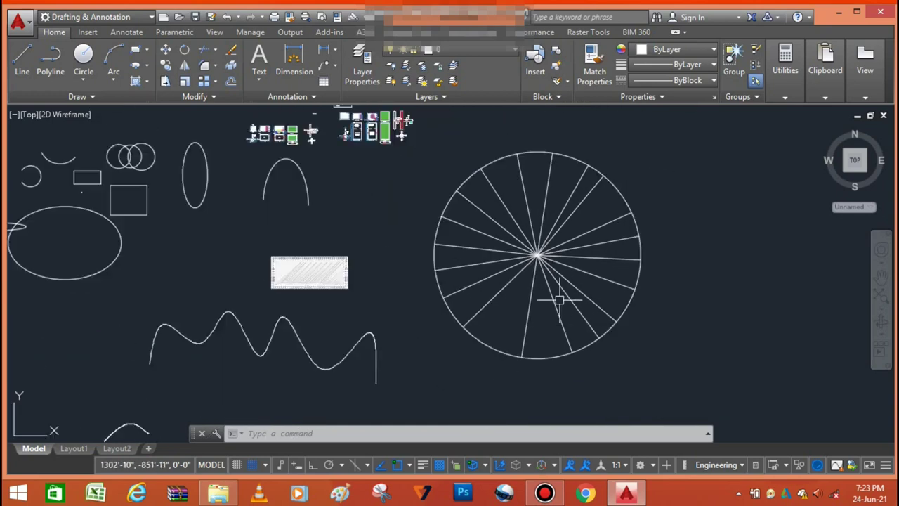
pyautogui.scroll(-3, 554, 277)
pyautogui.scroll(-2, 548, 280)
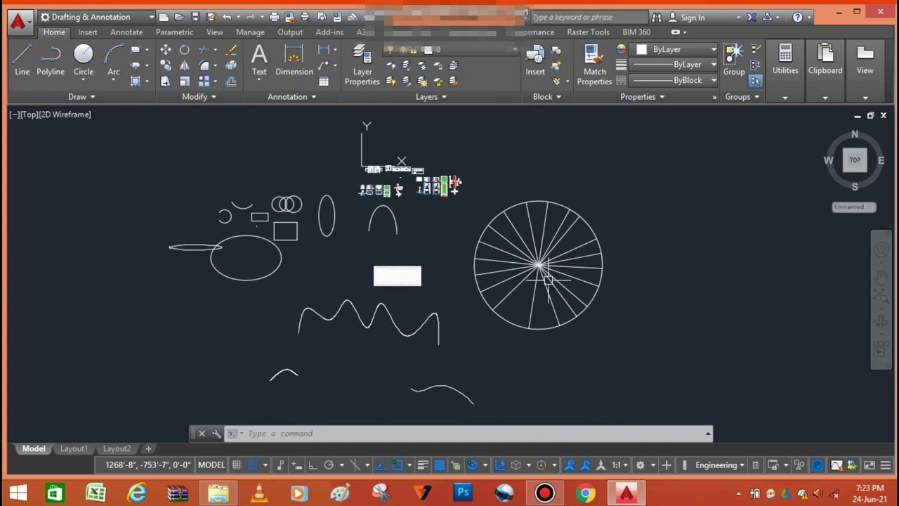
# Place three separate points with Multiple Points in the empty area to the right of the spoked circle.
pyautogui.click(91, 98)
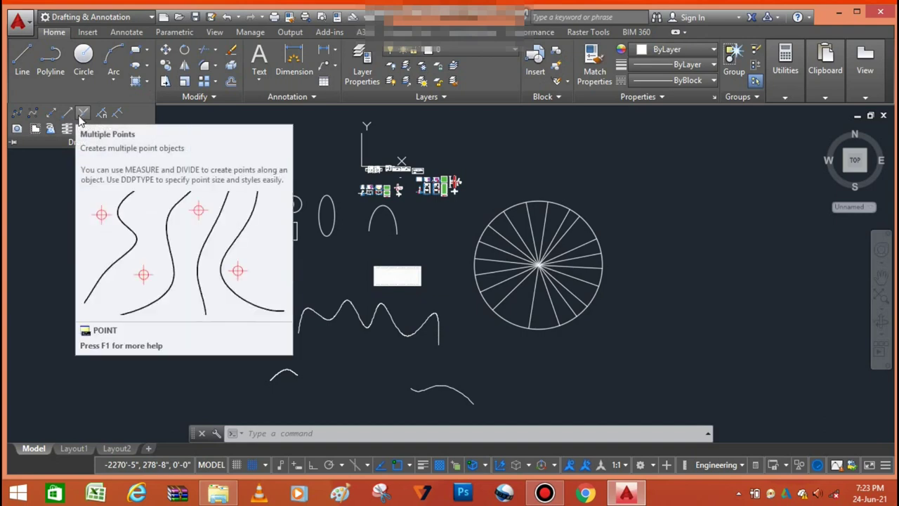
pyautogui.click(82, 116)
pyautogui.scroll(-3, 124, 261)
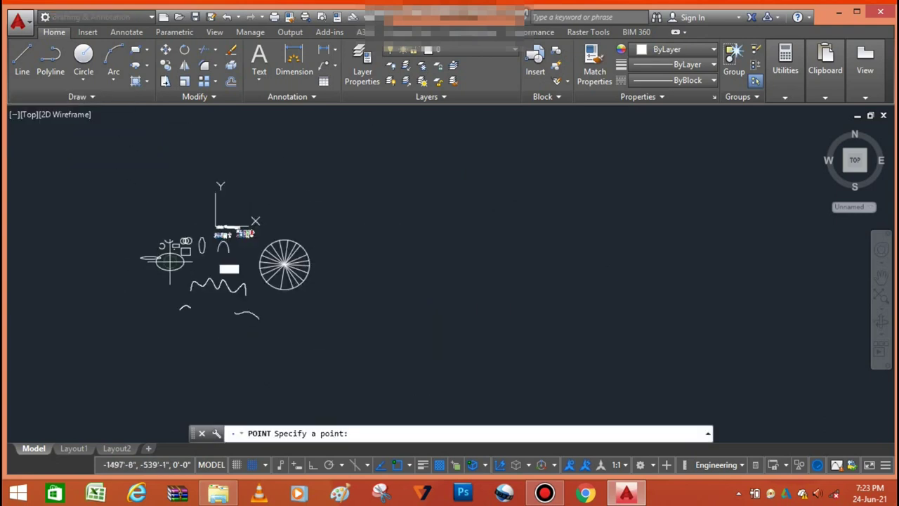
pyautogui.scroll(6, 345, 291)
pyautogui.scroll(-5, 381, 287)
pyautogui.scroll(5, 415, 294)
pyautogui.scroll(-3, 415, 290)
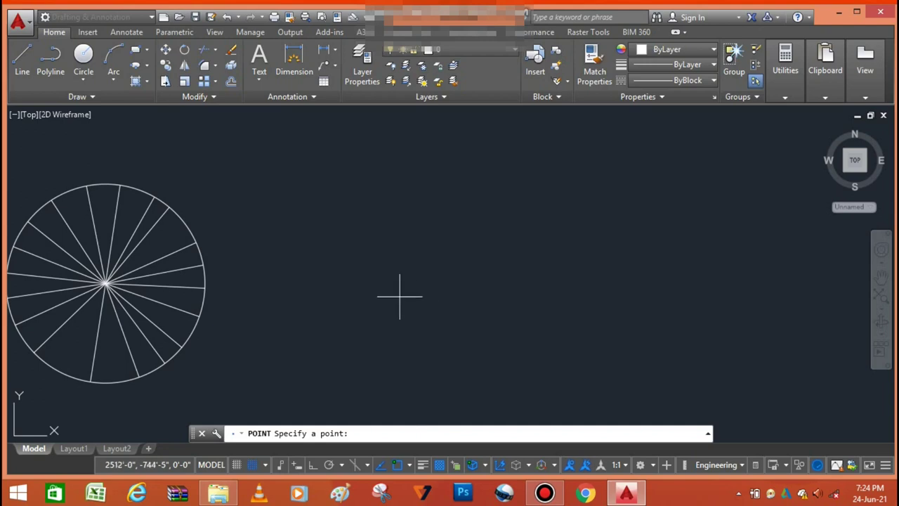
pyautogui.scroll(2, 381, 264)
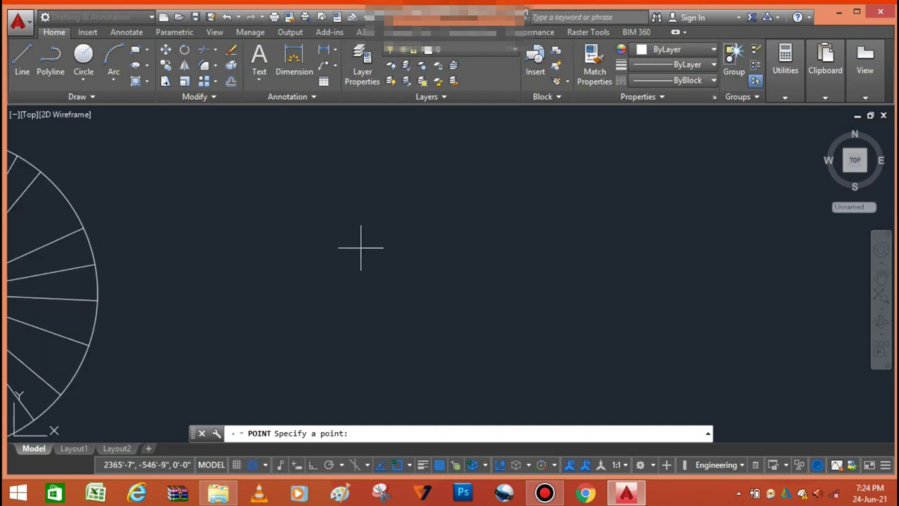
pyautogui.click(321, 249)
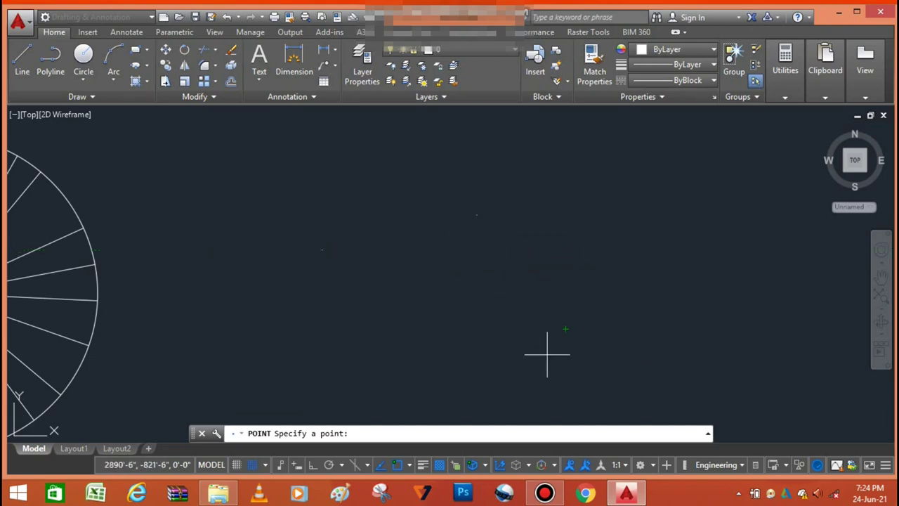
pyautogui.press('Escape')
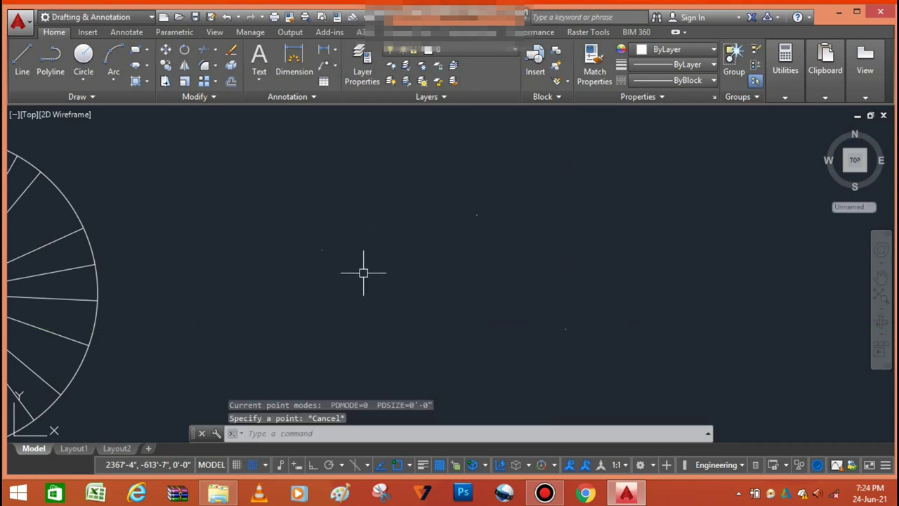
# Draw a circle centred on each of the three points, the upper one with a radius of about 195'-7".
pyautogui.click(85, 62)
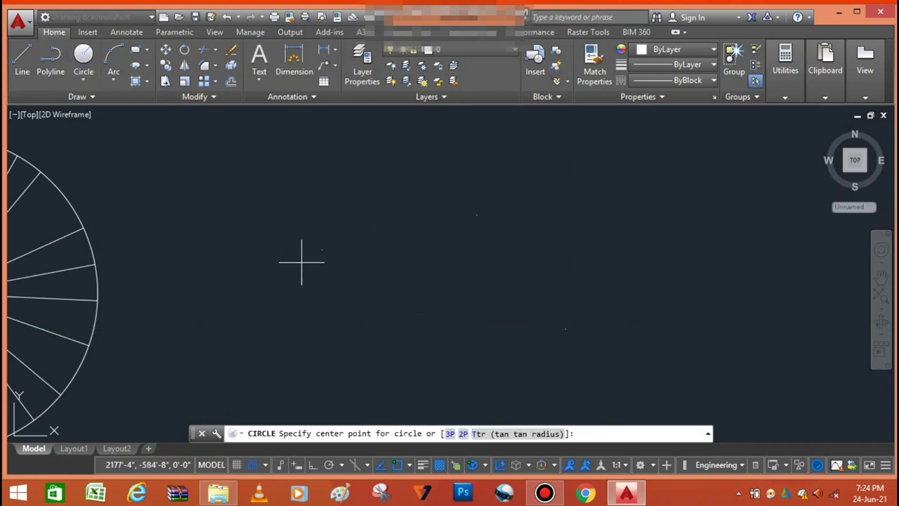
pyautogui.click(322, 250)
pyautogui.click(332, 194)
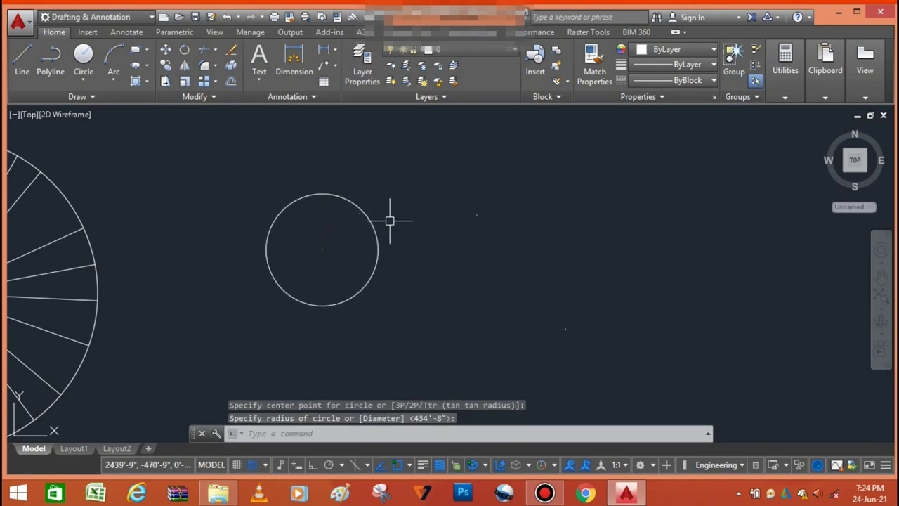
pyautogui.press('Return')
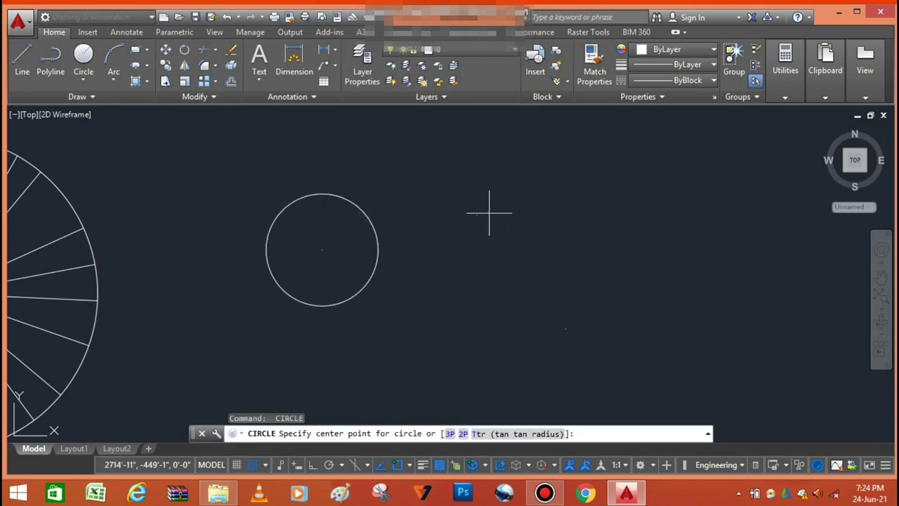
pyautogui.click(478, 214)
pyautogui.click(501, 144)
pyautogui.press('Return')
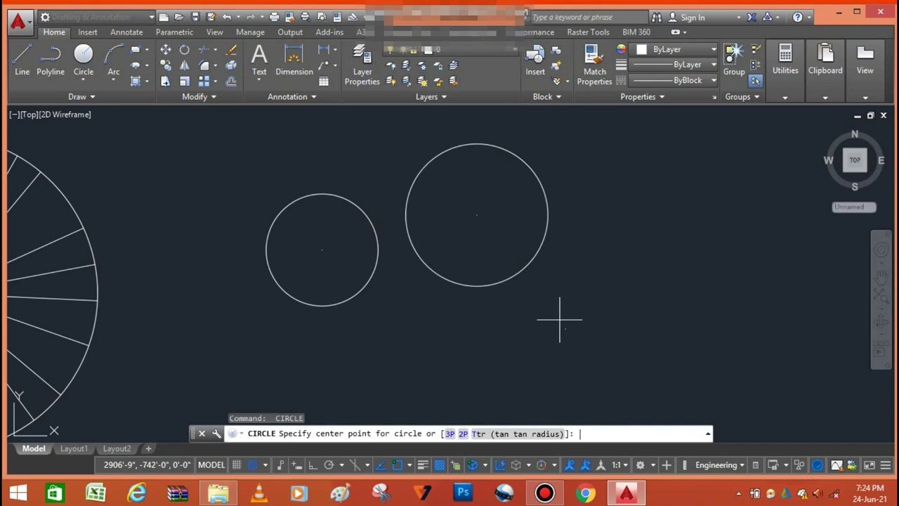
pyautogui.click(566, 327)
pyautogui.click(619, 281)
pyautogui.scroll(-2, 408, 294)
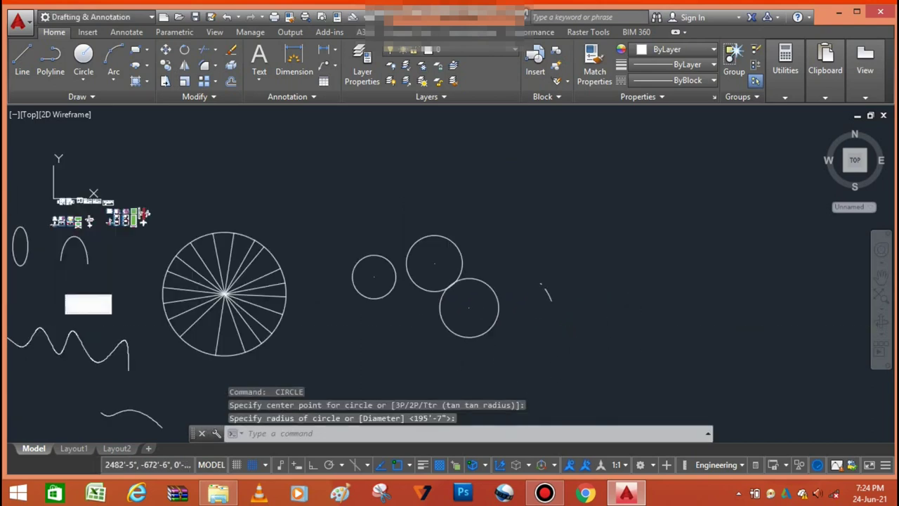
pyautogui.scroll(5, 408, 298)
pyautogui.scroll(-1, 405, 292)
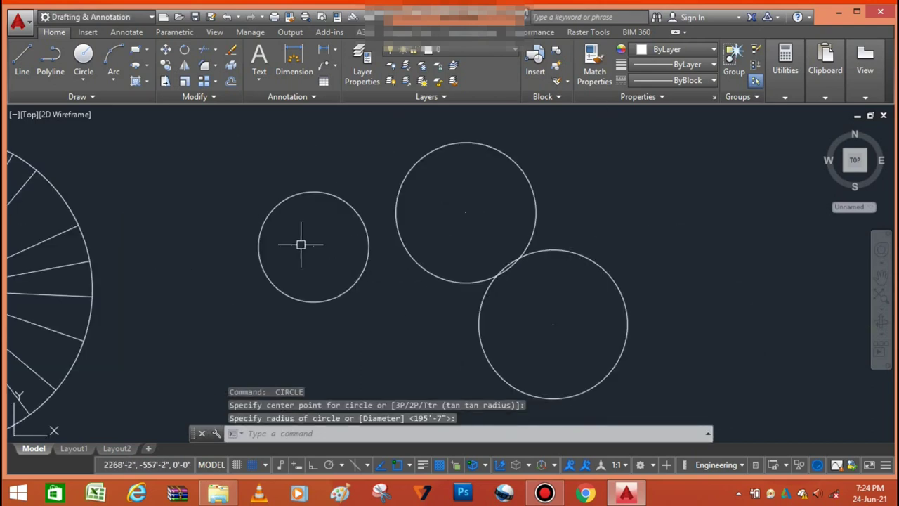
# Use Measure on the lower-right circle, picking the segment length from its lower-left edge to its centre point.
pyautogui.scroll(-2, 335, 234)
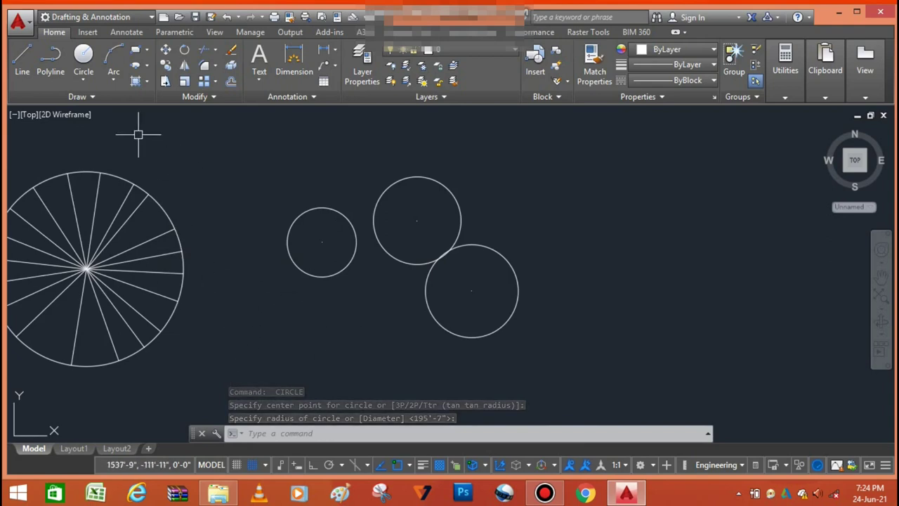
pyautogui.click(91, 98)
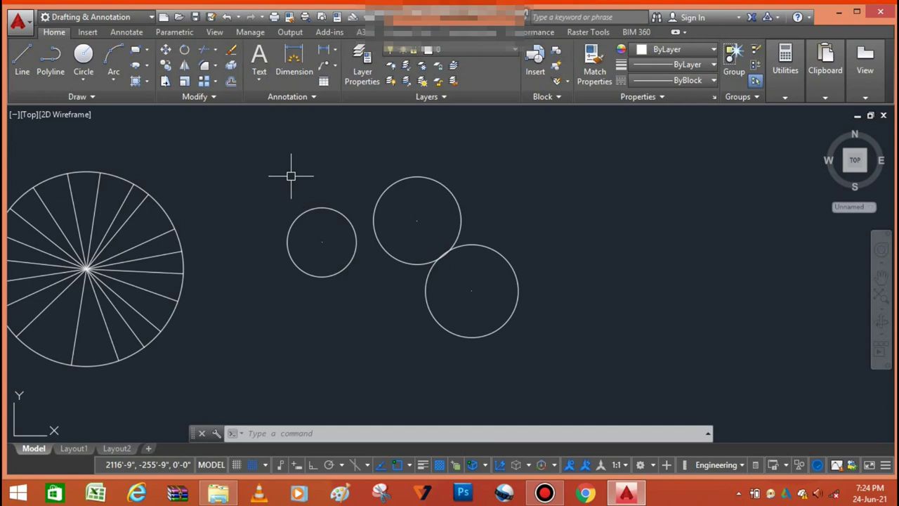
pyautogui.click(103, 98)
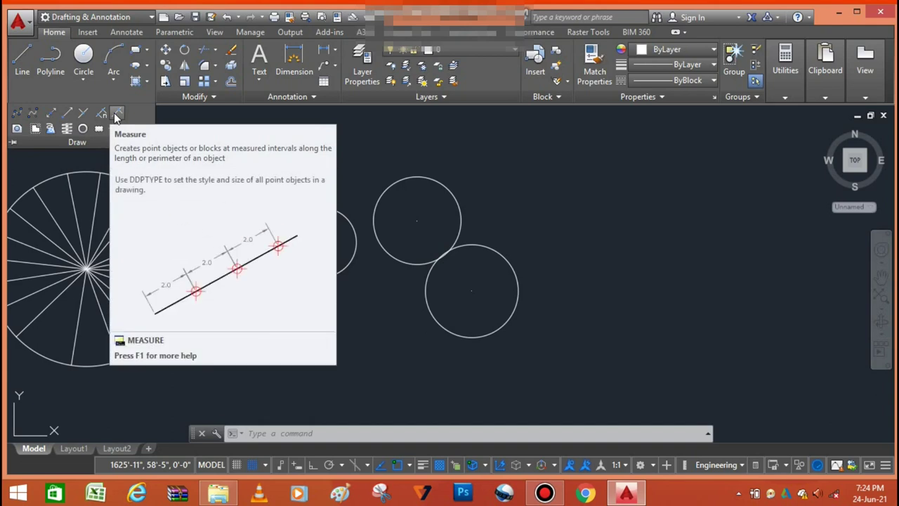
pyautogui.click(117, 115)
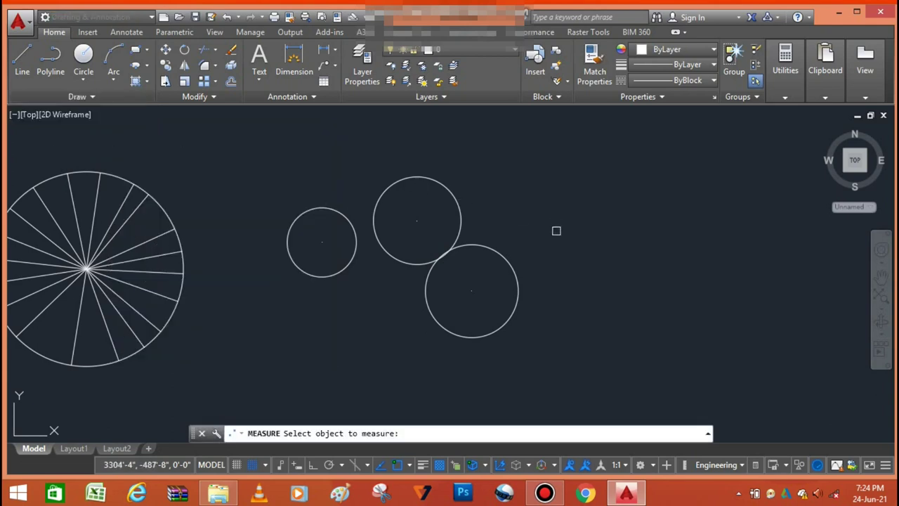
pyautogui.scroll(3, 426, 380)
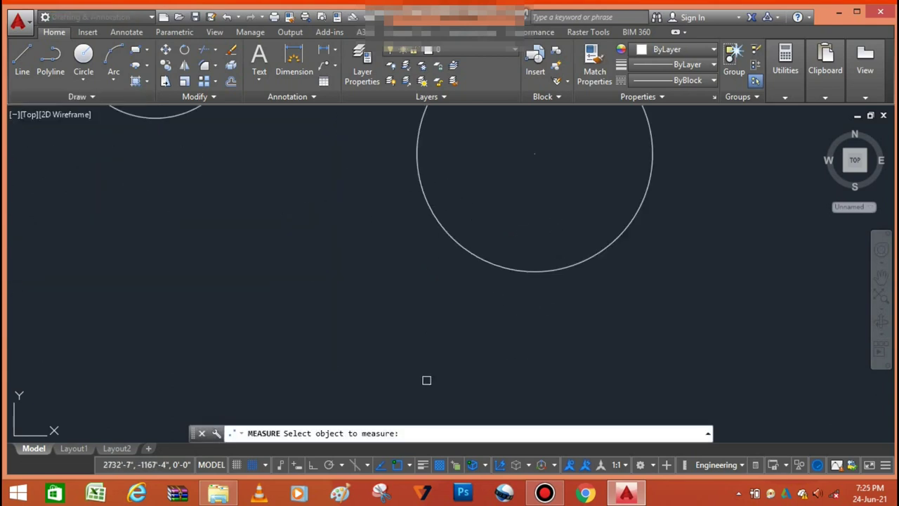
pyautogui.scroll(-3, 425, 374)
pyautogui.scroll(1, 434, 371)
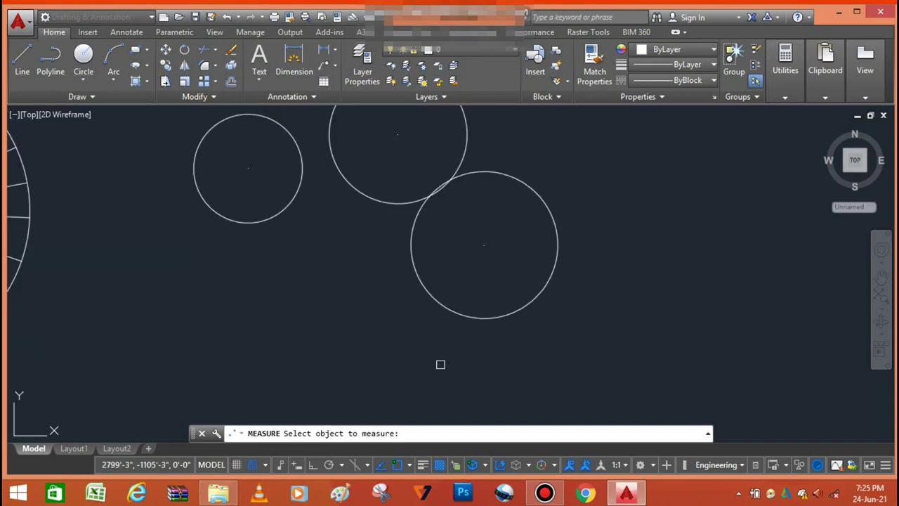
pyautogui.click(479, 316)
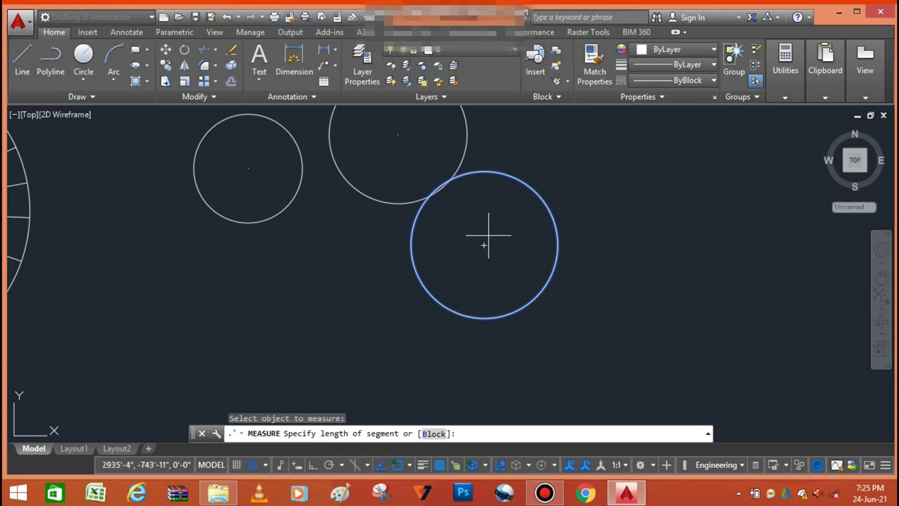
pyautogui.click(455, 307)
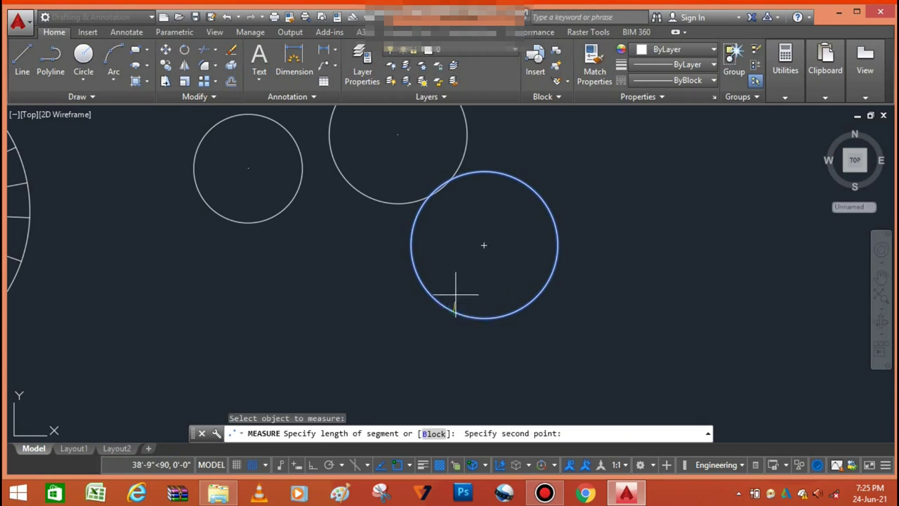
pyautogui.click(484, 245)
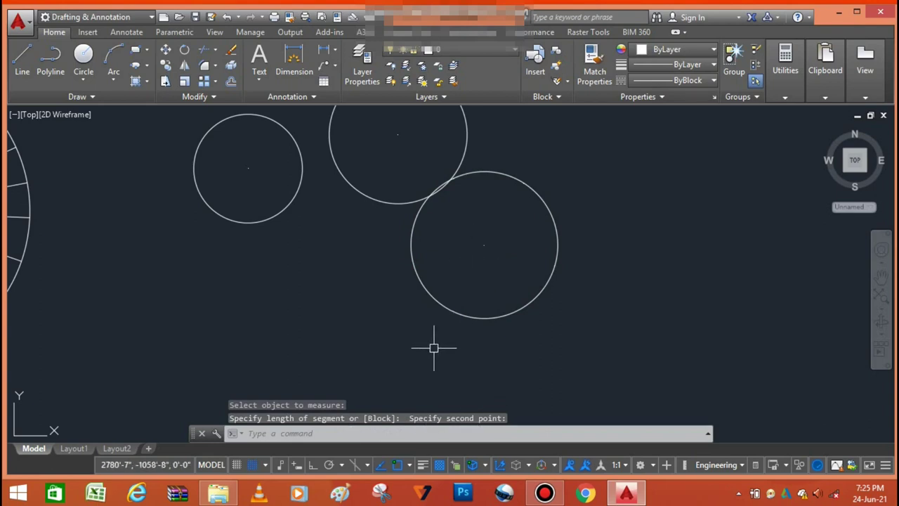
pyautogui.click(85, 96)
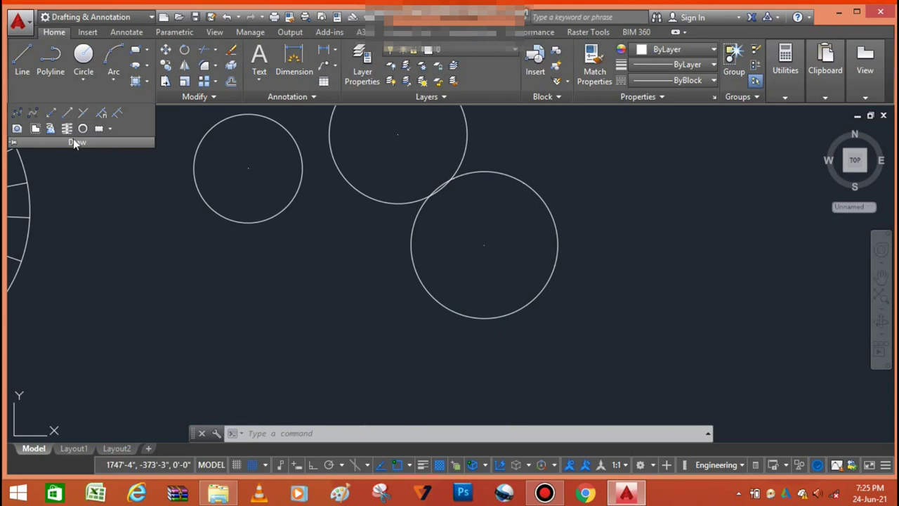
pyautogui.click(77, 128)
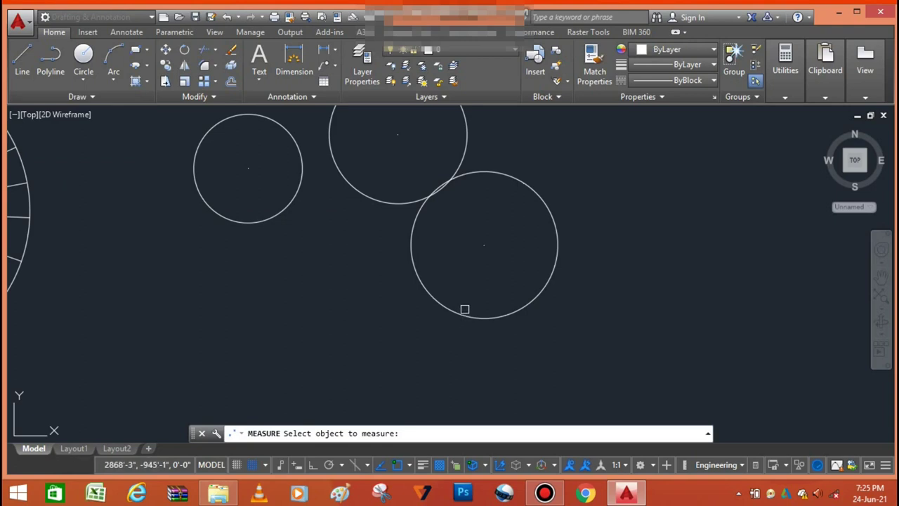
pyautogui.click(466, 316)
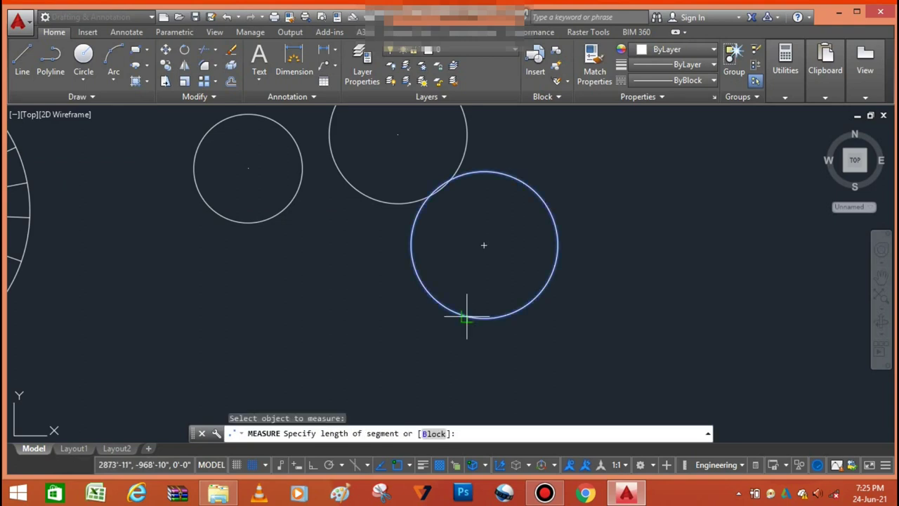
pyautogui.write(',')
pyautogui.press('Return')
pyautogui.press('Escape')
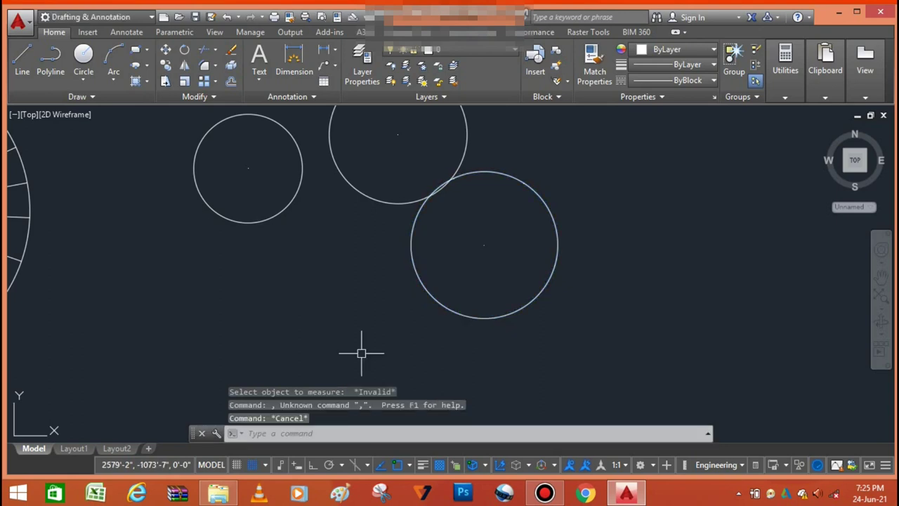
# Draw a horizontal line with Ortho on in the empty area below and to the left of the three circles.
pyautogui.write('l')
pyautogui.press('Return')
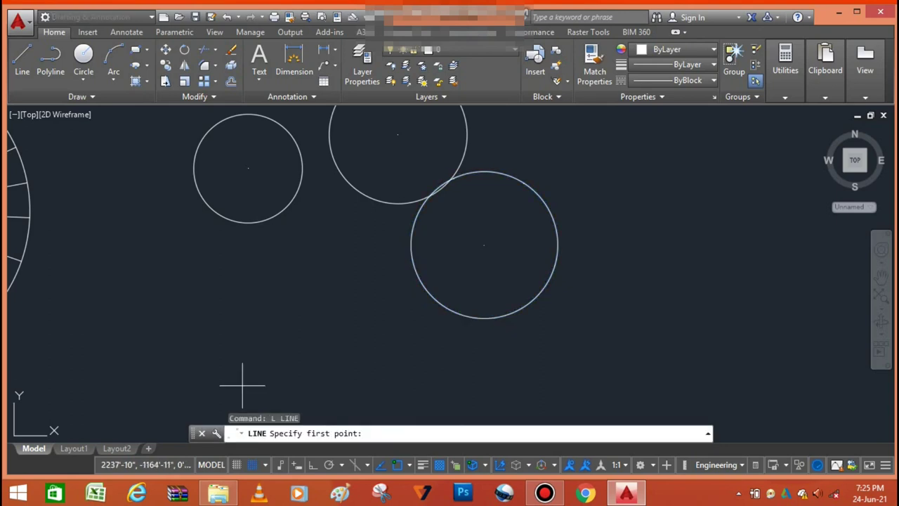
pyautogui.scroll(-2, 412, 236)
pyautogui.scroll(3, 344, 326)
pyautogui.click(327, 320)
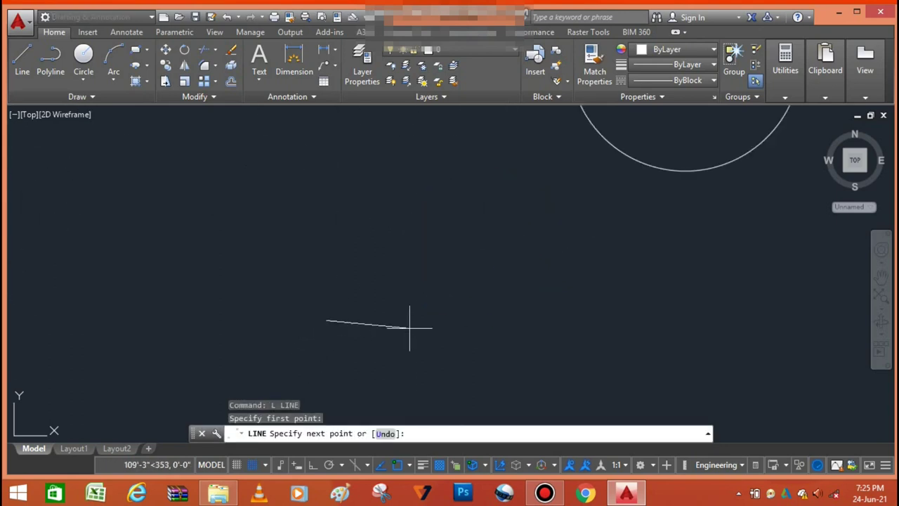
pyautogui.click(313, 464)
pyautogui.click(452, 321)
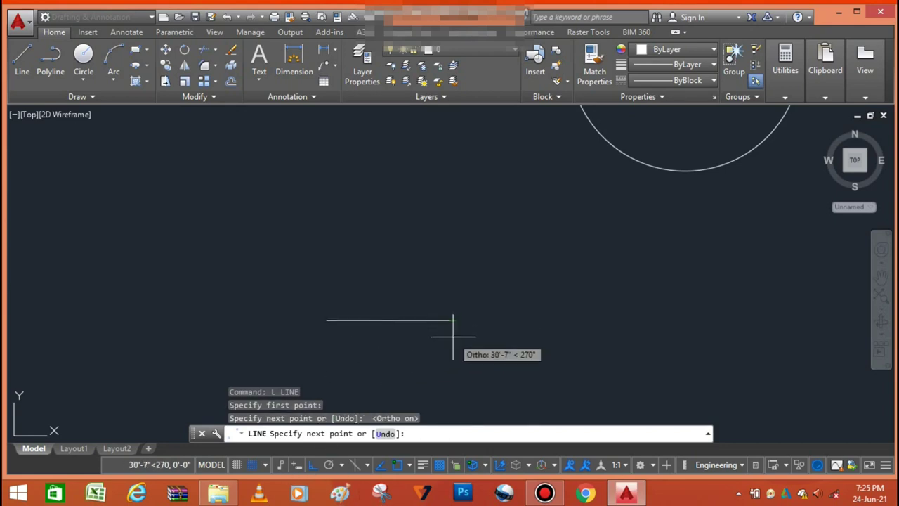
pyautogui.press('Escape')
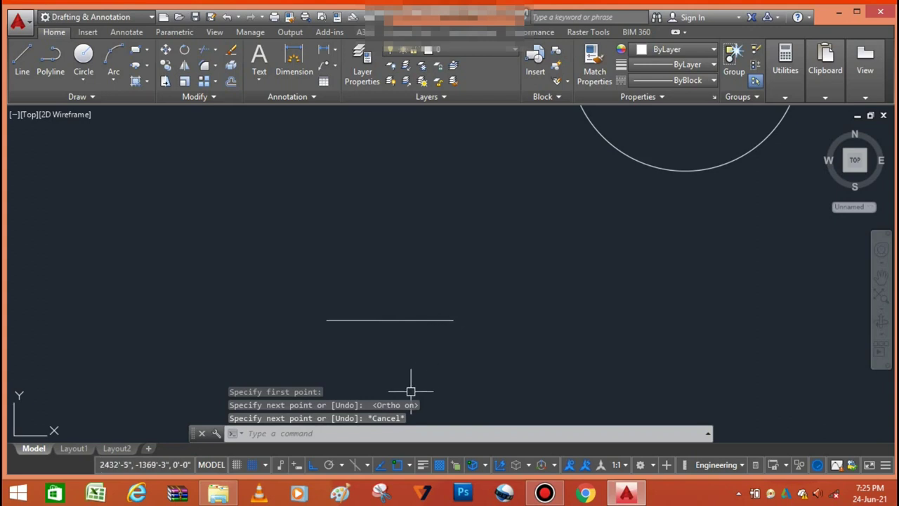
# Use Measure on the horizontal line, picking the segment length from its right endpoint to its left endpoint.
pyautogui.click(98, 97)
pyautogui.click(118, 114)
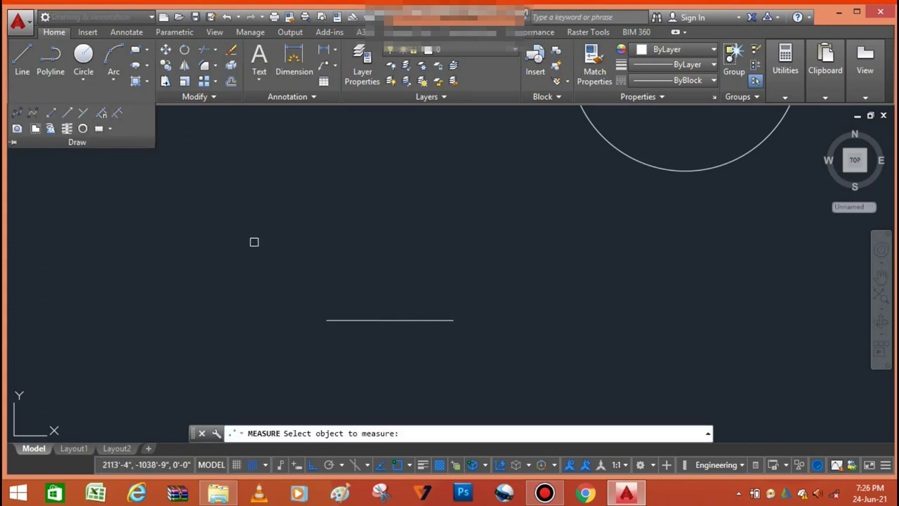
pyautogui.click(391, 321)
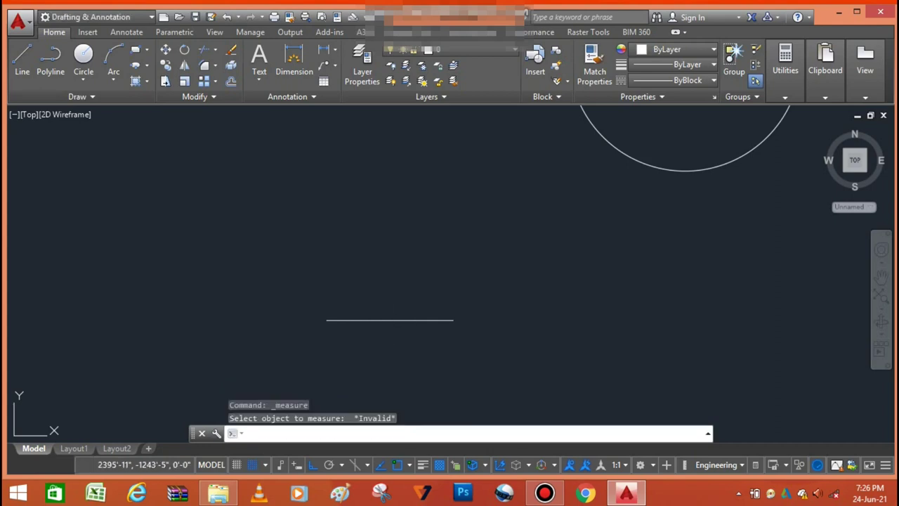
pyautogui.press('Return')
pyautogui.click(390, 321)
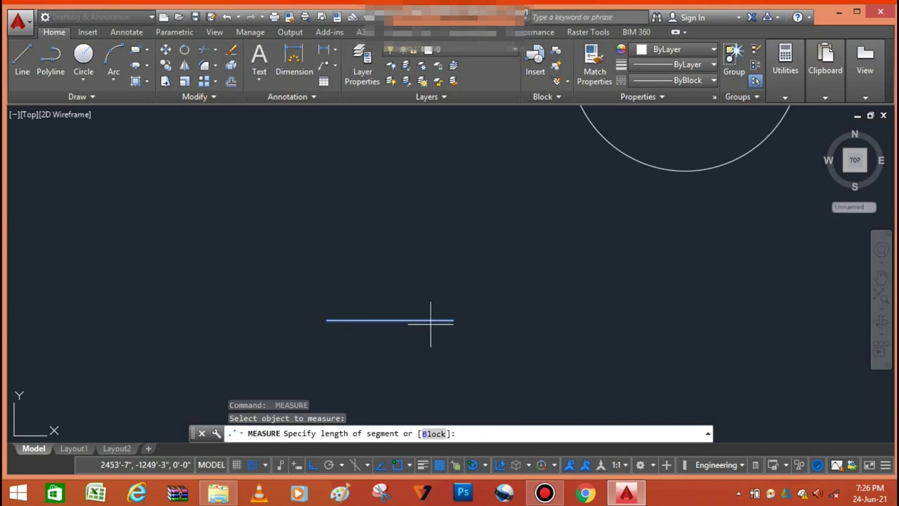
pyautogui.press('Return')
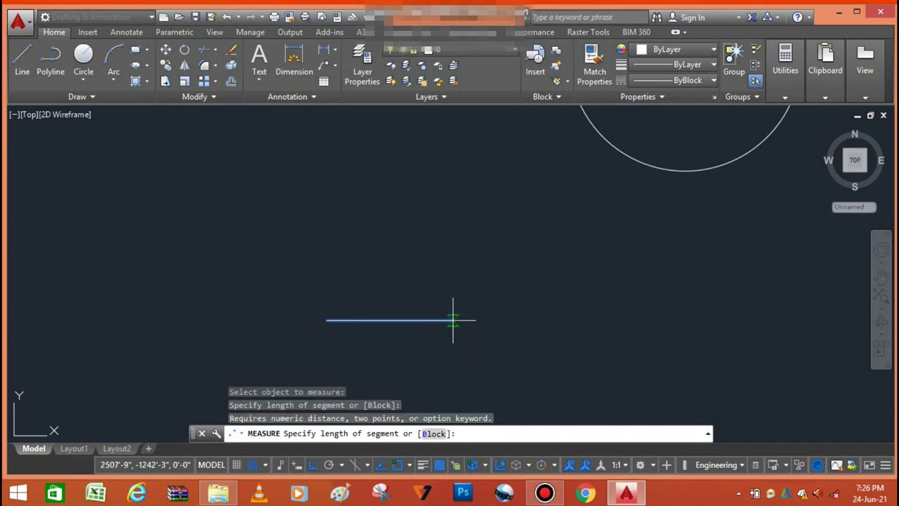
pyautogui.click(453, 321)
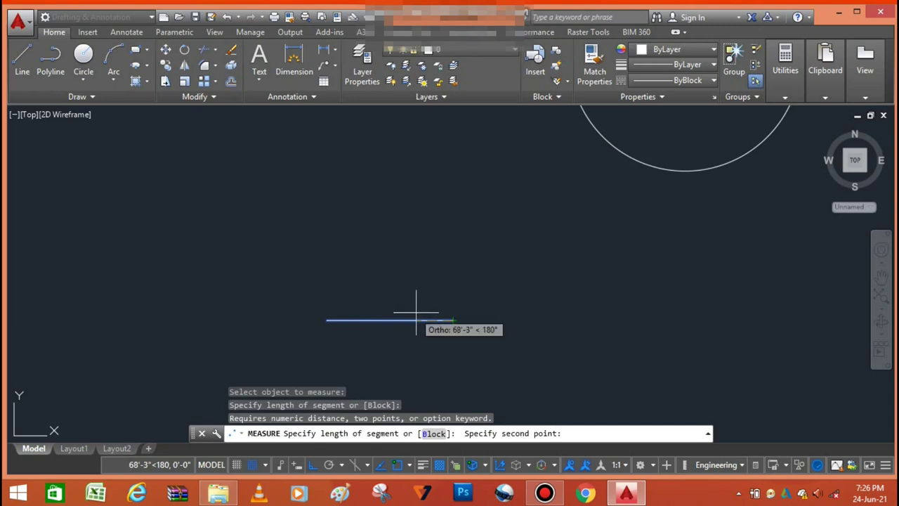
pyautogui.click(327, 321)
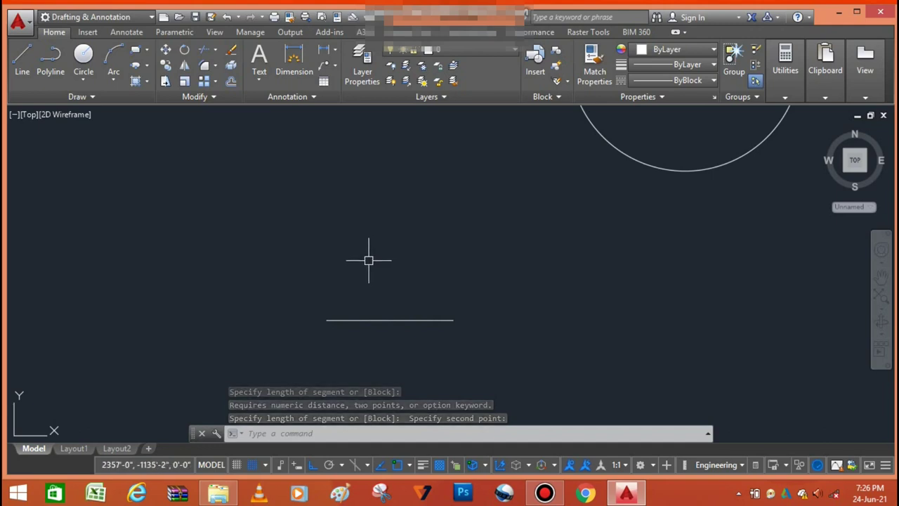
# Repeat Measure on the same line, again specifying the segment length between its two endpoints, starting at the right end.
pyautogui.press('Return')
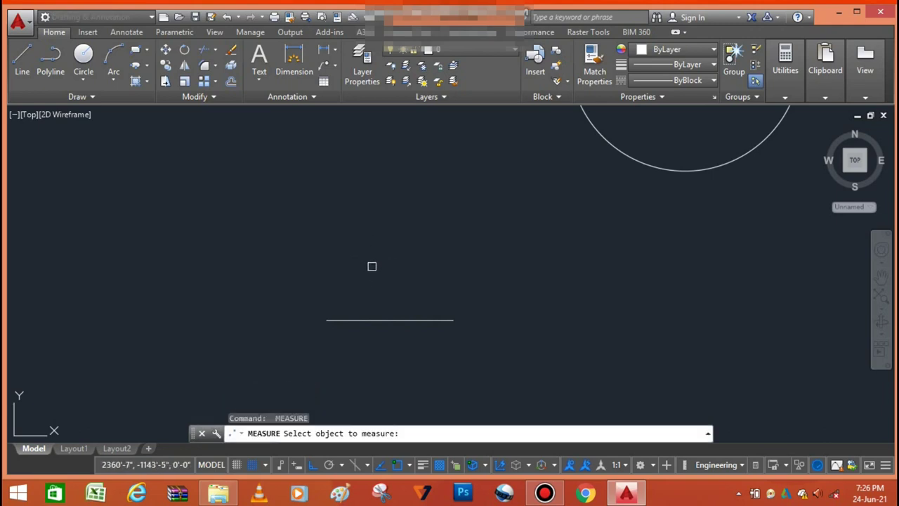
pyautogui.click(390, 320)
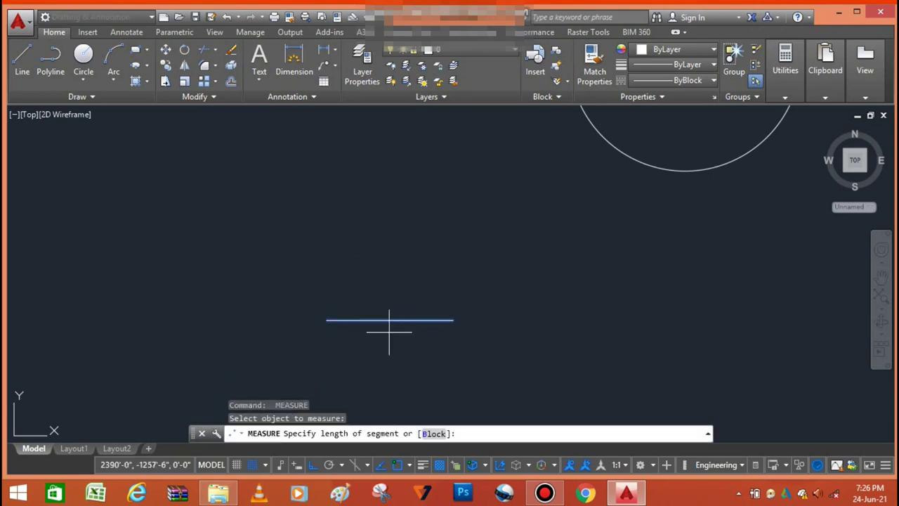
pyautogui.click(453, 321)
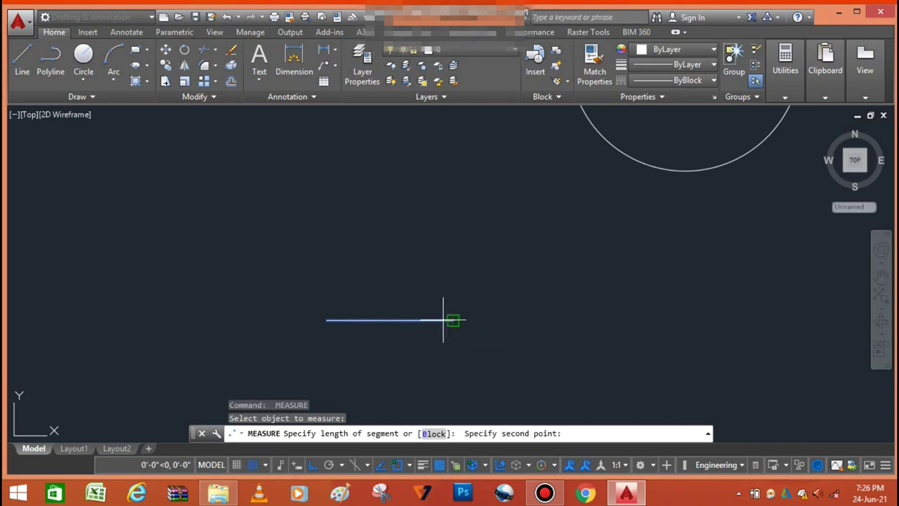
pyautogui.click(327, 320)
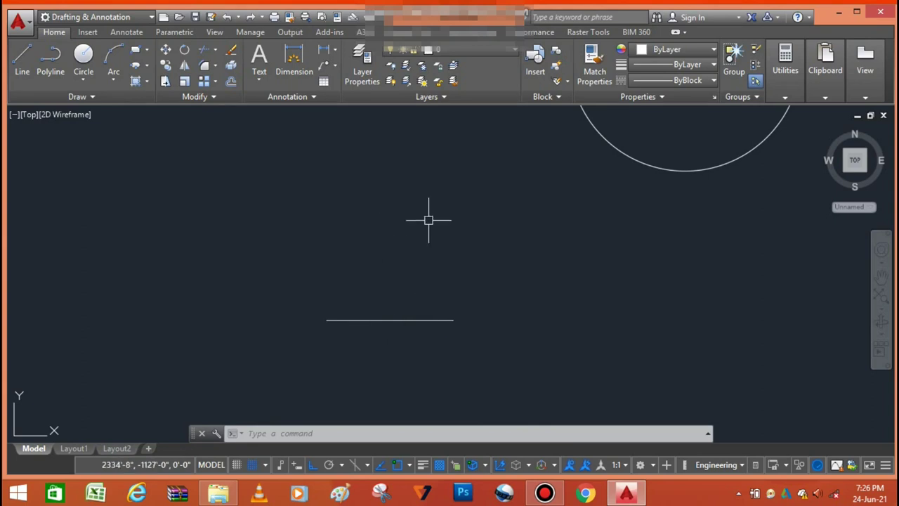
# Review all the drawn shapes together, from the ellipses and splines to the circles and line, along with the additional Draw commands.
pyautogui.scroll(-5, 452, 278)
pyautogui.scroll(-2, 371, 204)
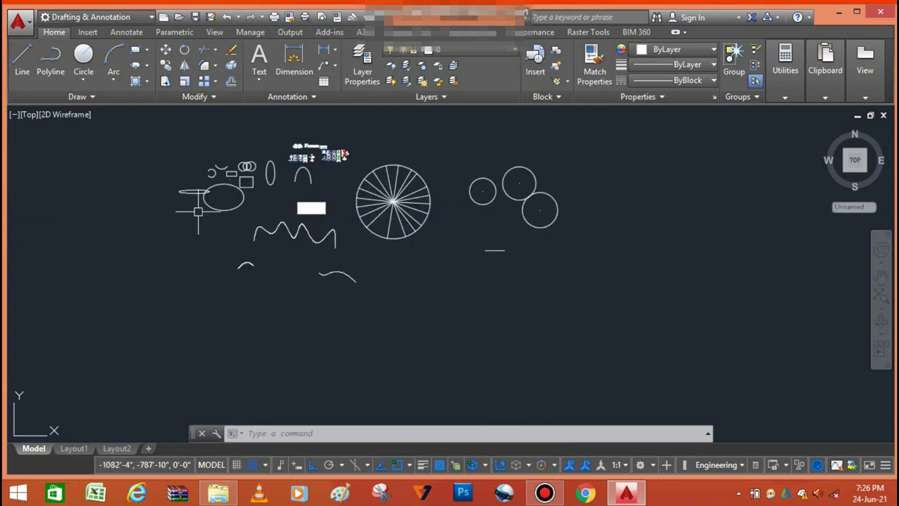
pyautogui.scroll(4, 199, 211)
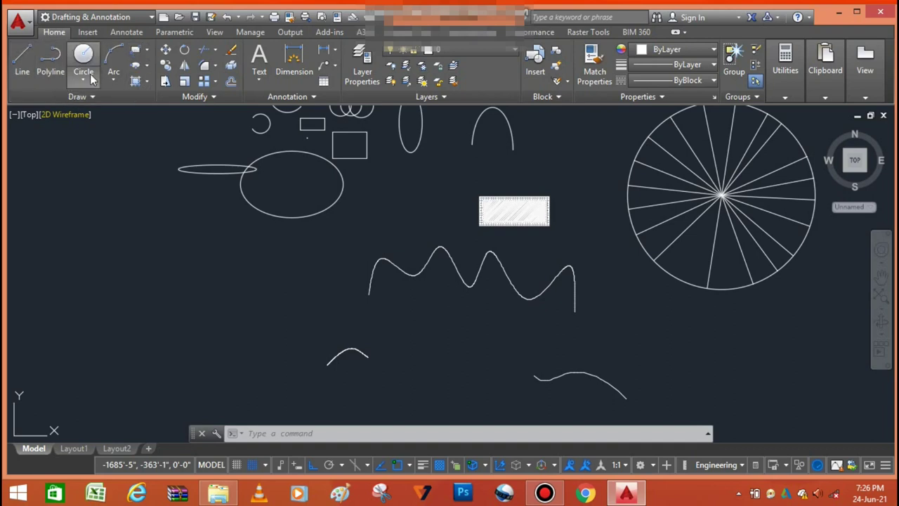
pyautogui.click(87, 96)
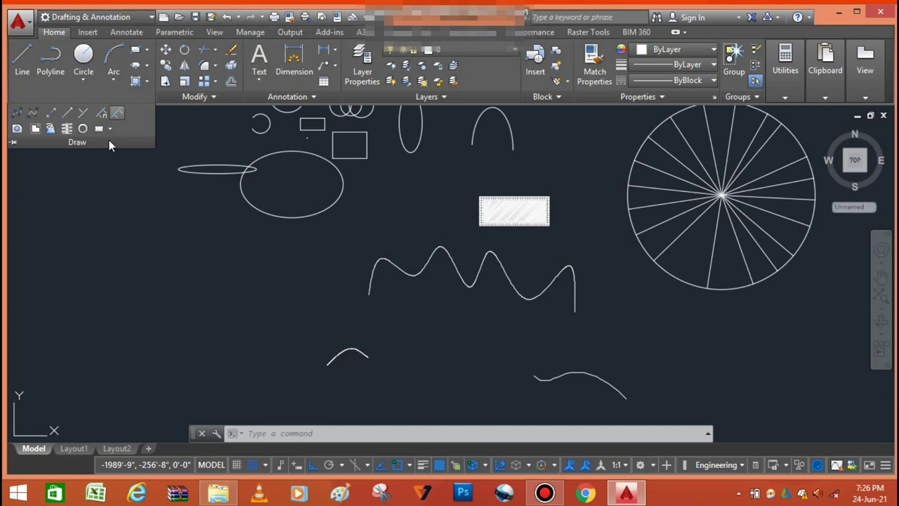
pyautogui.scroll(-4, 203, 267)
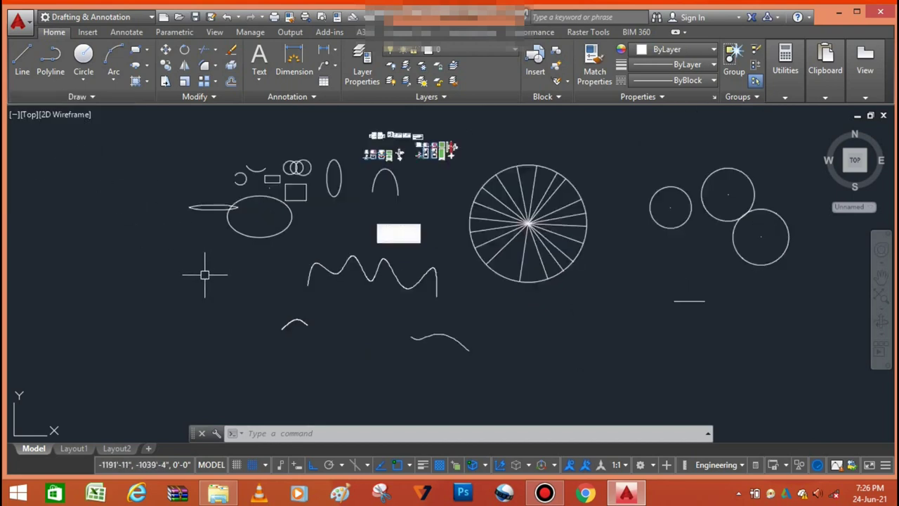
pyautogui.scroll(3, 309, 211)
pyautogui.scroll(-1, 357, 239)
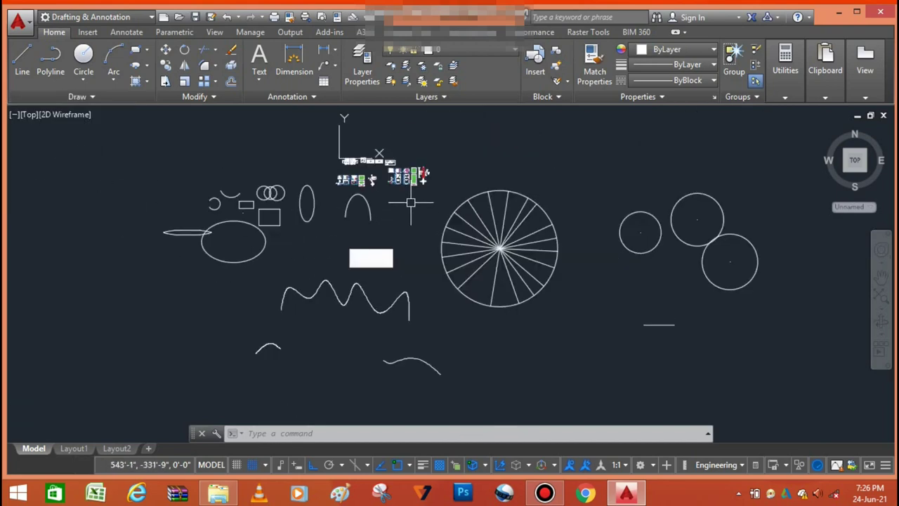
# Examine the hatched rectangle up close, checking its diagonal line fill and the brick pattern along its border.
pyautogui.scroll(5, 407, 201)
pyautogui.scroll(-5, 397, 195)
pyautogui.scroll(5, 373, 277)
pyautogui.scroll(4, 271, 285)
pyautogui.scroll(-4, 316, 282)
pyautogui.scroll(5, 361, 257)
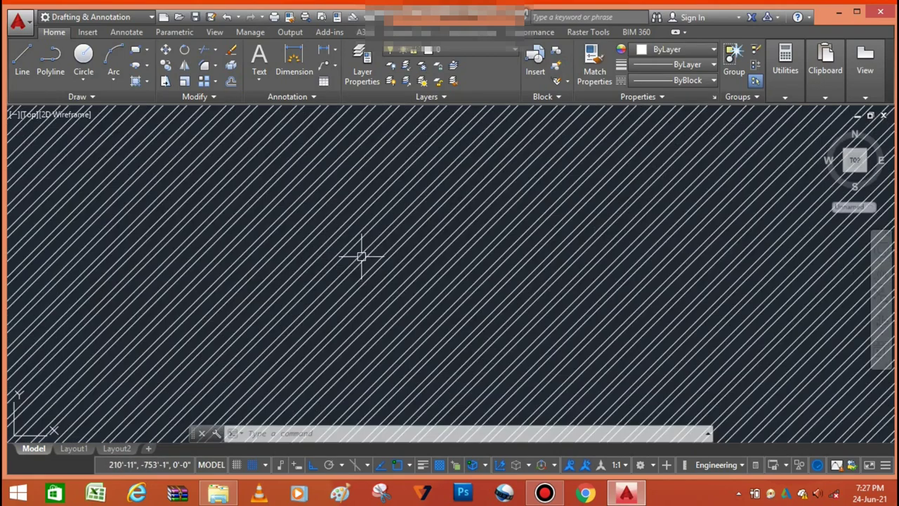
pyautogui.scroll(-4, 361, 247)
pyautogui.scroll(4, 361, 244)
pyautogui.scroll(-4, 361, 246)
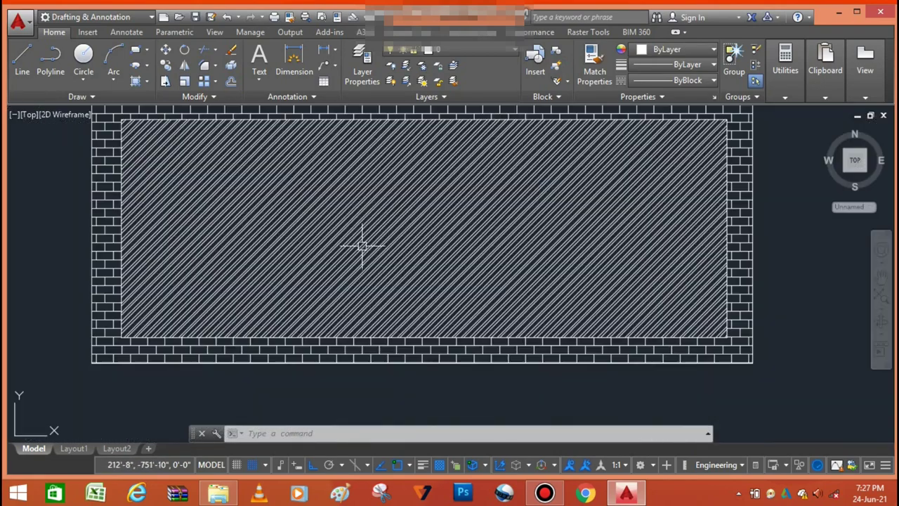
pyautogui.scroll(-2, 379, 320)
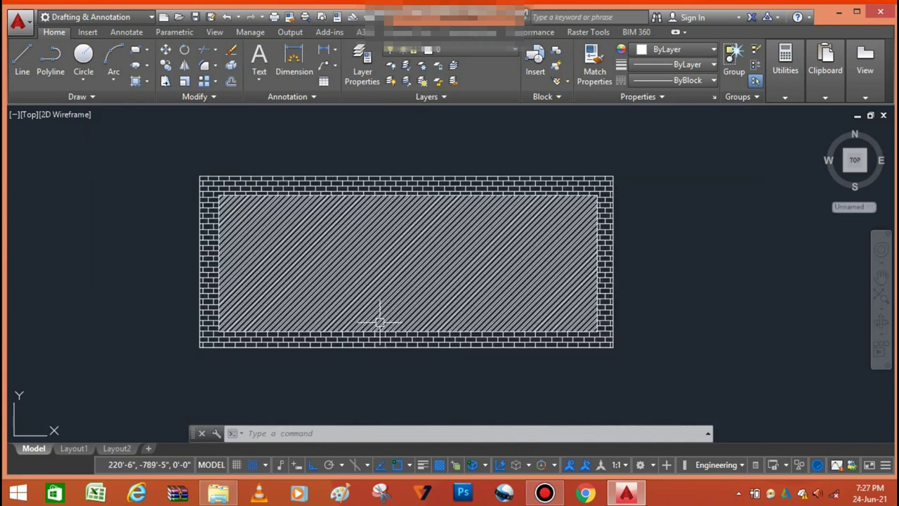
pyautogui.scroll(1, 408, 237)
pyautogui.scroll(2, 405, 237)
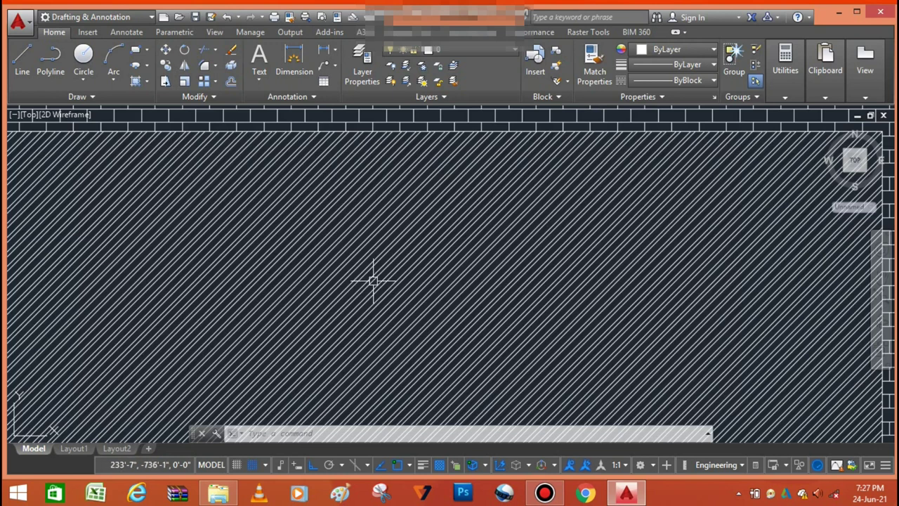
pyautogui.scroll(-4, 371, 276)
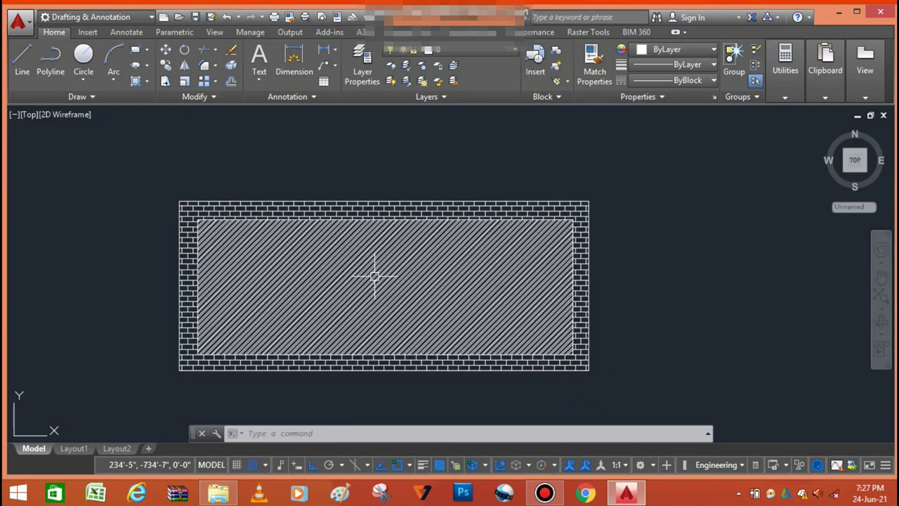
pyautogui.scroll(-2, 431, 175)
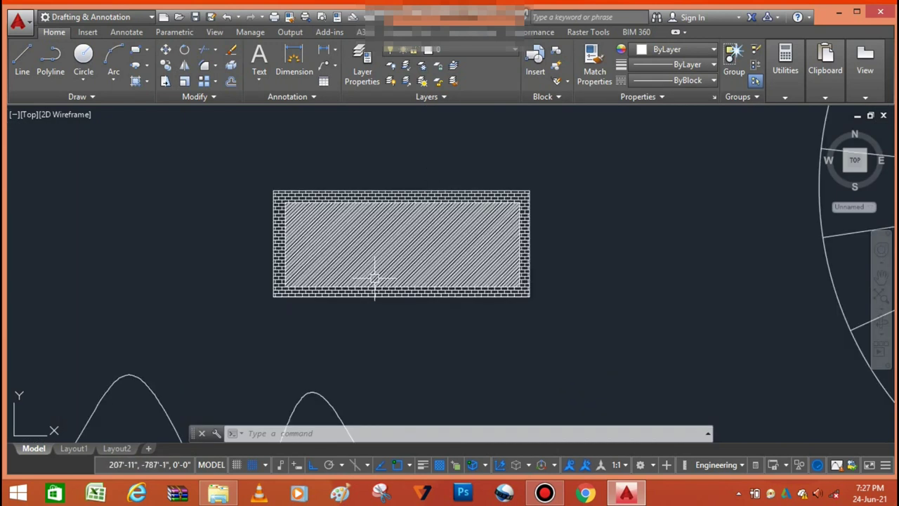
pyautogui.scroll(4, 384, 246)
pyautogui.scroll(2, 384, 246)
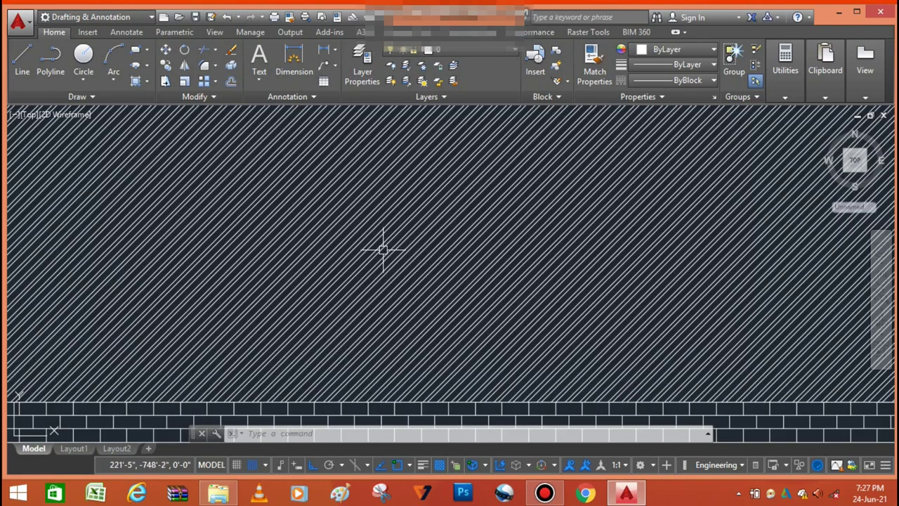
pyautogui.scroll(-4, 384, 253)
pyautogui.scroll(5, 393, 265)
pyautogui.scroll(-4, 391, 299)
pyautogui.scroll(5, 389, 309)
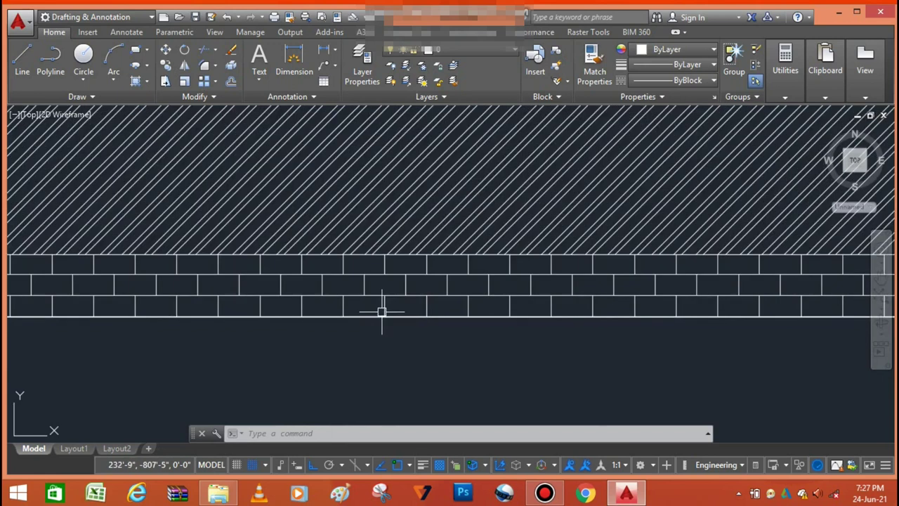
pyautogui.scroll(-5, 382, 311)
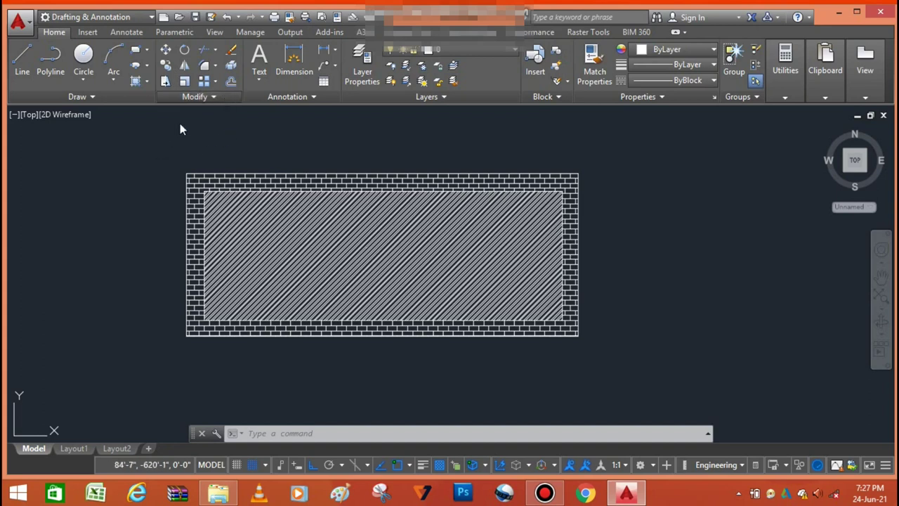
# Minimize the drawing window to return to the desktop.
pyautogui.click(197, 96)
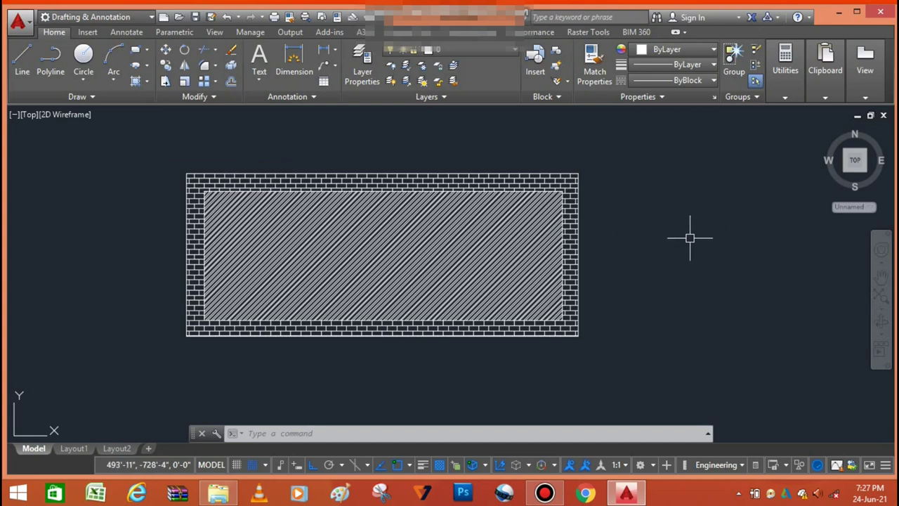
pyautogui.click(839, 12)
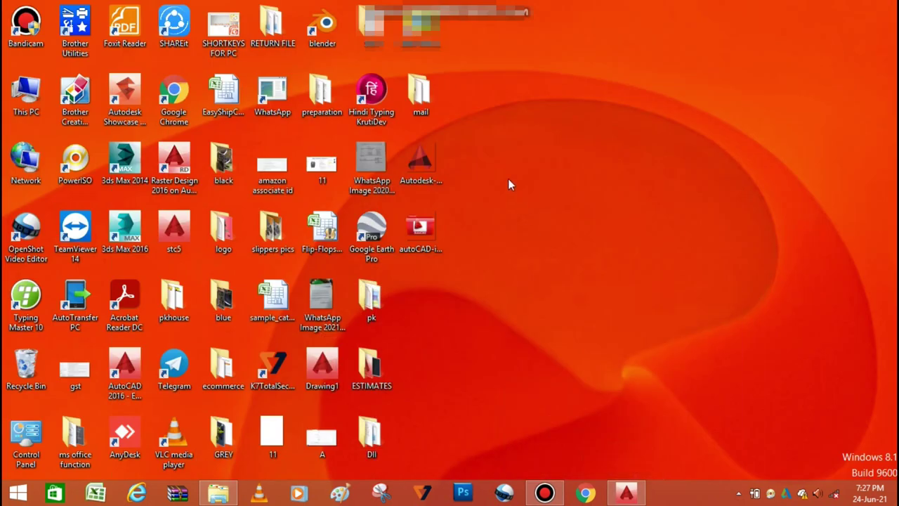
pyautogui.rightClick(507, 174)
pyautogui.click(540, 211)
pyautogui.rightClick(518, 148)
pyautogui.click(535, 186)
pyautogui.rightClick(519, 169)
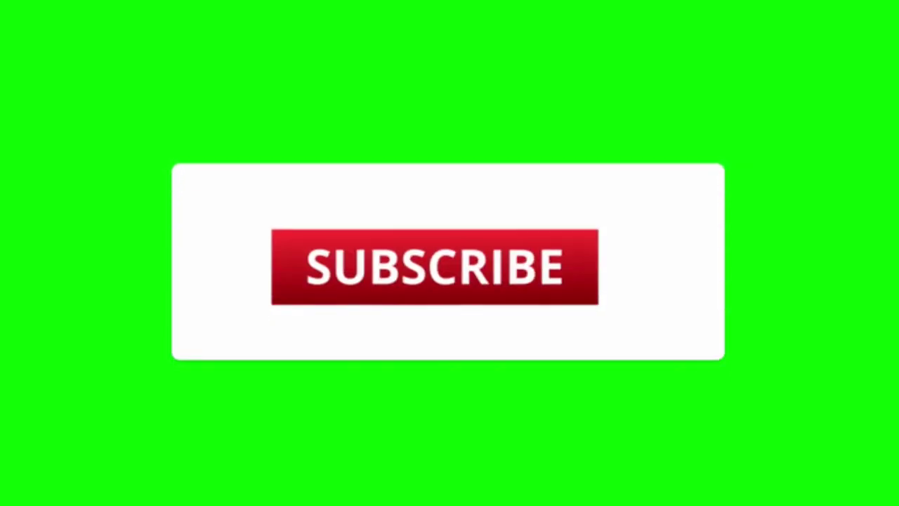